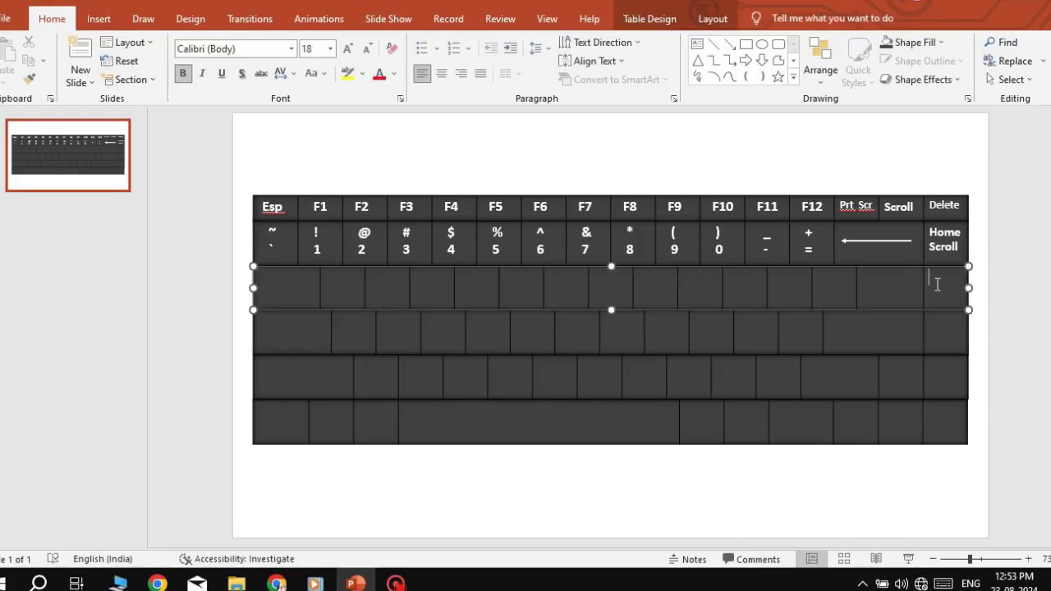
# Label the third row's rightmost key PG UP at 16 pt
pyautogui.write('P')
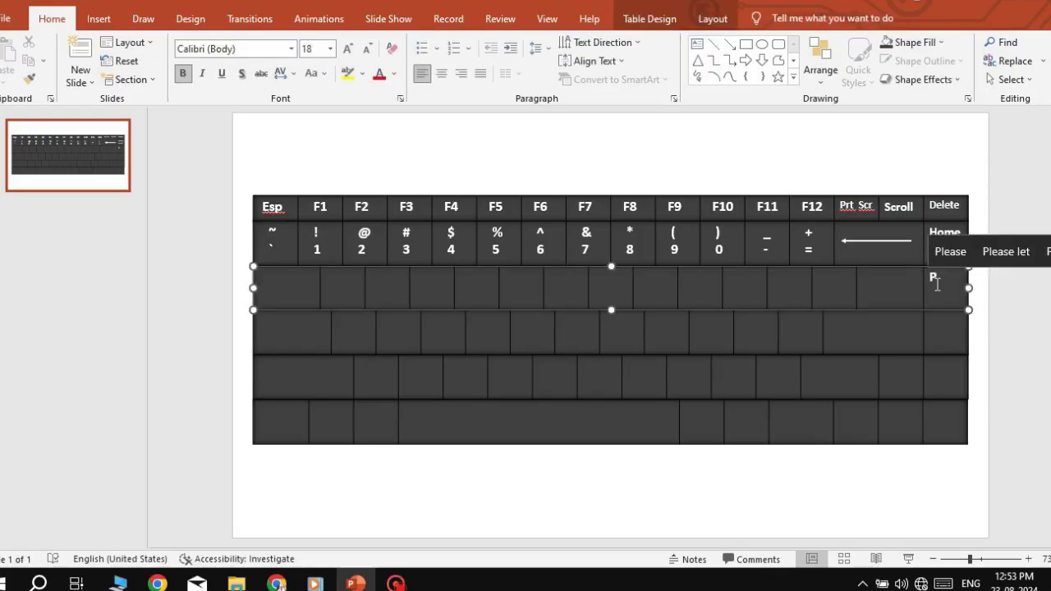
pyautogui.write('G U')
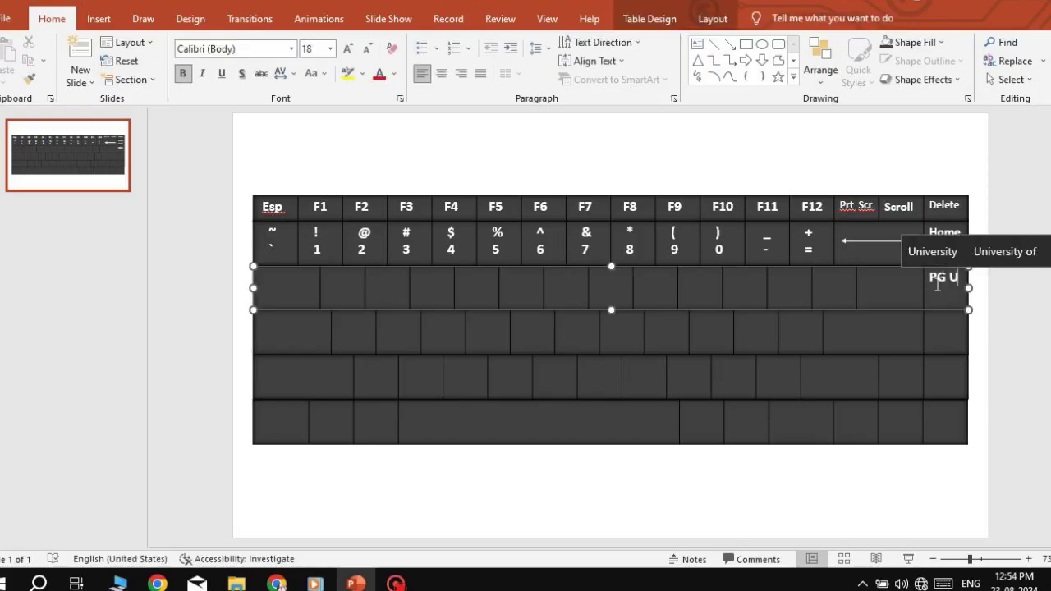
pyautogui.write('P')
pyautogui.moveTo(944, 288)
pyautogui.mouseDown()
pyautogui.moveTo(924, 285)
pyautogui.moveTo(948, 295)
pyautogui.mouseUp()
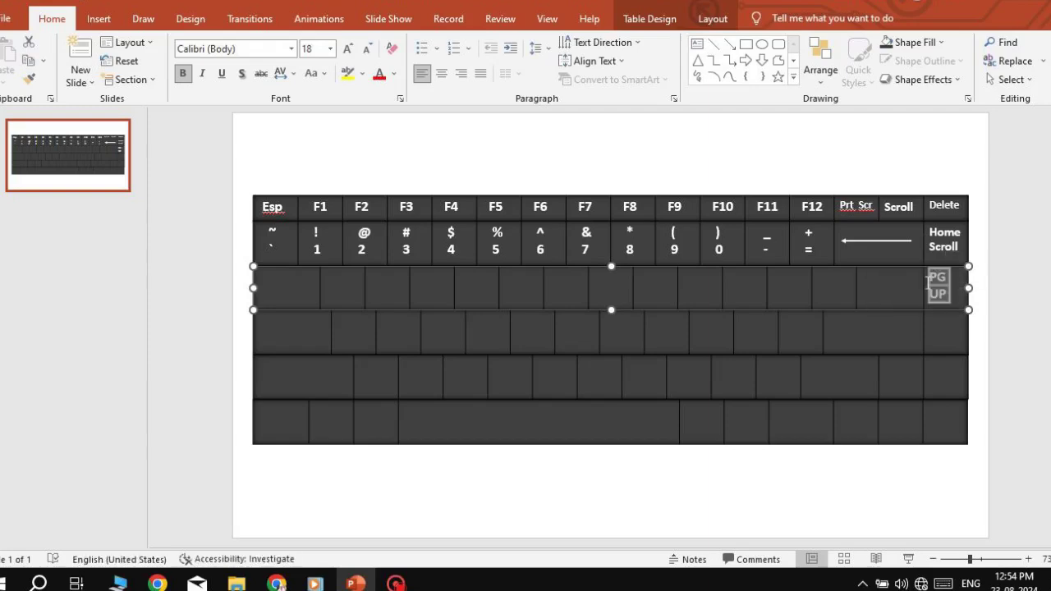
pyautogui.click(366, 48)
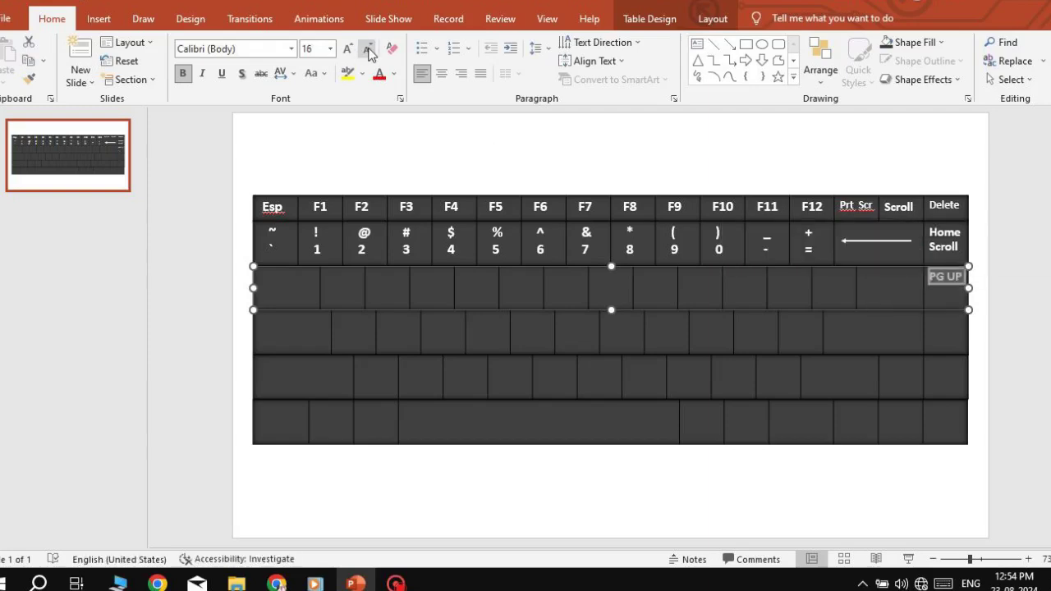
pyautogui.click(945, 289)
# Add a second line reading Pouse beneath PG UP
pyautogui.press('Return')
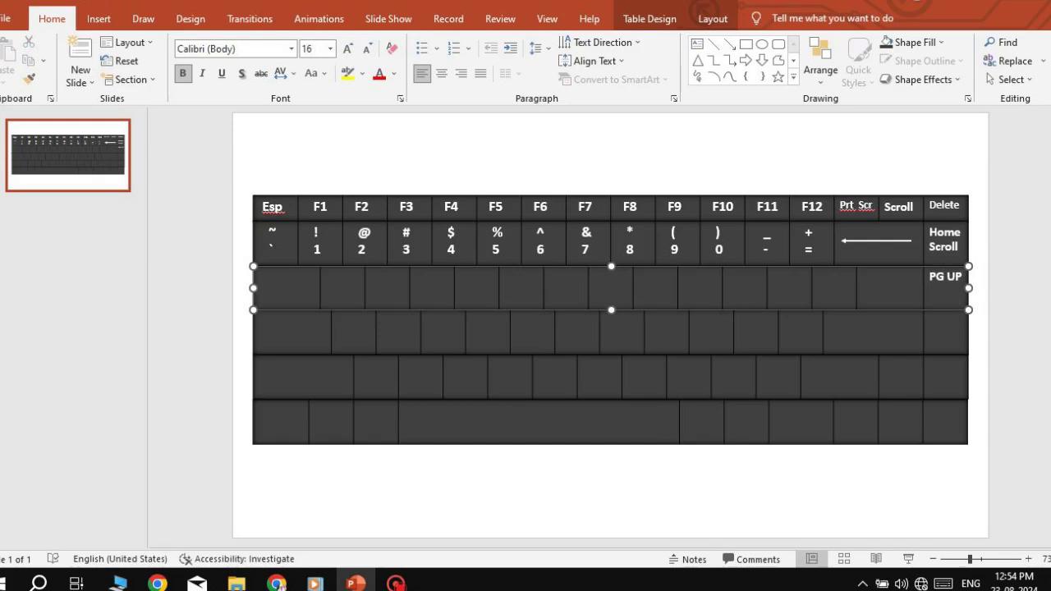
pyautogui.write('PpOU')
pyautogui.write('O')
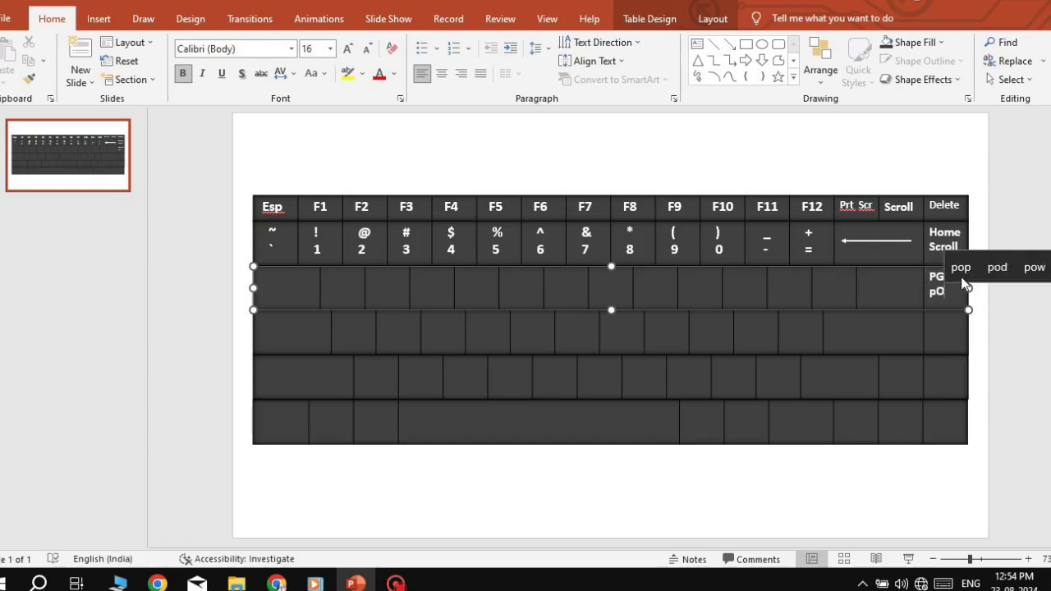
pyautogui.press('BackSpace')
pyautogui.press('BackSpace')
pyautogui.write('Pouse')
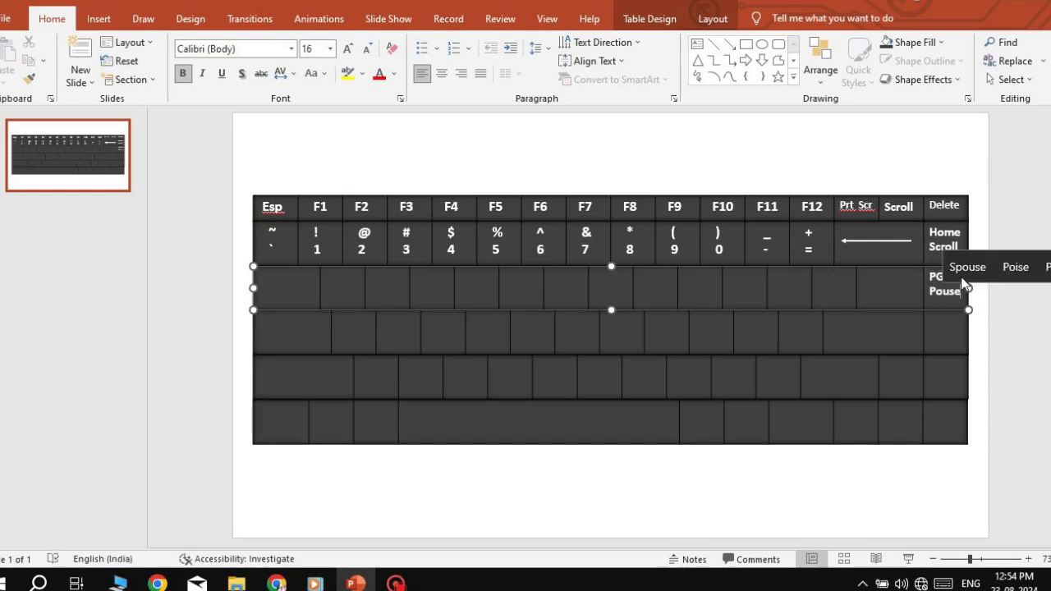
pyautogui.click(937, 323)
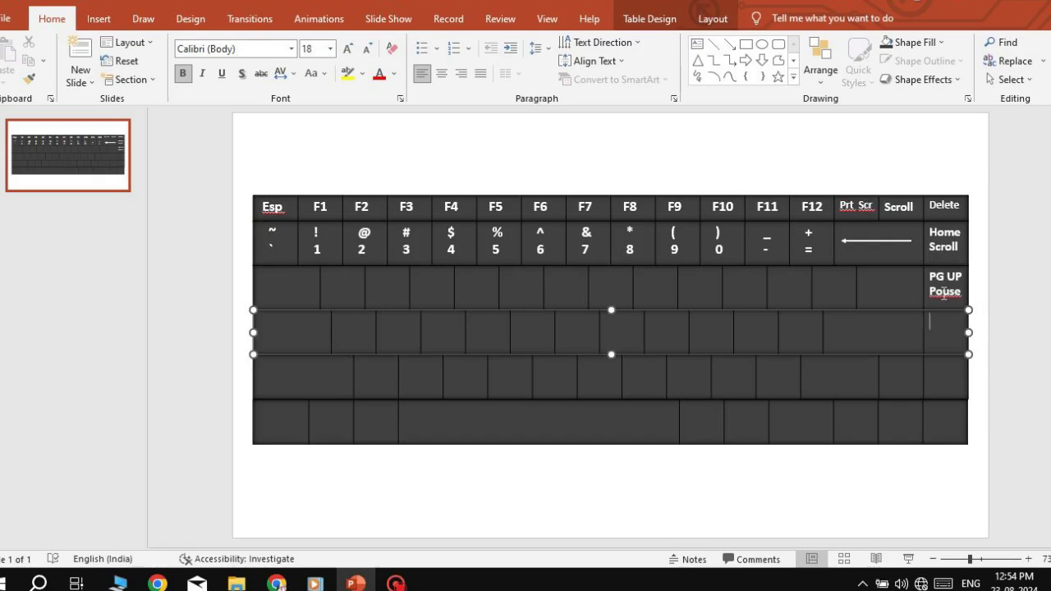
# Correct Pouse to Pause and label the key below PG Dn over Break at 16 pt
pyautogui.doubleClick(944, 291)
pyautogui.write('Pause')
pyautogui.click(940, 324)
pyautogui.hotkey('ctrl', 'shift', ',')
pyautogui.write('PG ')
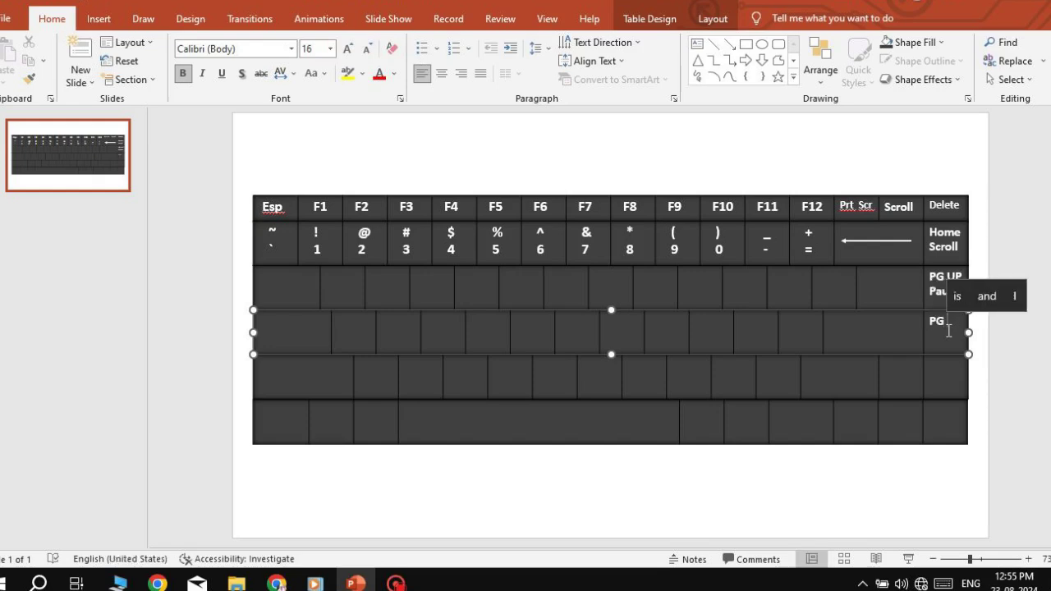
pyautogui.write('D')
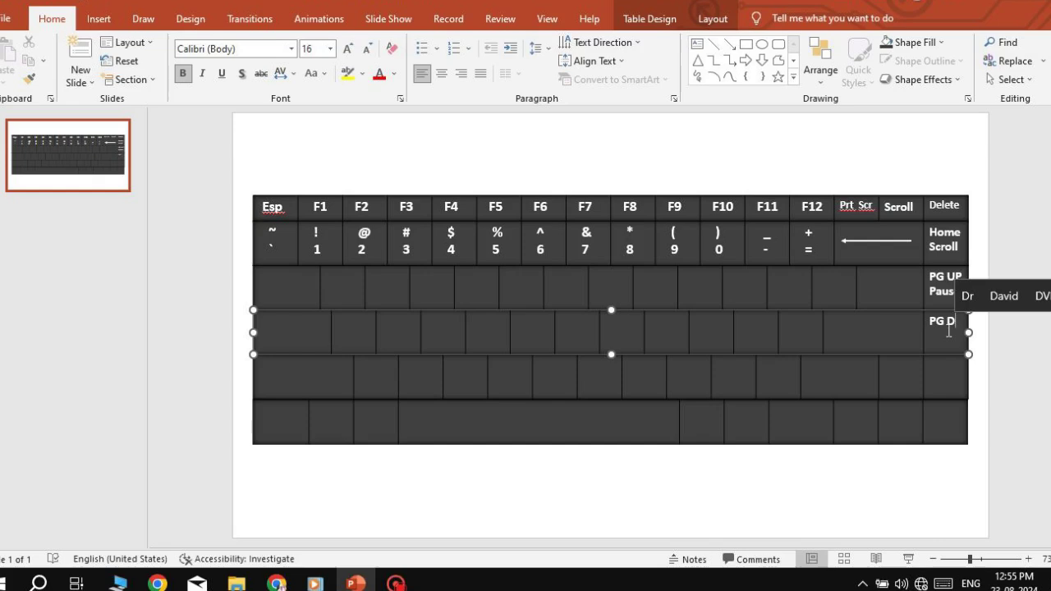
pyautogui.write('n')
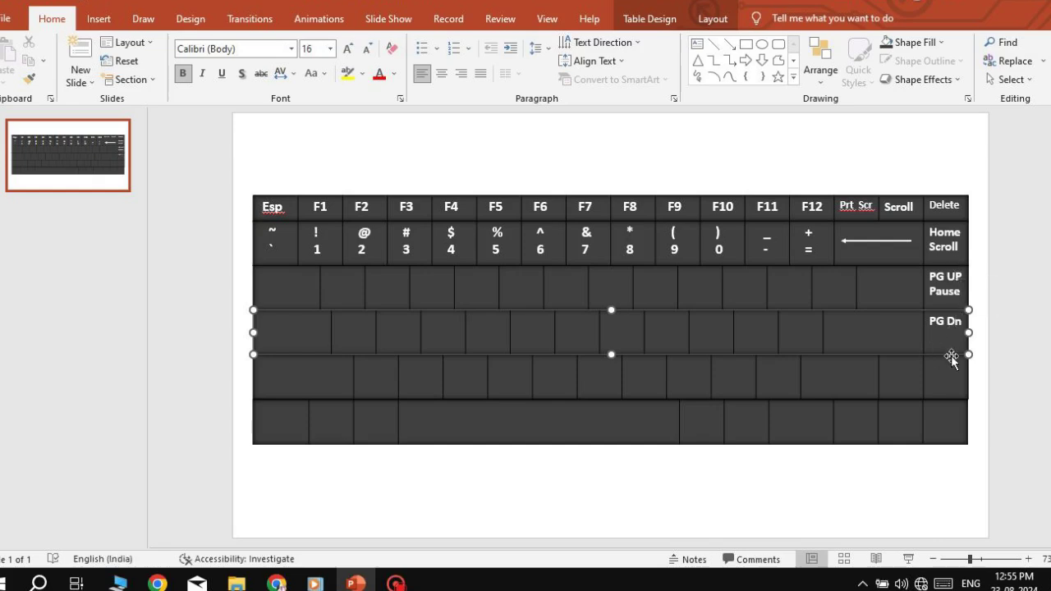
pyautogui.press('Return')
pyautogui.write('Break')
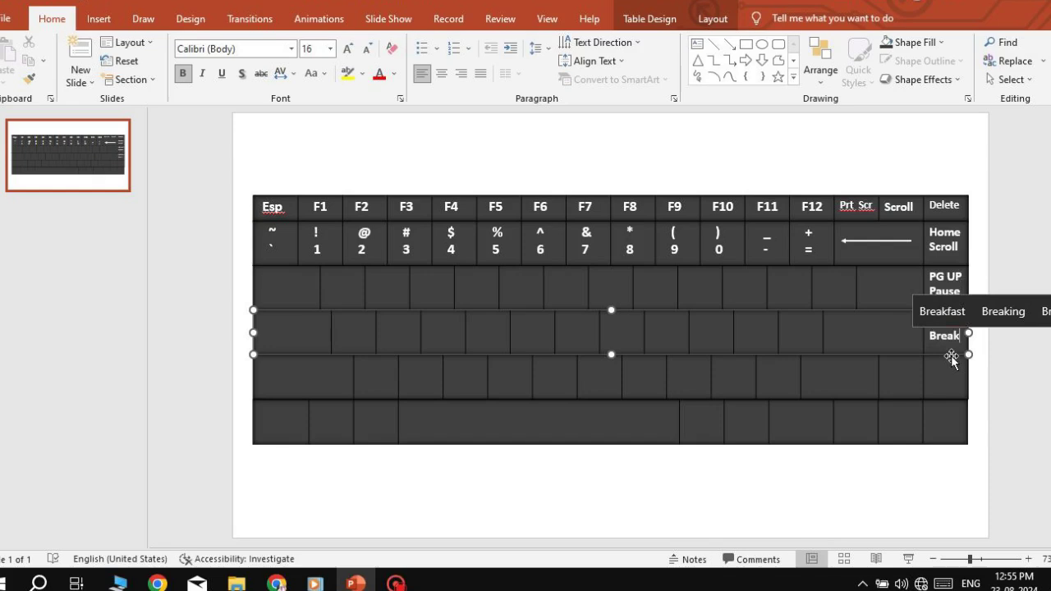
pyautogui.click(978, 349)
# Change the PG UP label to PG Up
pyautogui.click(960, 277)
pyautogui.press('BackSpace')
pyautogui.write('p')
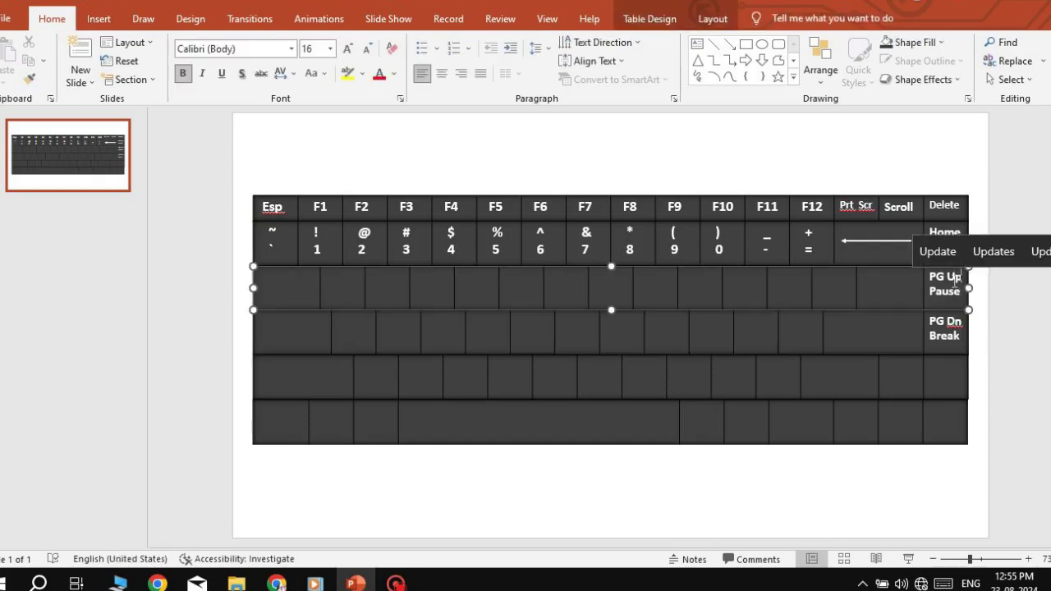
pyautogui.click(948, 363)
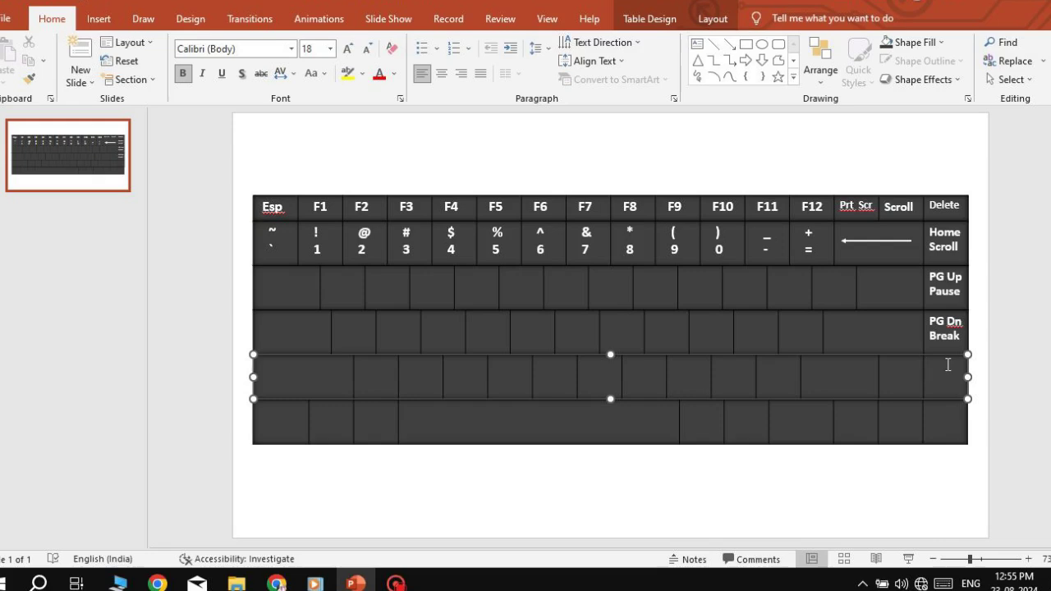
# Type End over a smaller second line Num lk in the end key below PG Dn
pyautogui.write('End')
pyautogui.press('Return')
pyautogui.write('N')
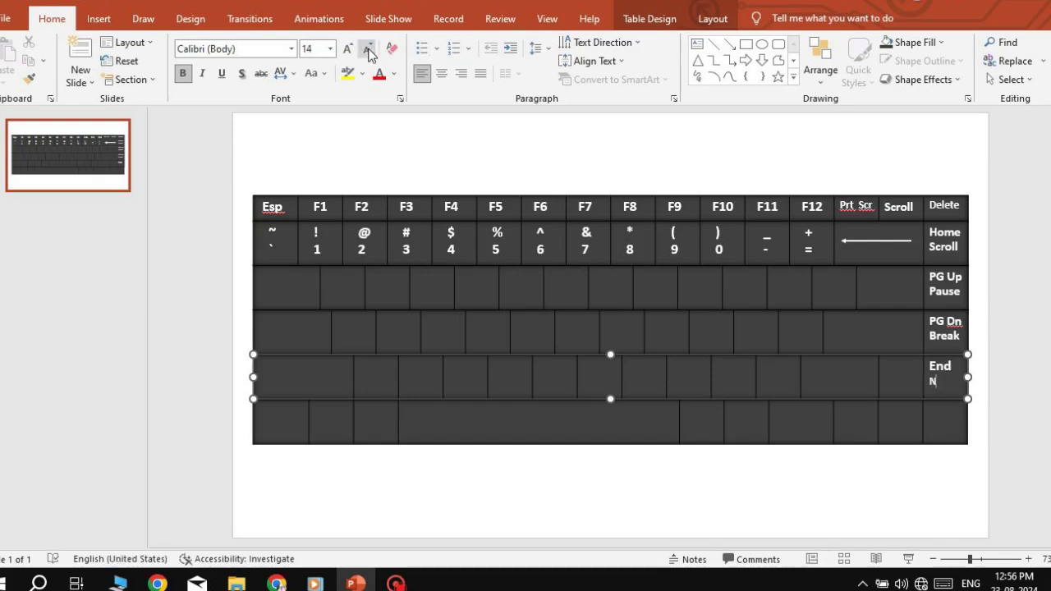
pyautogui.write('um l')
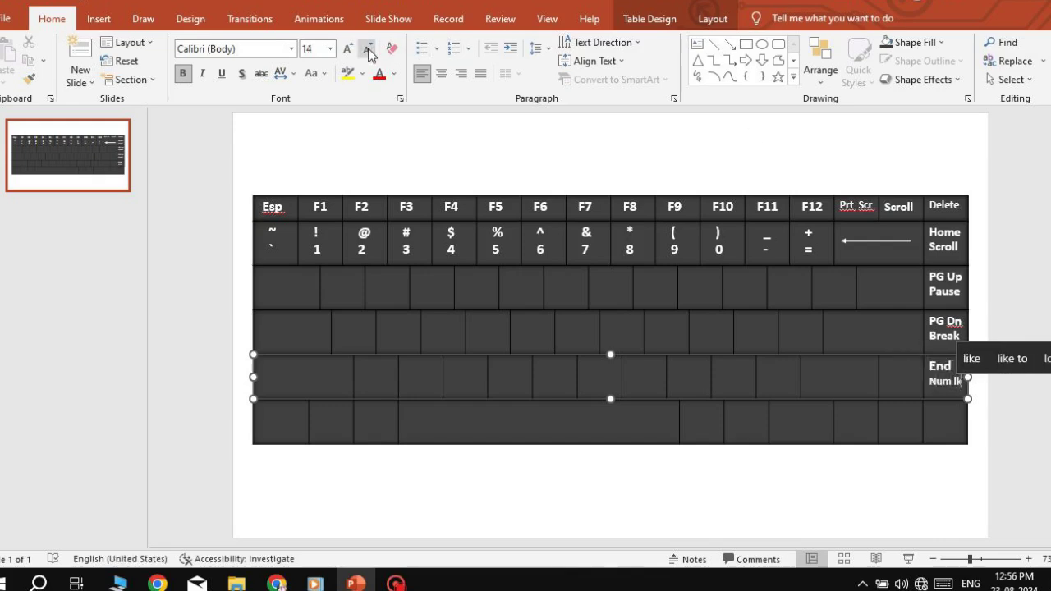
pyautogui.write('k')
pyautogui.click(874, 481)
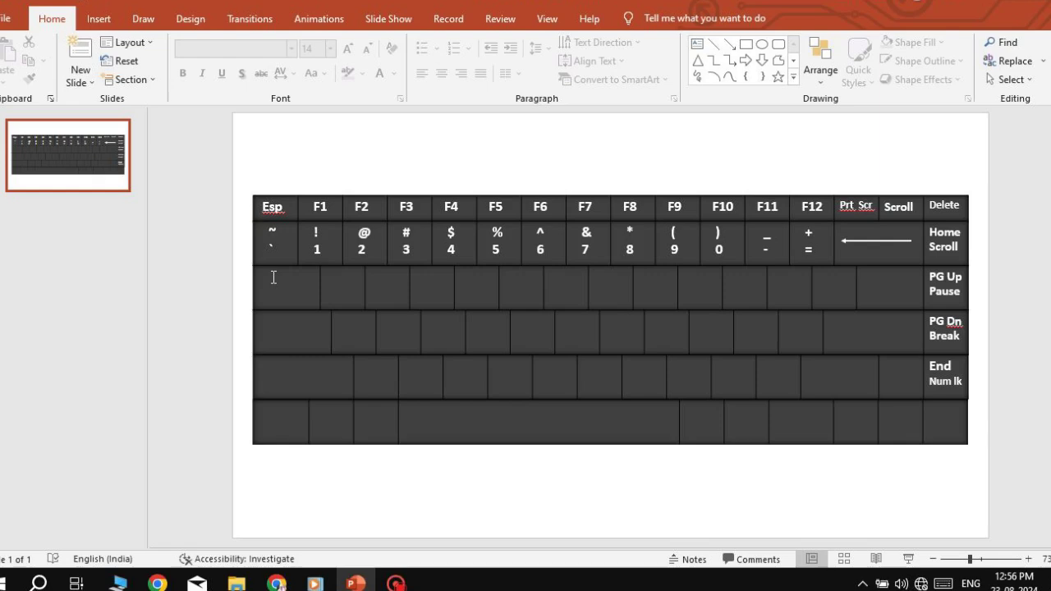
pyautogui.click(874, 286)
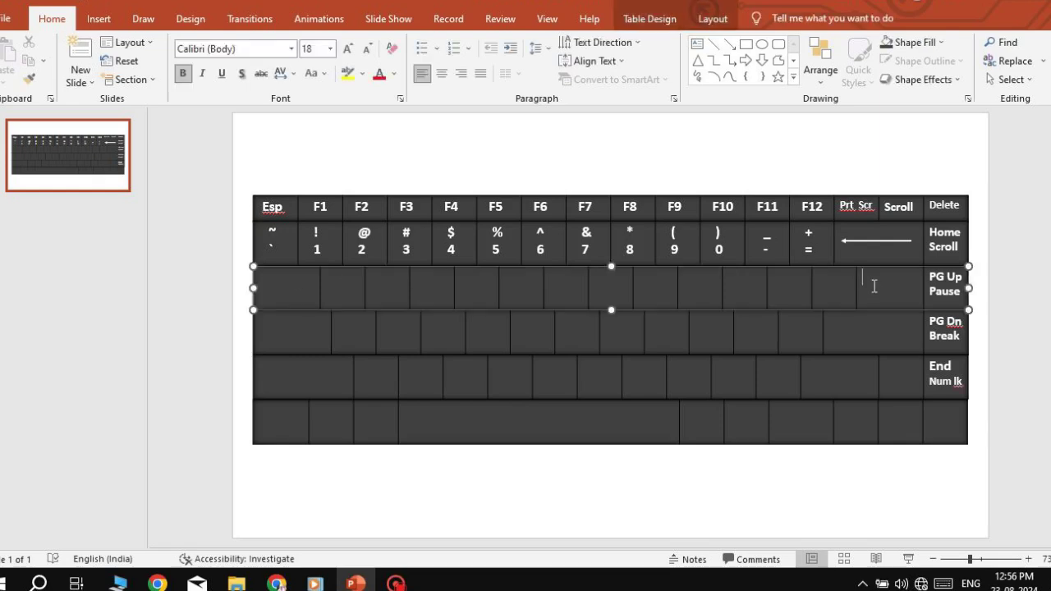
# Type Tab into the first key of the third keyboard row
pyautogui.click(288, 284)
pyautogui.write('Tab')
pyautogui.moveTo(287, 284); pyautogui.dragTo(263, 241)
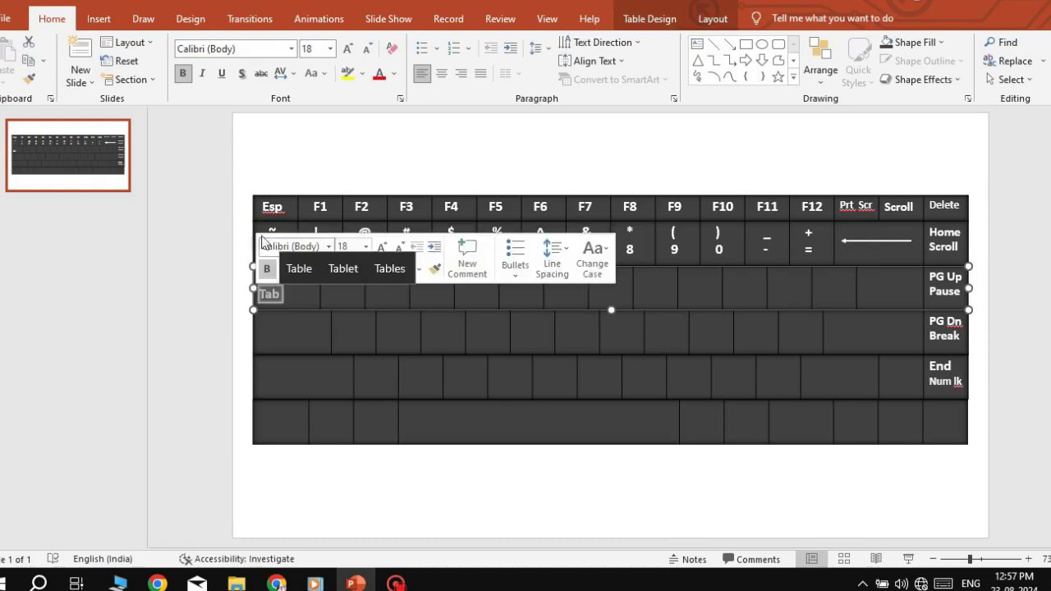
pyautogui.click(199, 337)
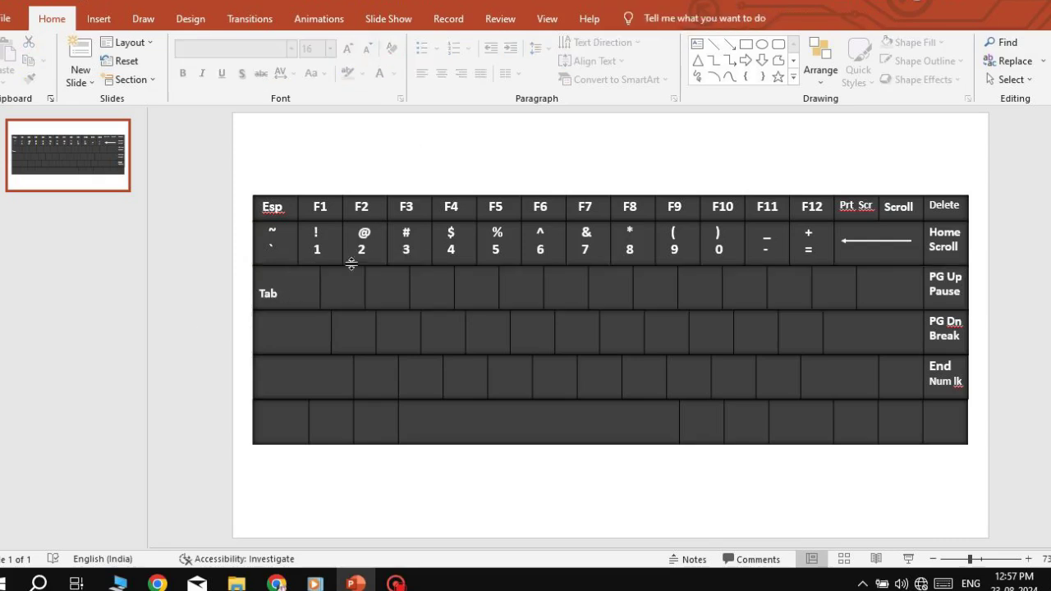
pyautogui.click(793, 61)
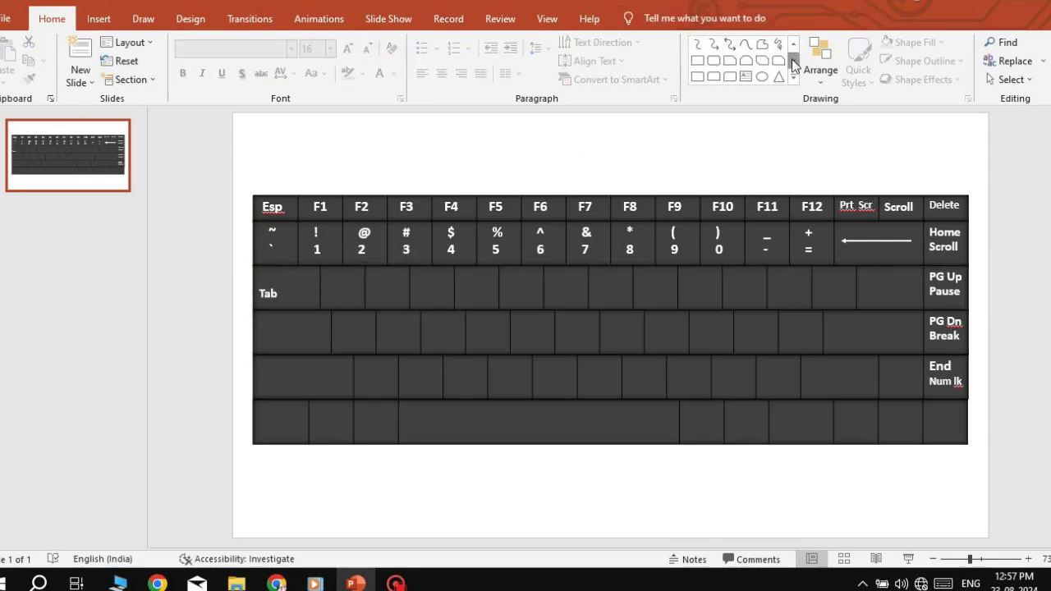
# Draw a short, level left-pointing arrow line beside the Tab label
pyautogui.scroll(-3, 791, 59)
pyautogui.scroll(-3, 792, 59)
pyautogui.scroll(-3, 791, 59)
pyautogui.scroll(-3, 791, 53)
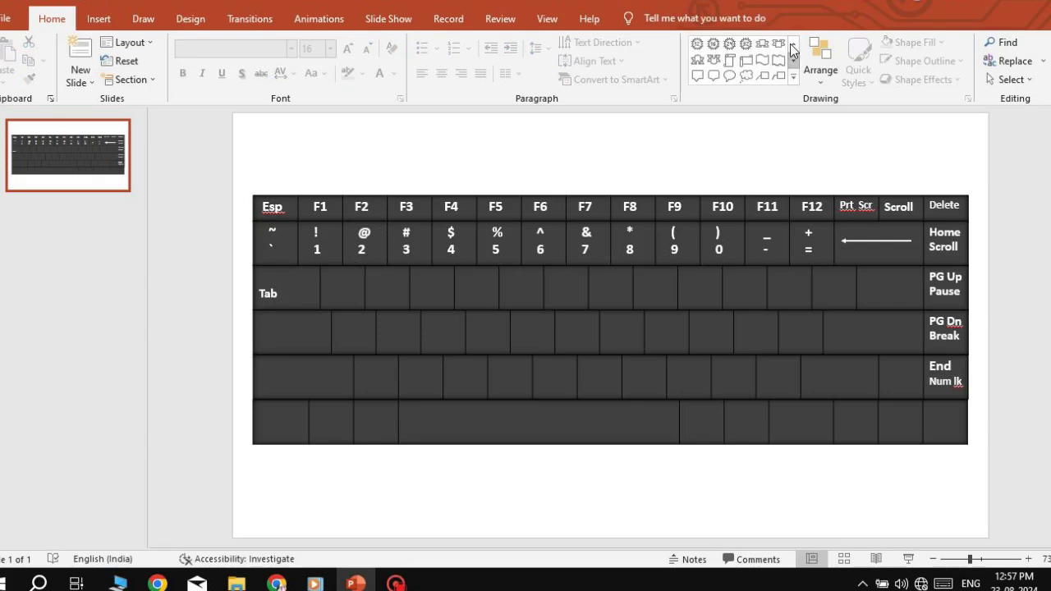
pyautogui.scroll(2, 791, 49)
pyautogui.scroll(2, 791, 49)
pyautogui.scroll(2, 790, 49)
pyautogui.scroll(2, 791, 50)
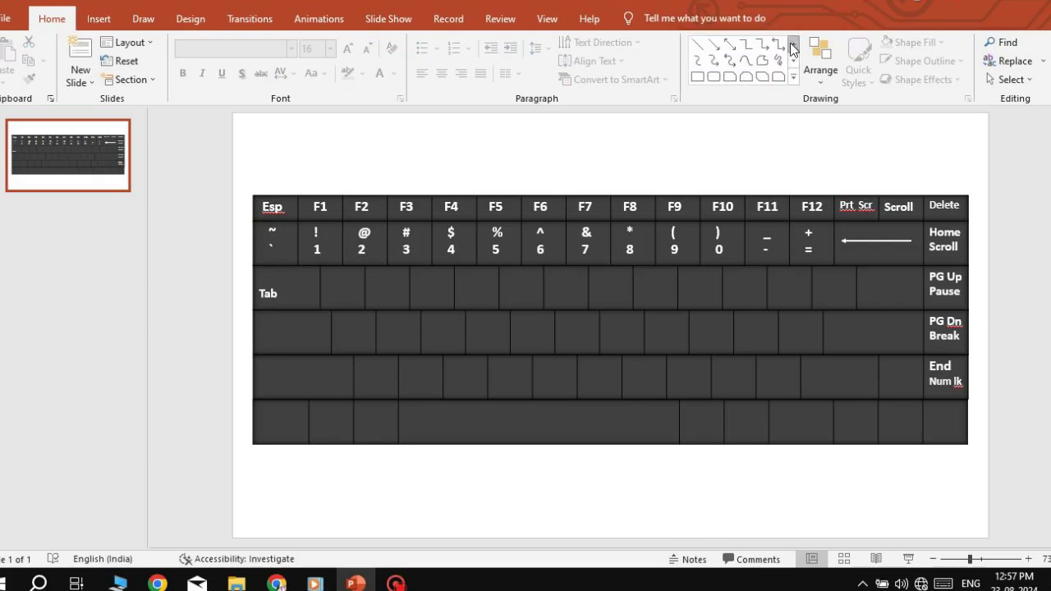
pyautogui.moveTo(790, 43); pyautogui.dragTo(792, 56)
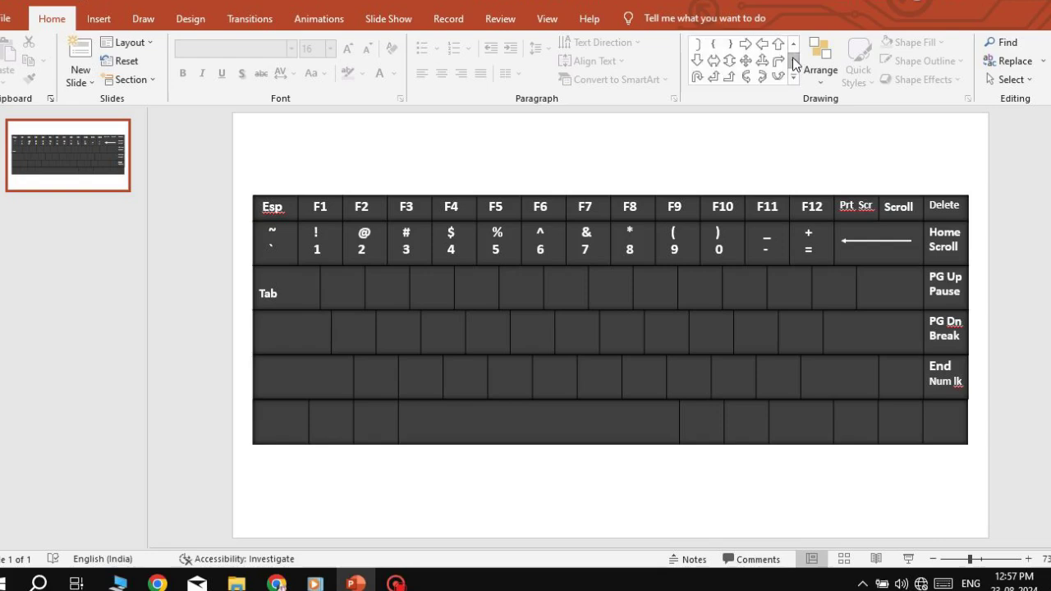
pyautogui.click(793, 77)
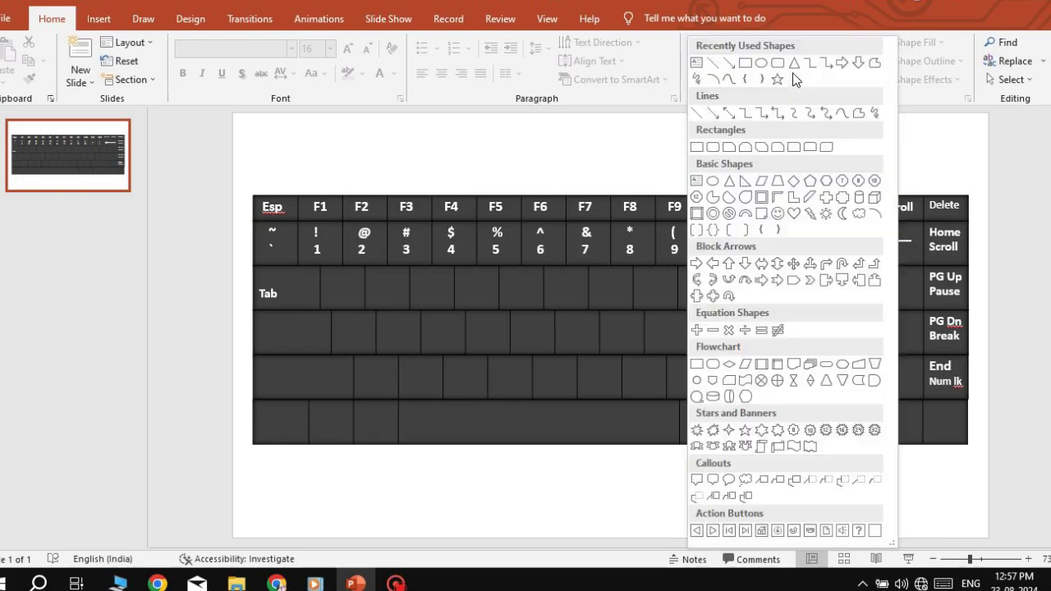
pyautogui.click(711, 118)
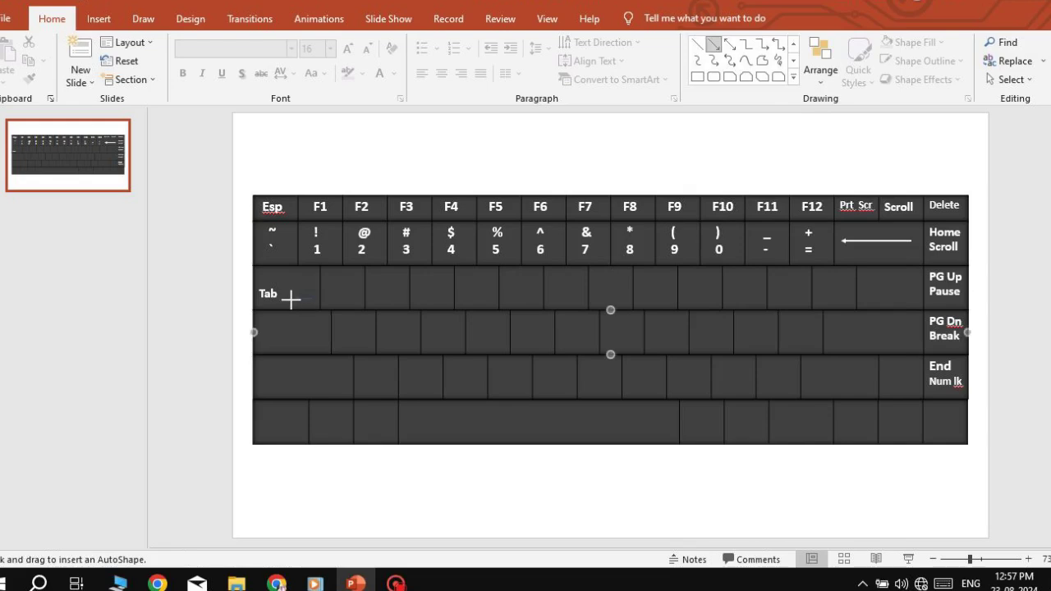
pyautogui.moveTo(310, 298)
pyautogui.mouseDown()
pyautogui.moveTo(291, 298)
pyautogui.moveTo(310, 285)
pyautogui.mouseUp()
pyautogui.click(729, 43)
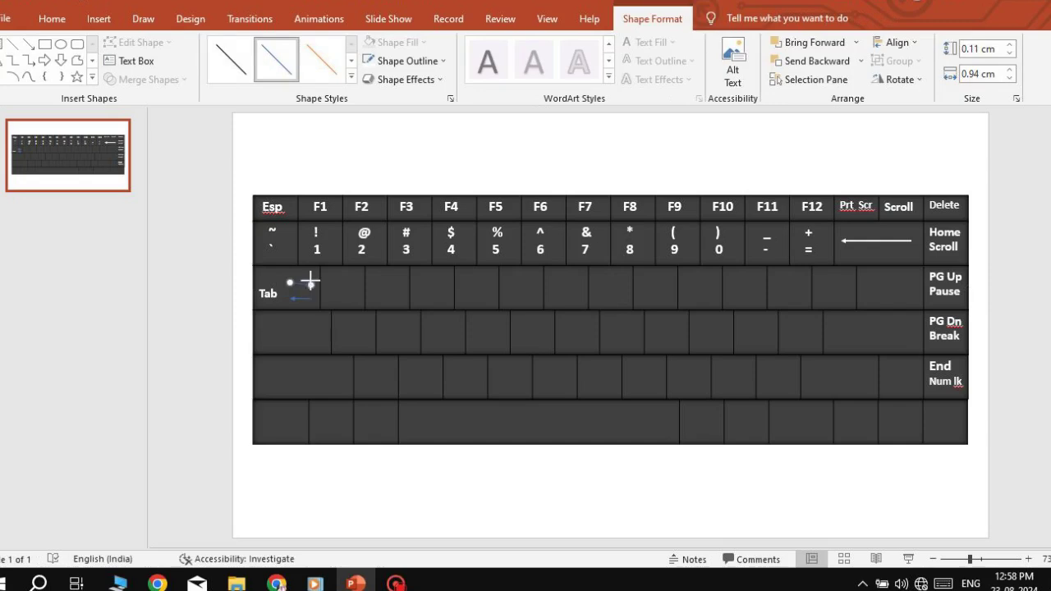
pyautogui.moveTo(310, 285); pyautogui.dragTo(312, 282)
pyautogui.click(217, 338)
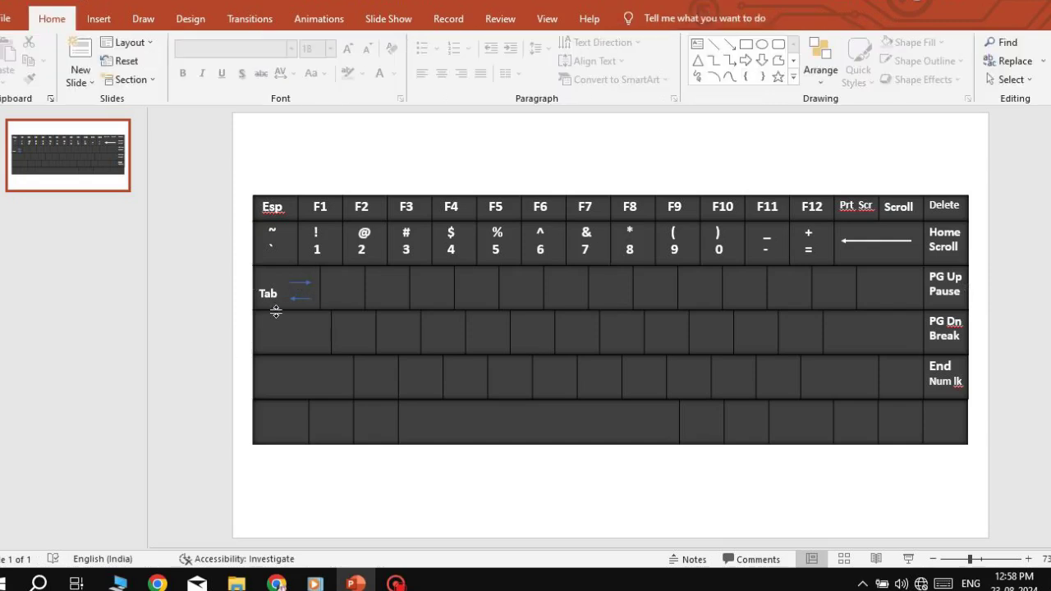
# Draw a short vertical test line beside Tab, then delete the trial lines
pyautogui.click(714, 44)
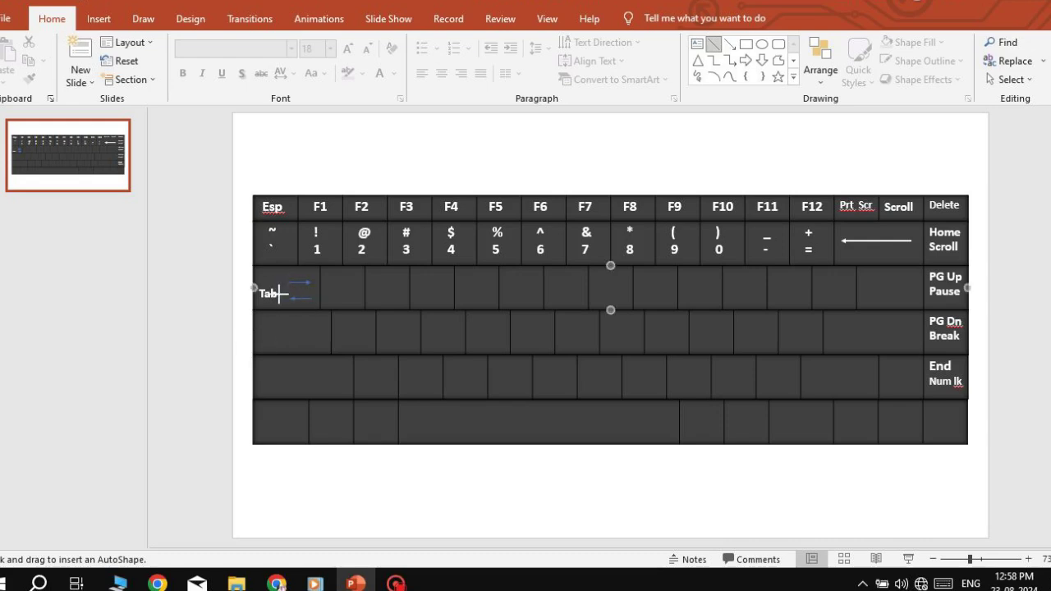
pyautogui.moveTo(289, 293); pyautogui.dragTo(289, 309)
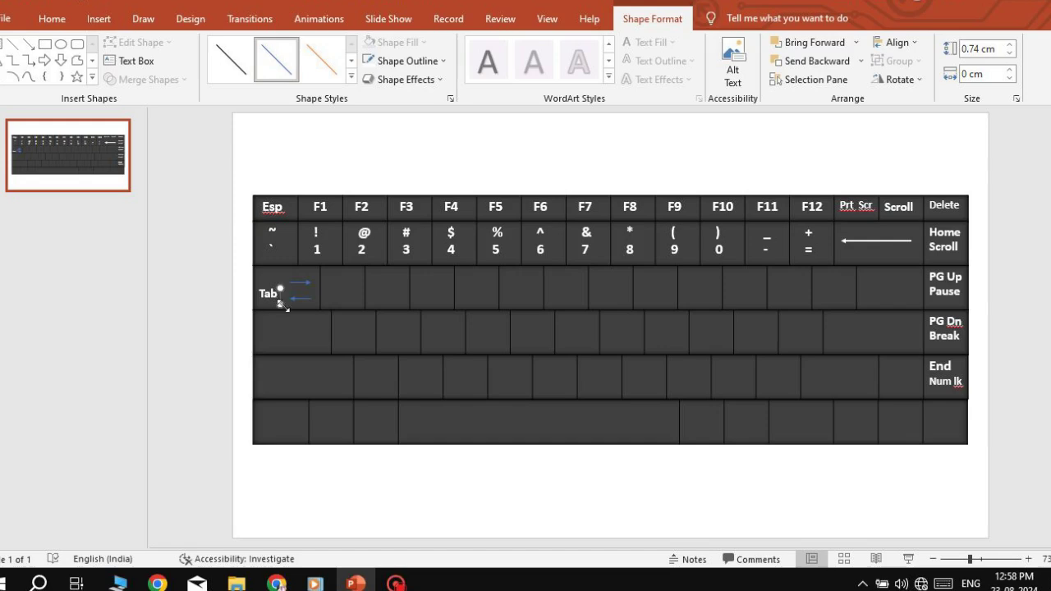
pyautogui.press('Delete')
# Draw a right-pointing arrow beside Tab running into a vertical bar above
pyautogui.click(279, 293)
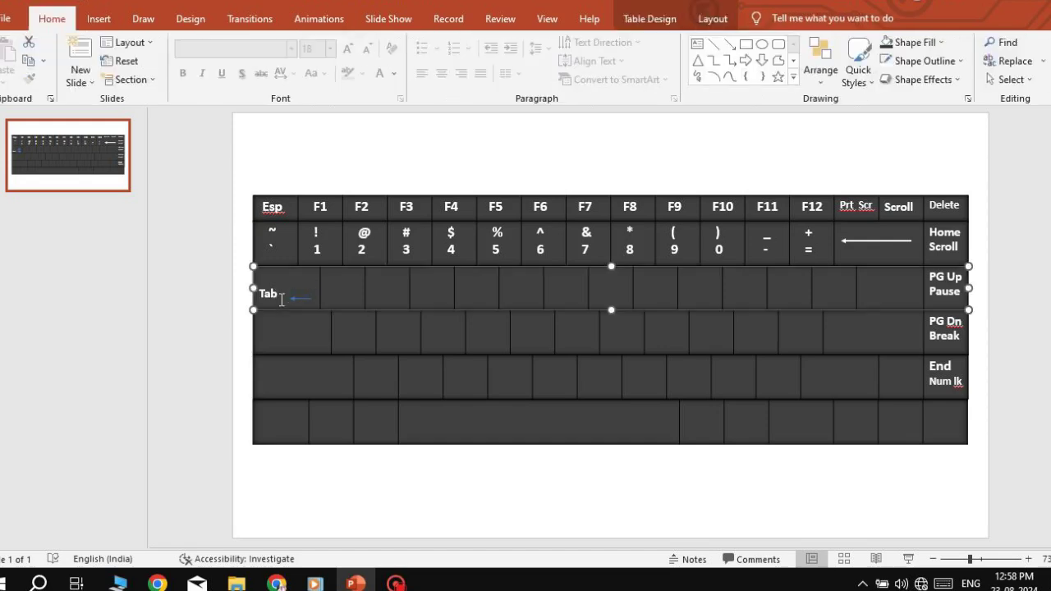
pyautogui.click(460, 150)
pyautogui.click(729, 43)
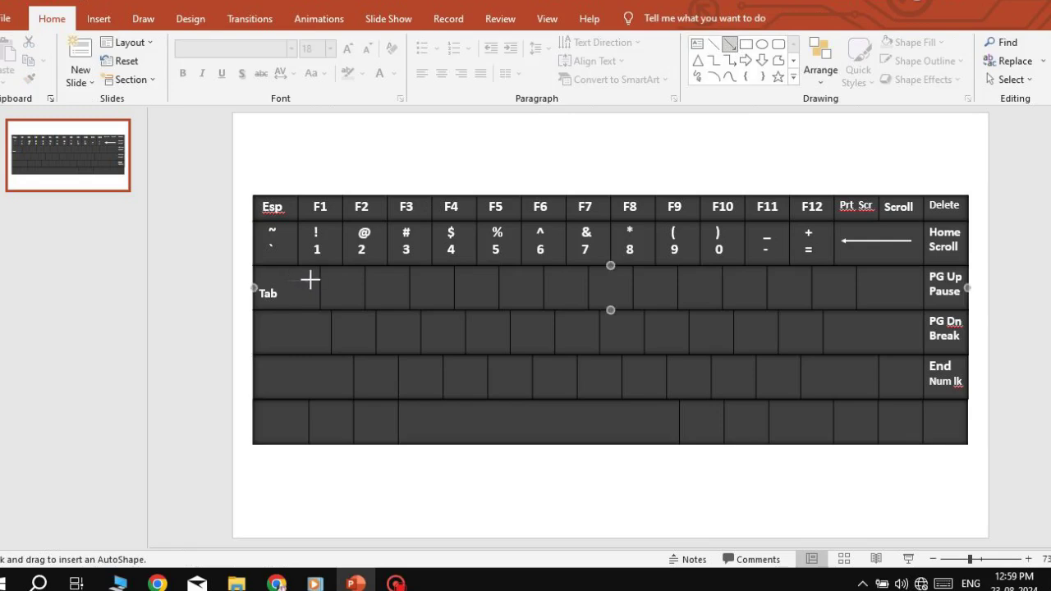
pyautogui.moveTo(288, 281); pyautogui.dragTo(309, 280)
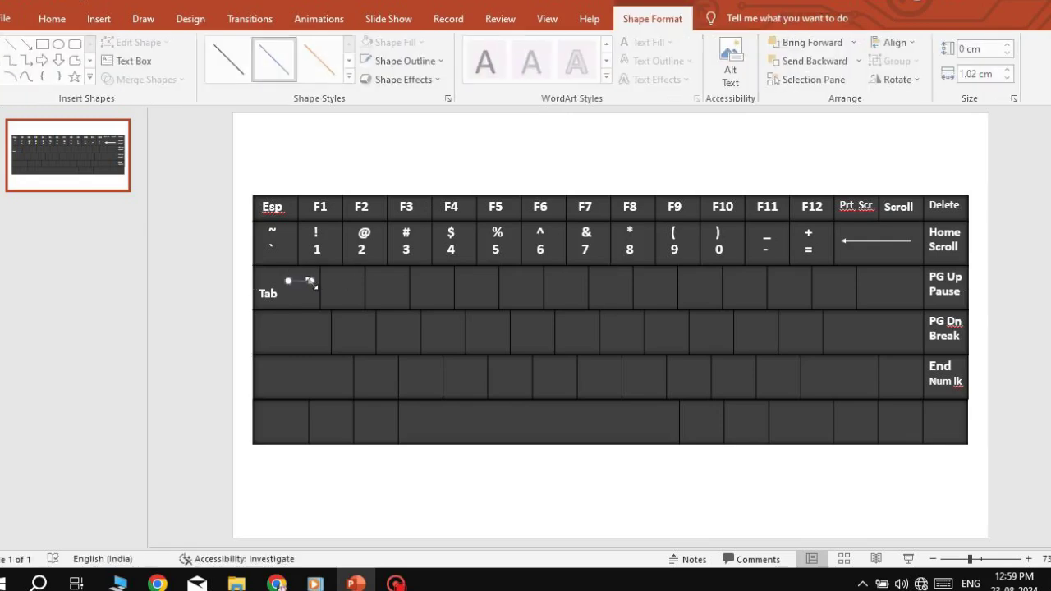
pyautogui.click(350, 61)
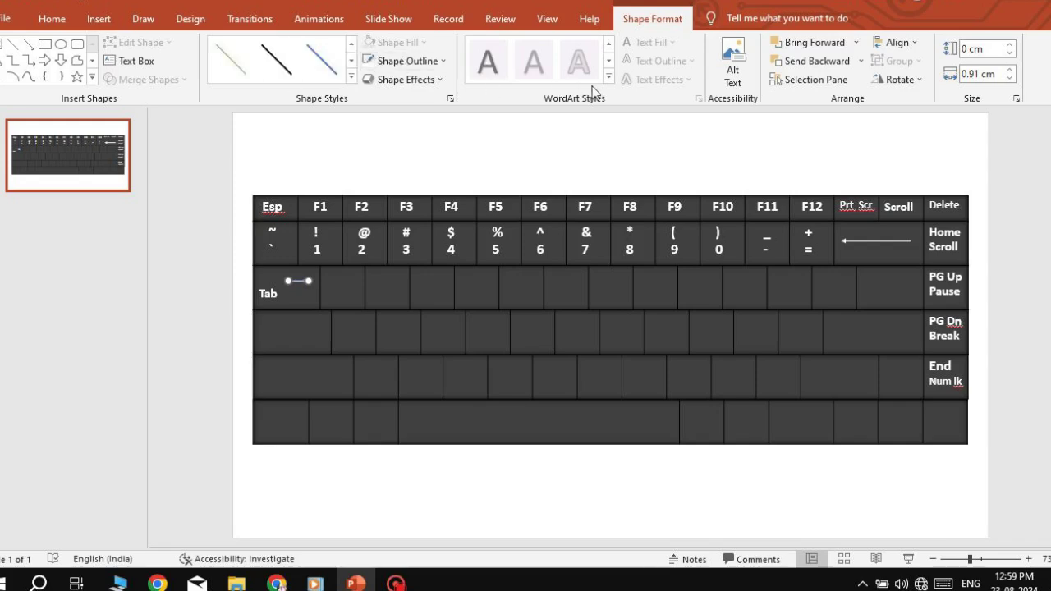
pyautogui.click(750, 129)
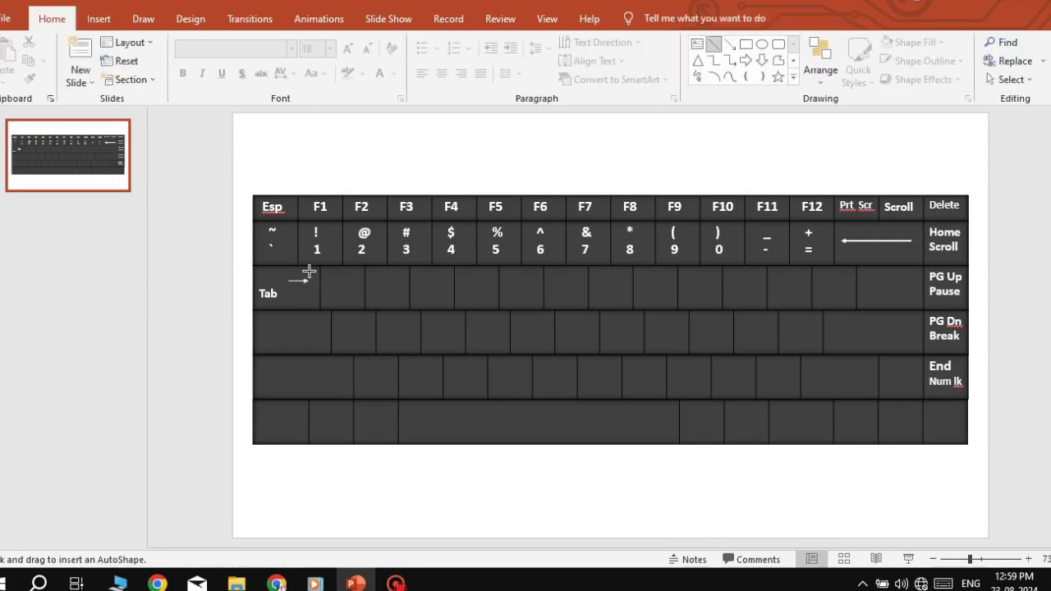
pyautogui.moveTo(306, 285); pyautogui.dragTo(308, 281)
pyautogui.press('Escape')
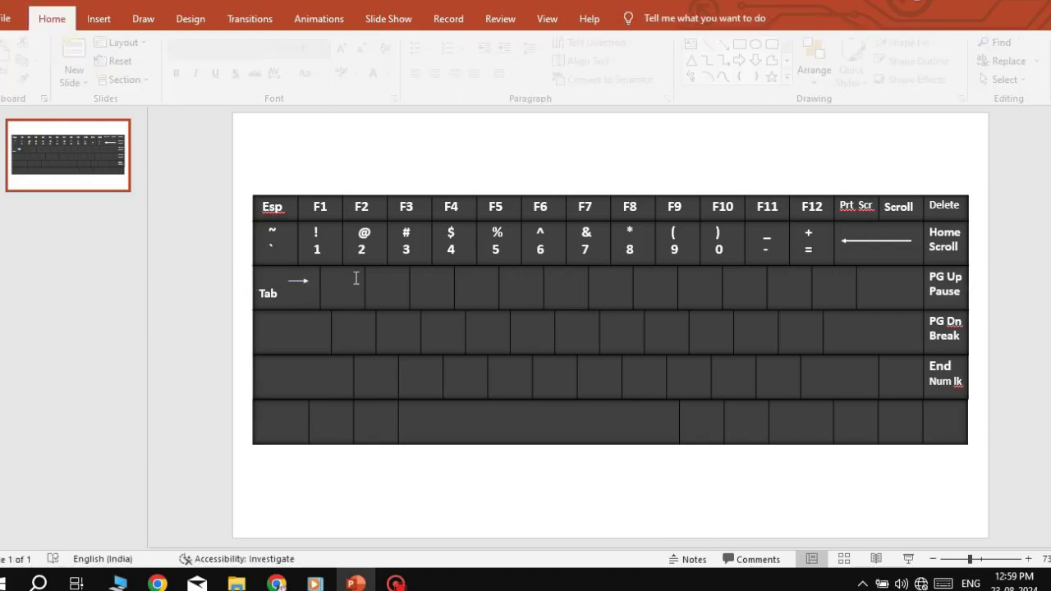
pyautogui.click(712, 43)
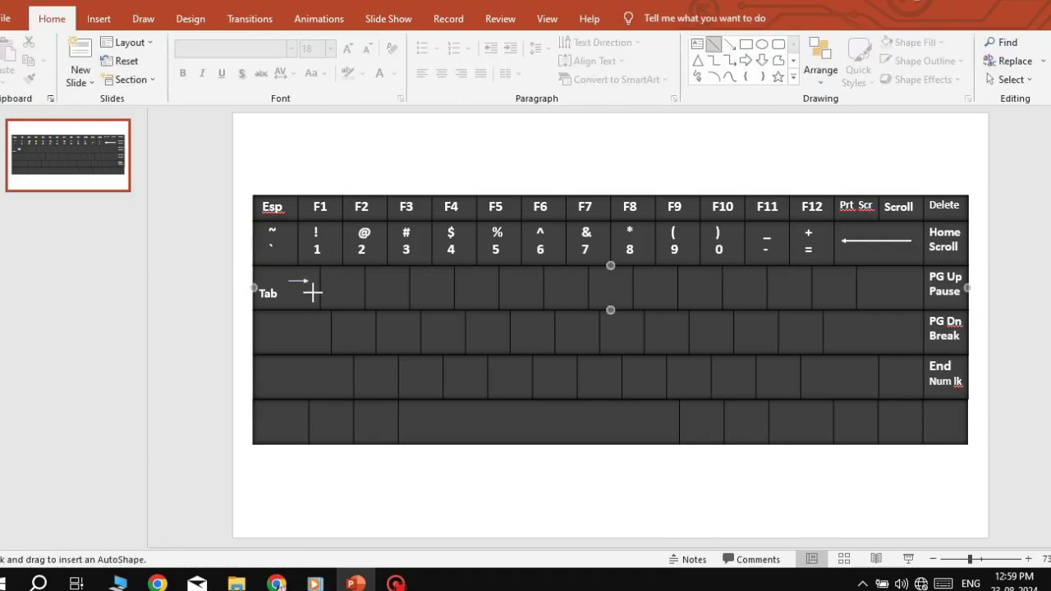
pyautogui.moveTo(309, 275)
pyautogui.mouseDown()
pyautogui.moveTo(309, 285)
pyautogui.moveTo(316, 280)
pyautogui.mouseUp()
pyautogui.click(216, 253)
# Add a lower bar with a left-pointing arrow leaving it beneath the top arrow
pyautogui.click(713, 43)
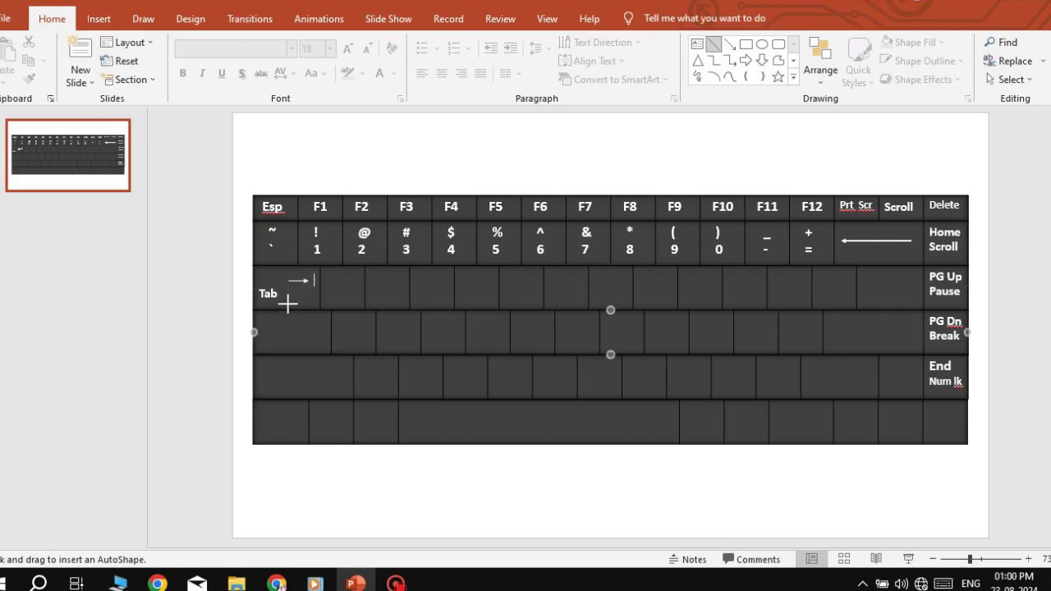
pyautogui.moveTo(288, 310); pyautogui.dragTo(288, 286)
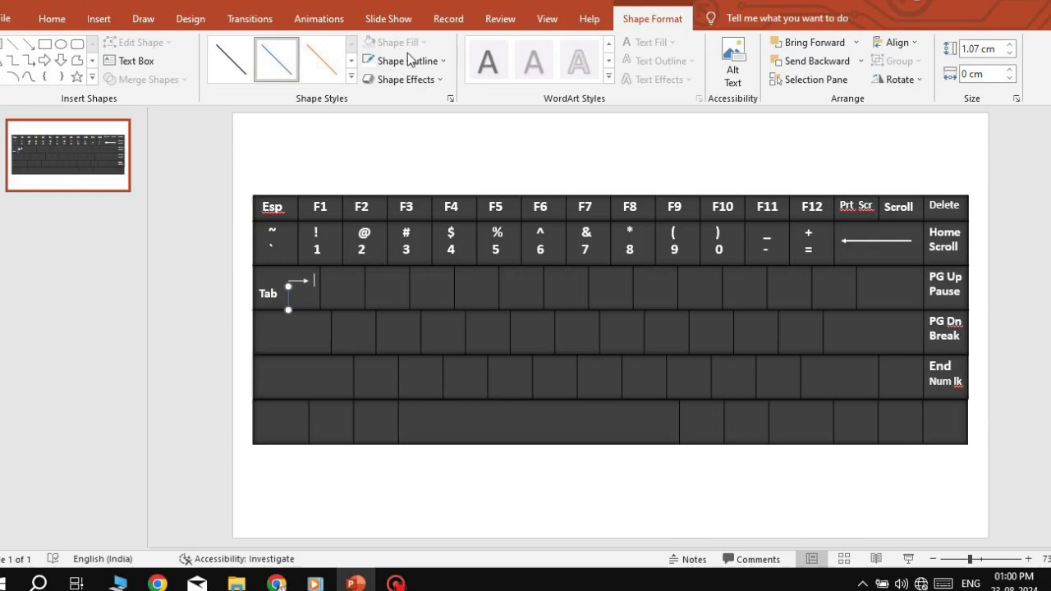
pyautogui.click(284, 303)
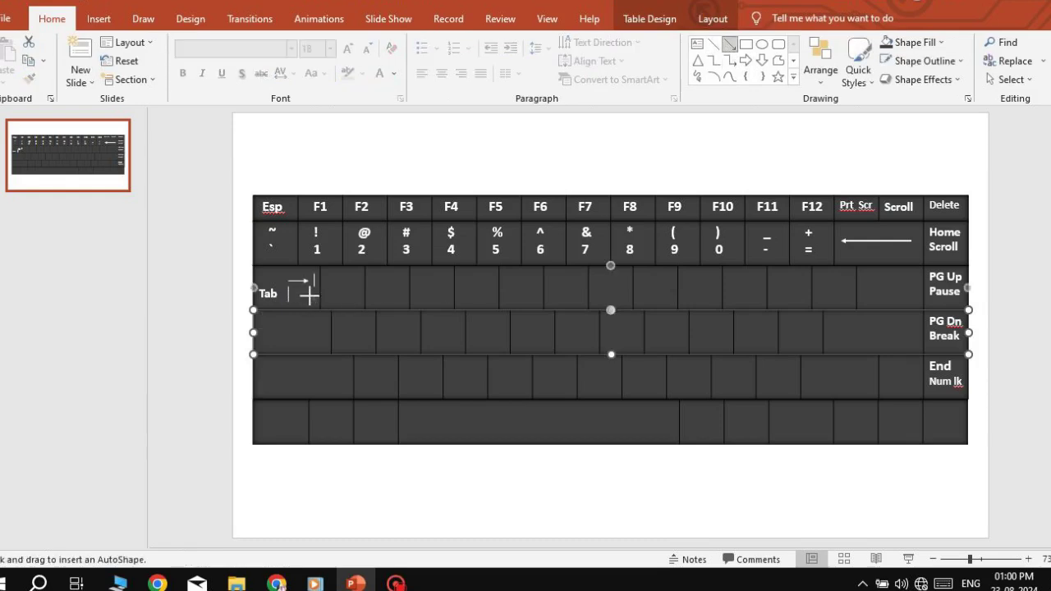
pyautogui.moveTo(288, 288); pyautogui.dragTo(288, 305)
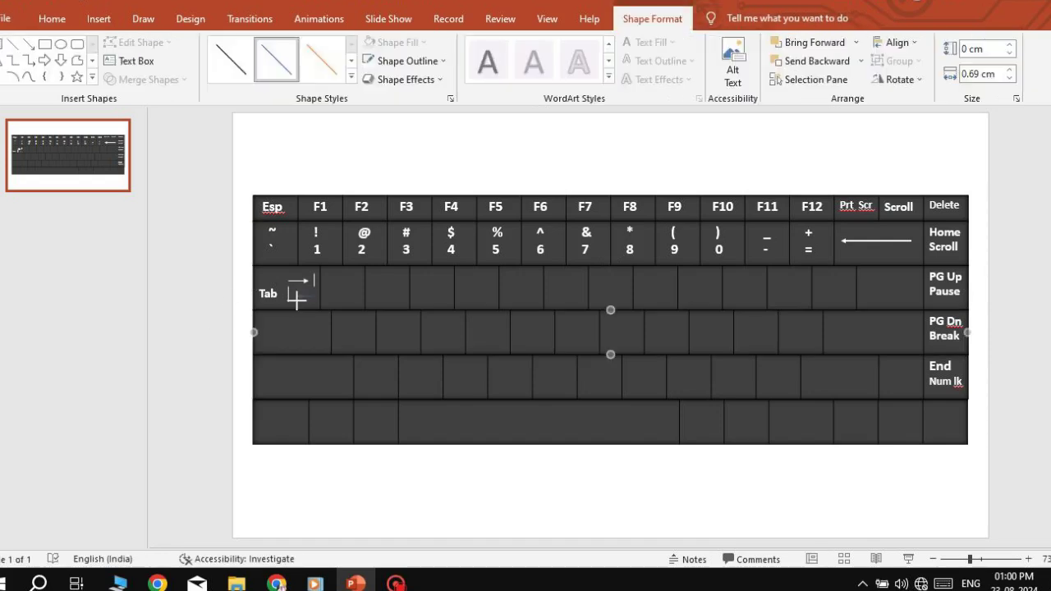
pyautogui.click(214, 320)
pyautogui.moveTo(315, 296); pyautogui.dragTo(295, 296)
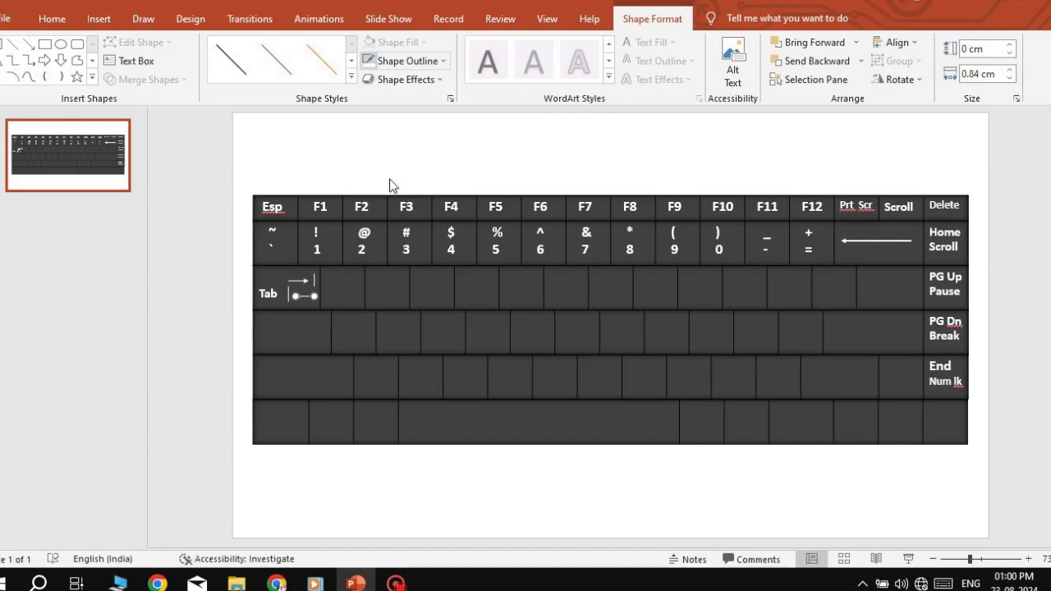
pyautogui.click(193, 358)
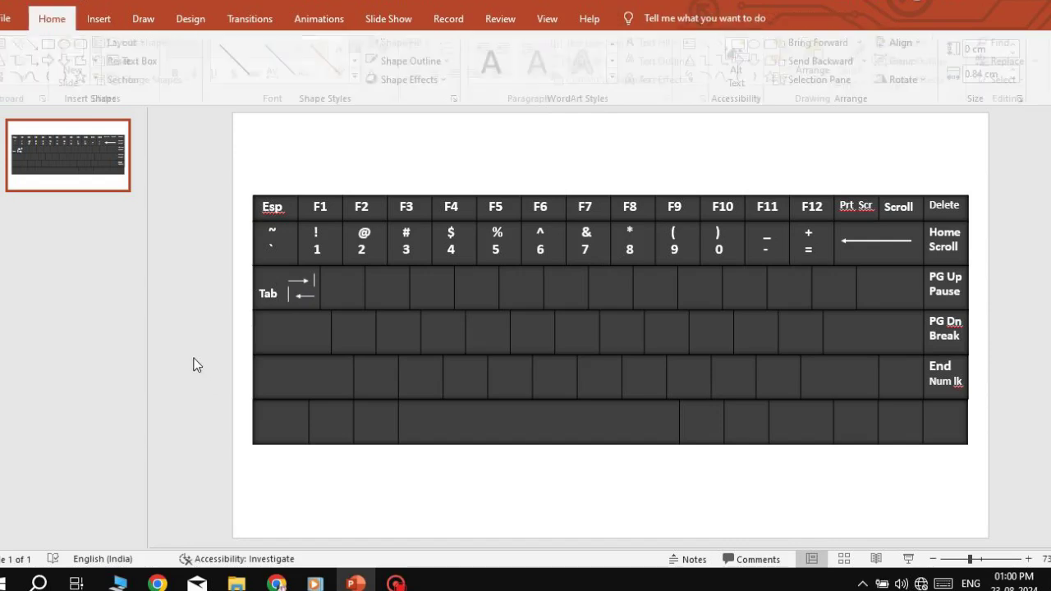
pyautogui.click(351, 280)
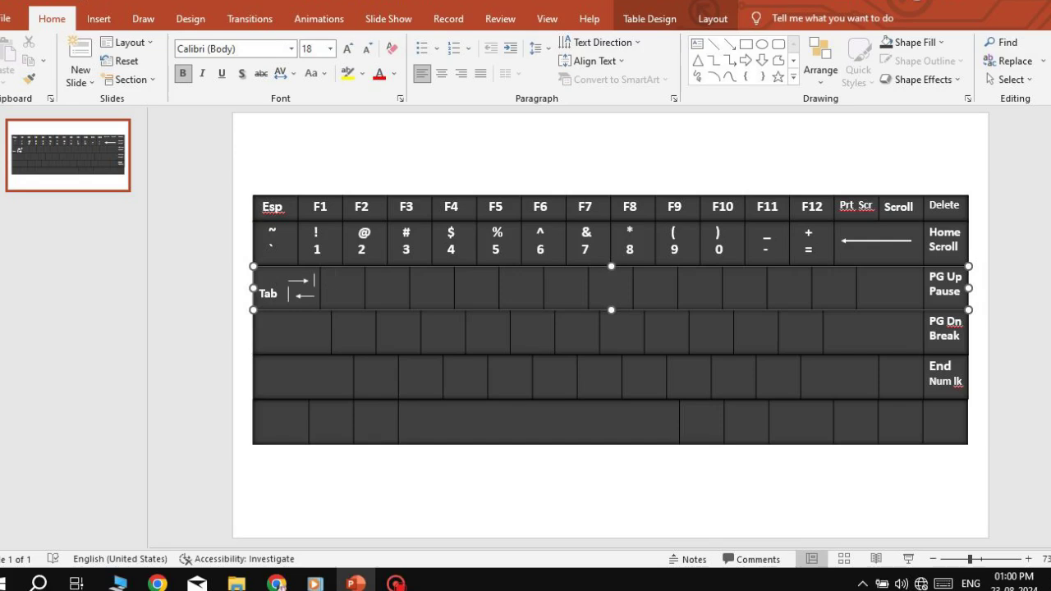
# Label the keys after Tab with the letters Q, W, E, R, T, Y, U, I, O, P
pyautogui.write('Q')
pyautogui.press('Tab')
pyautogui.write('W')
pyautogui.press('BackSpace')
pyautogui.write('W')
pyautogui.press('BackSpace')
pyautogui.write('W')
pyautogui.press('Tab')
pyautogui.write('E')
pyautogui.press('Tab')
pyautogui.write('R')
pyautogui.press('Tab')
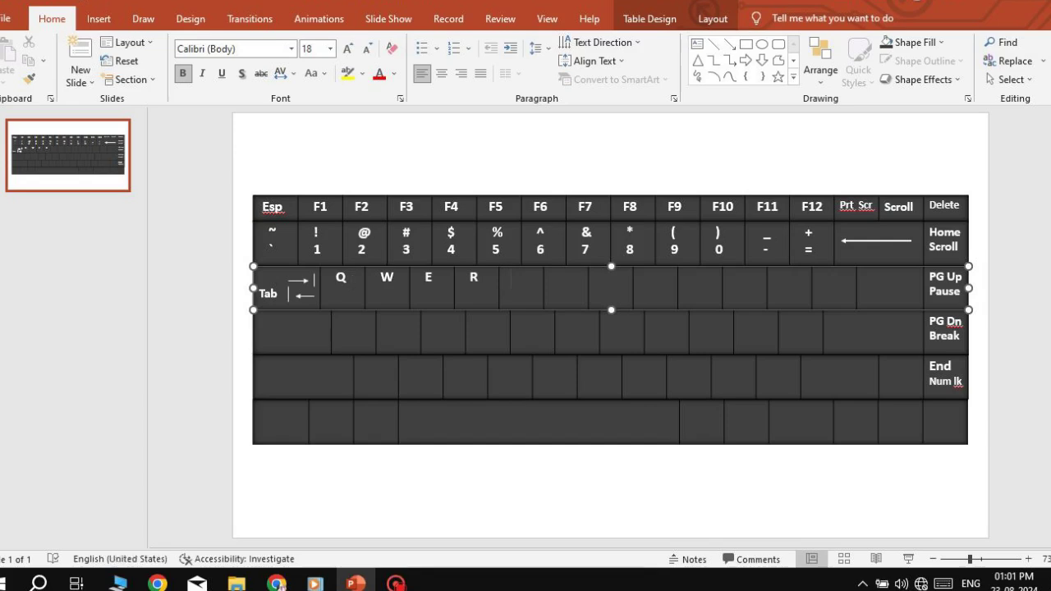
pyautogui.write('T')
pyautogui.press('Tab')
pyautogui.write('Y ')
pyautogui.write('U')
pyautogui.press('Tab')
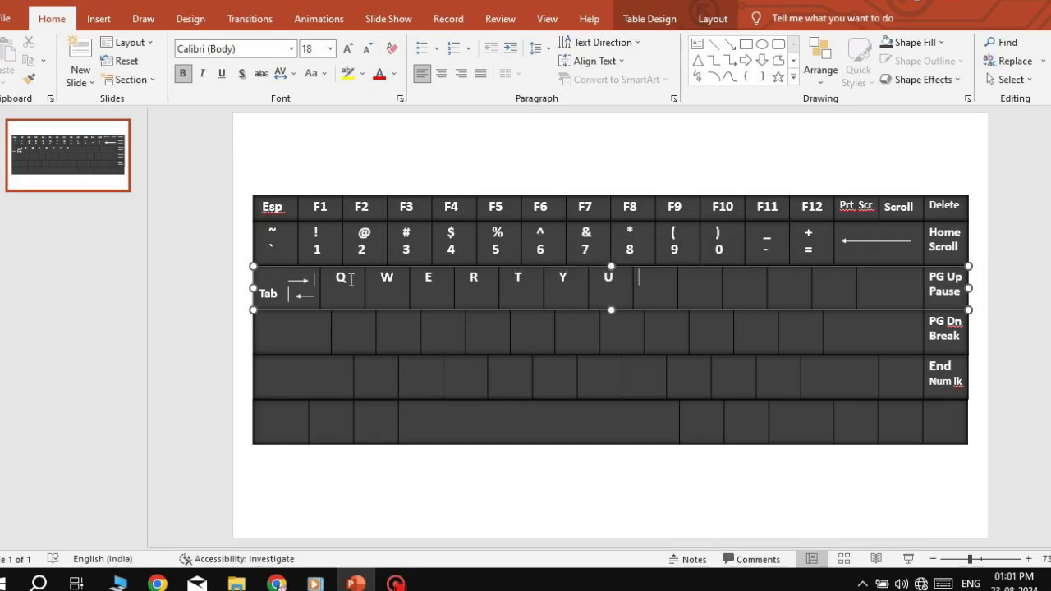
pyautogui.write('I')
pyautogui.press('Tab')
pyautogui.write('O')
pyautogui.press('Tab')
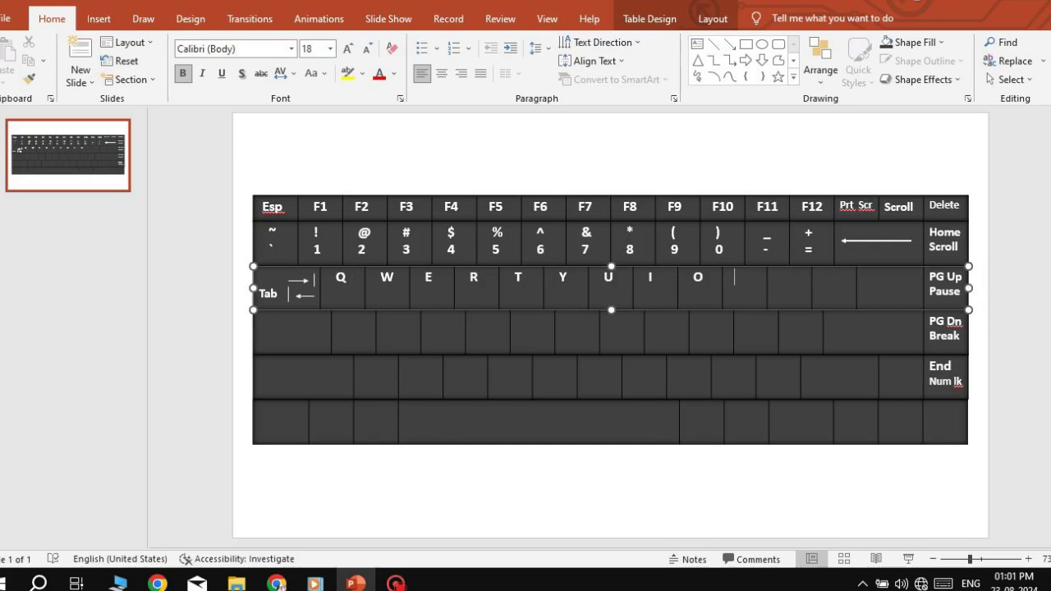
pyautogui.press('Tab')
# Fill in the two-line { [, } ] and | \ key labels
pyautogui.write('{')
pyautogui.press('Return')
pyautogui.press('Tab')
pyautogui.write('}')
pyautogui.press('Tab')
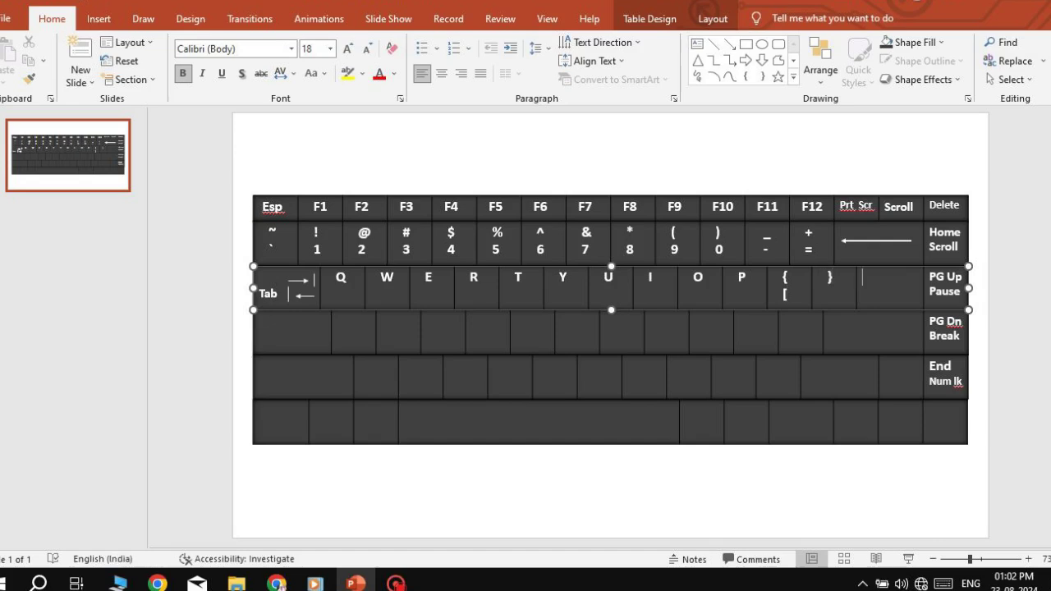
pyautogui.click(820, 295)
pyautogui.click(869, 277)
pyautogui.write('|')
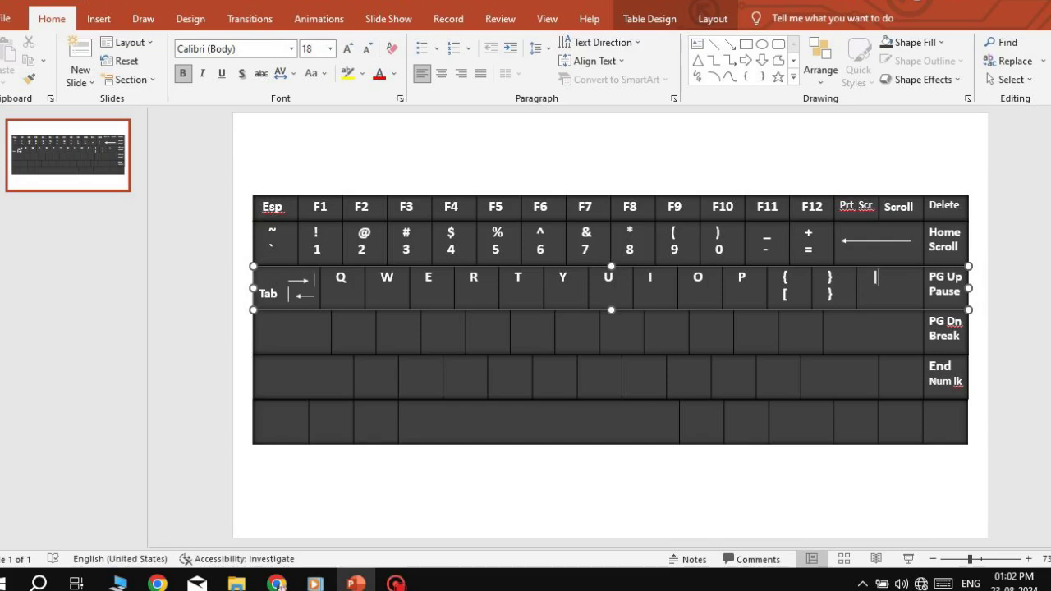
pyautogui.press('Return')
pyautogui.write('|')
pyautogui.press('BackSpace')
pyautogui.click(306, 322)
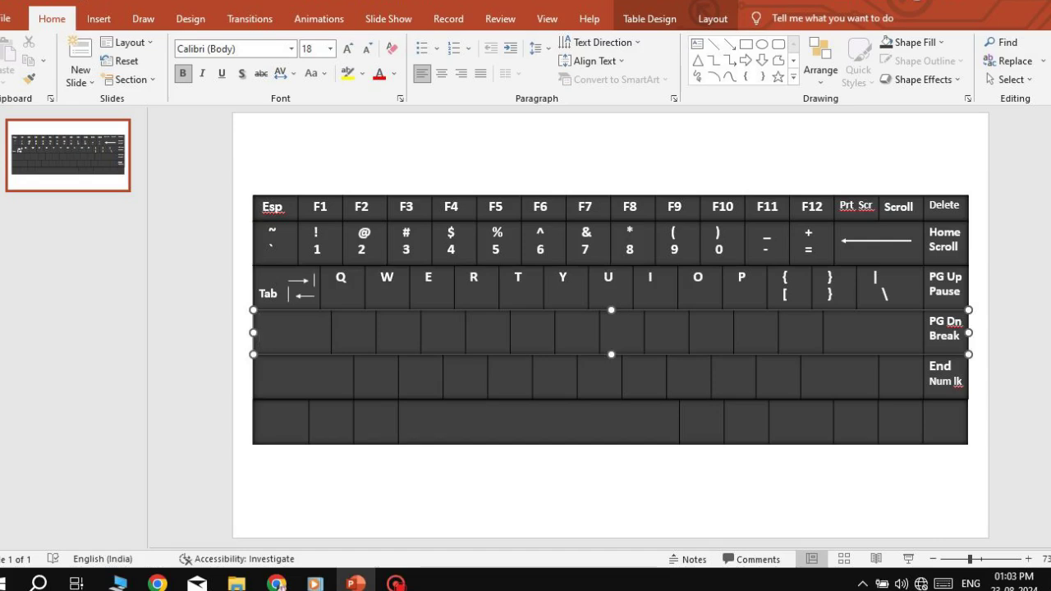
# Complete the CAPS LOCK label and letter the home-row keys A through L
pyautogui.write('CAPS')
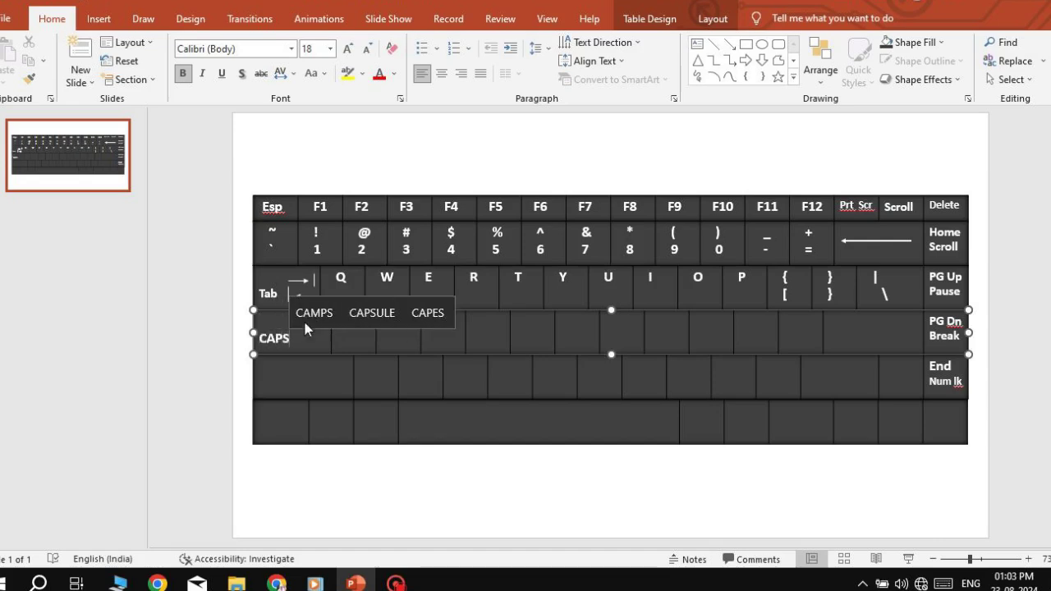
pyautogui.write(' LOCK')
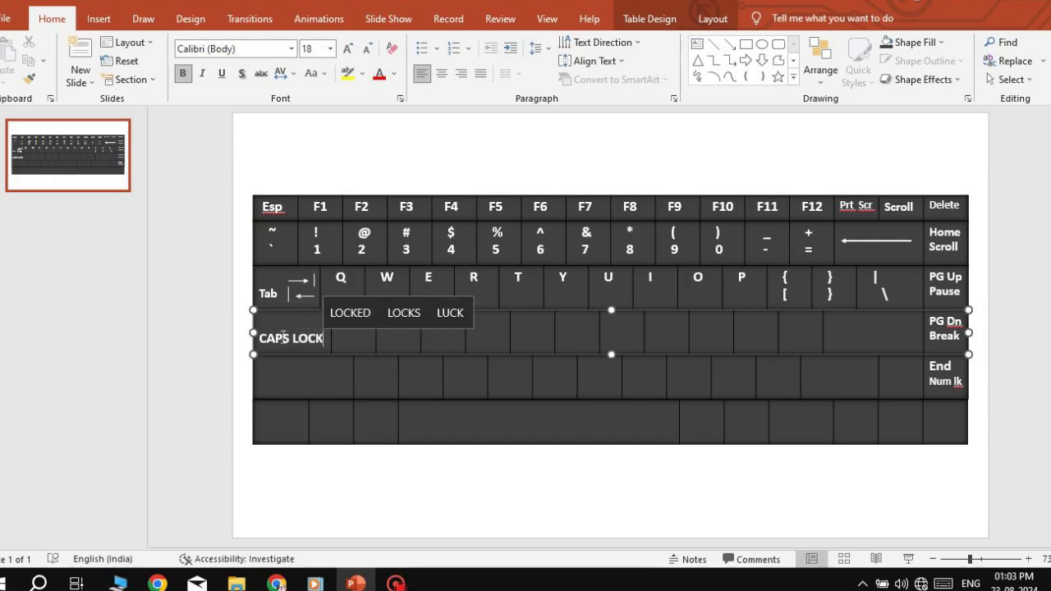
pyautogui.click(213, 321)
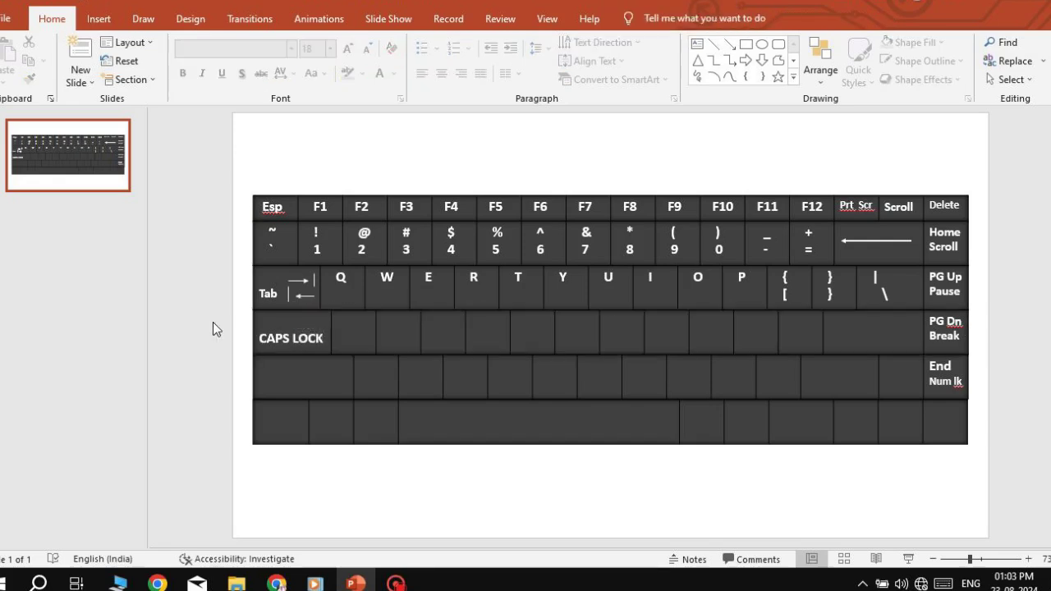
pyautogui.click(353, 327)
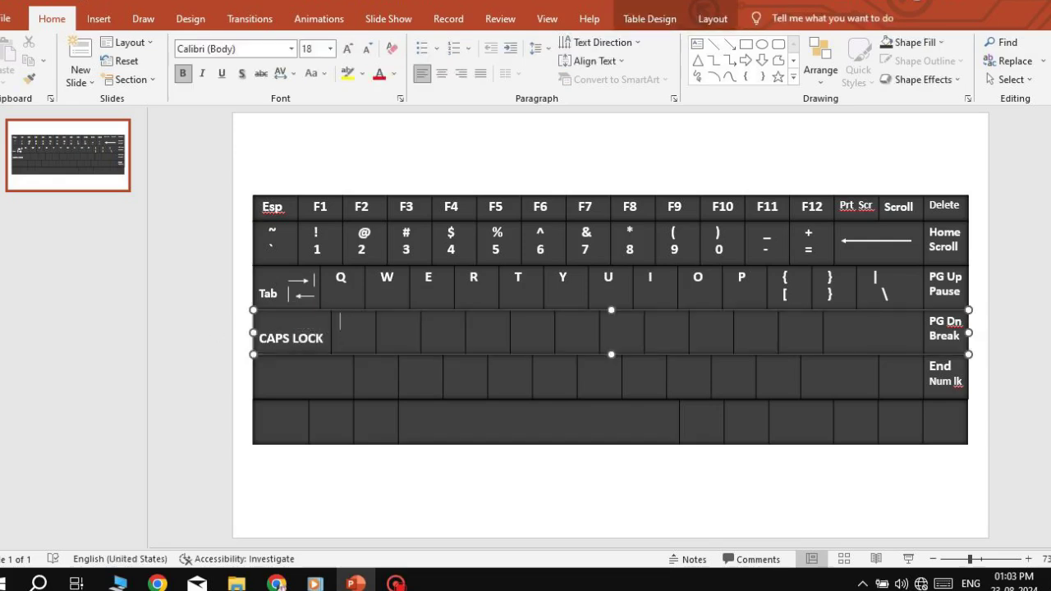
pyautogui.write('a')
pyautogui.press('BackSpace')
pyautogui.press('Tab')
pyautogui.write('S')
pyautogui.press('Tab')
pyautogui.write('D ')
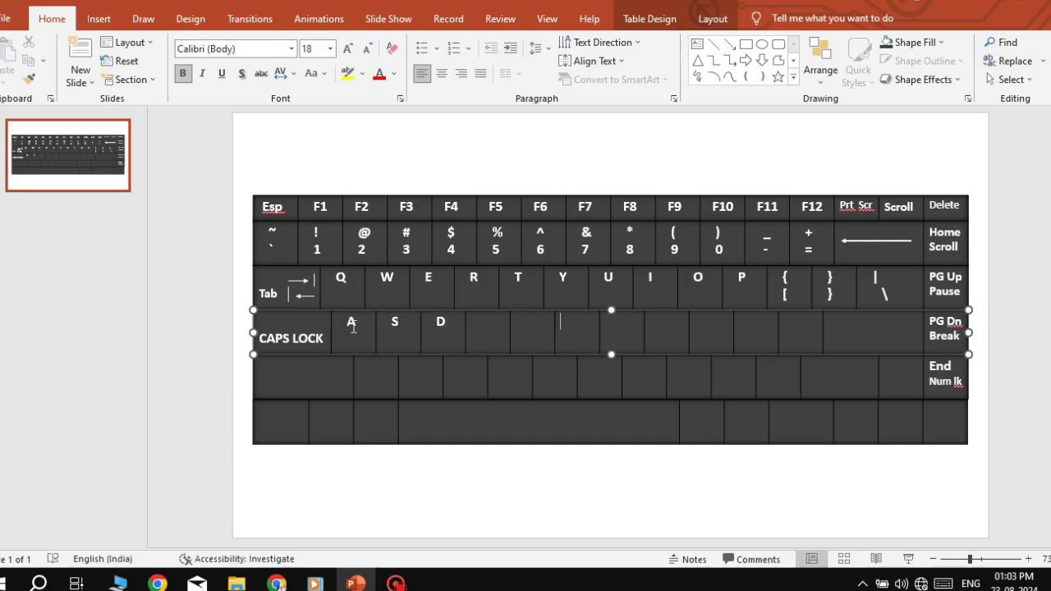
pyautogui.write('F')
pyautogui.press('Tab')
pyautogui.press('Tab')
pyautogui.press('Tab')
pyautogui.press('Tab')
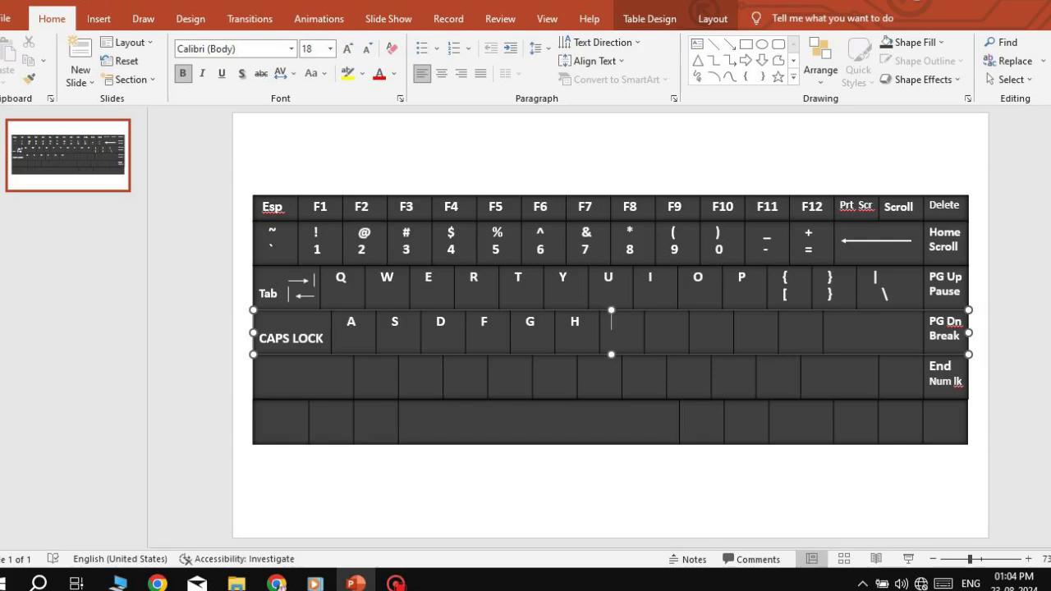
pyautogui.write('J')
pyautogui.press('Tab')
pyautogui.write('K')
pyautogui.press('Tab')
pyautogui.write('L')
# Add the two-line colon/semicolon and quote keys and a centred ENTER label
pyautogui.press('Tab')
pyautogui.press('Return')
pyautogui.press('Tab')
pyautogui.press('Return')
pyautogui.press('Tab')
pyautogui.write('t')
pyautogui.press('BackSpace')
pyautogui.press('BackSpace')
pyautogui.press('BackSpace')
pyautogui.write('NTER')
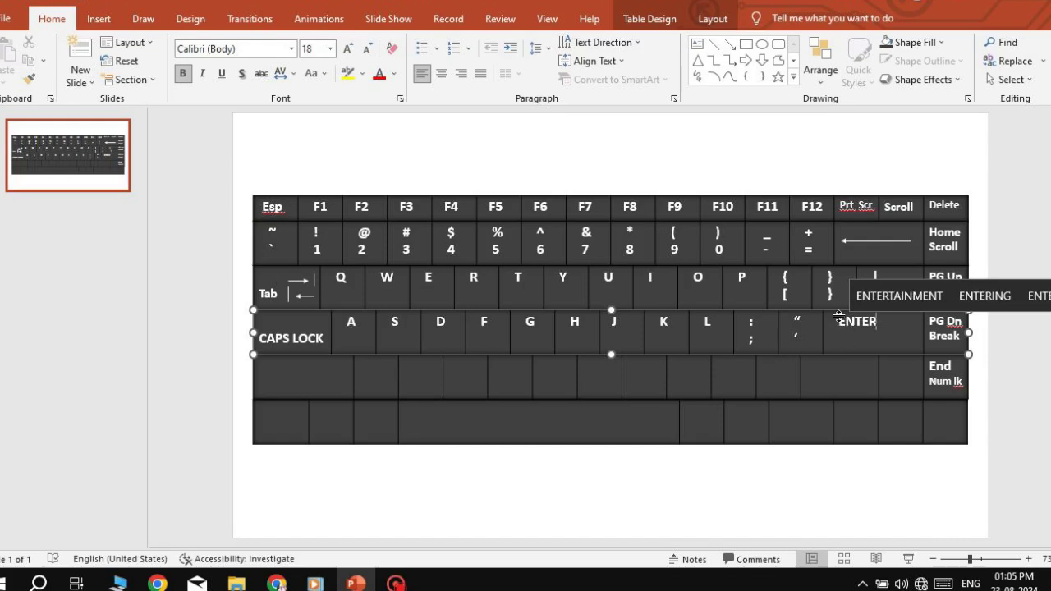
pyautogui.hotkey('ctrl', 'e')
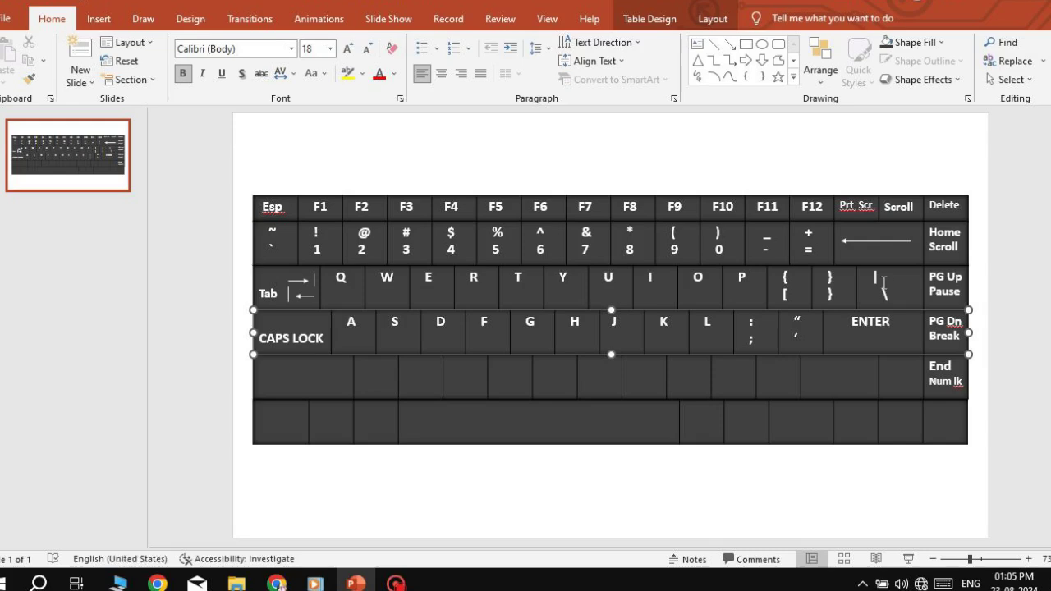
# Draw a short leftward line arrow inside the ENTER key
pyautogui.click(793, 61)
pyautogui.click(794, 62)
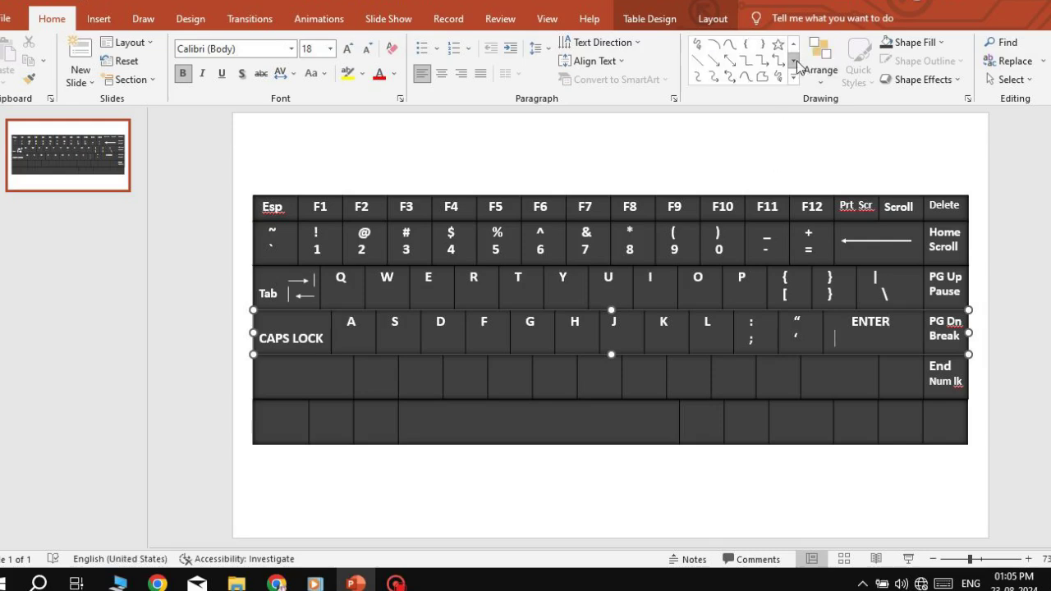
pyautogui.click(794, 62)
pyautogui.click(794, 62)
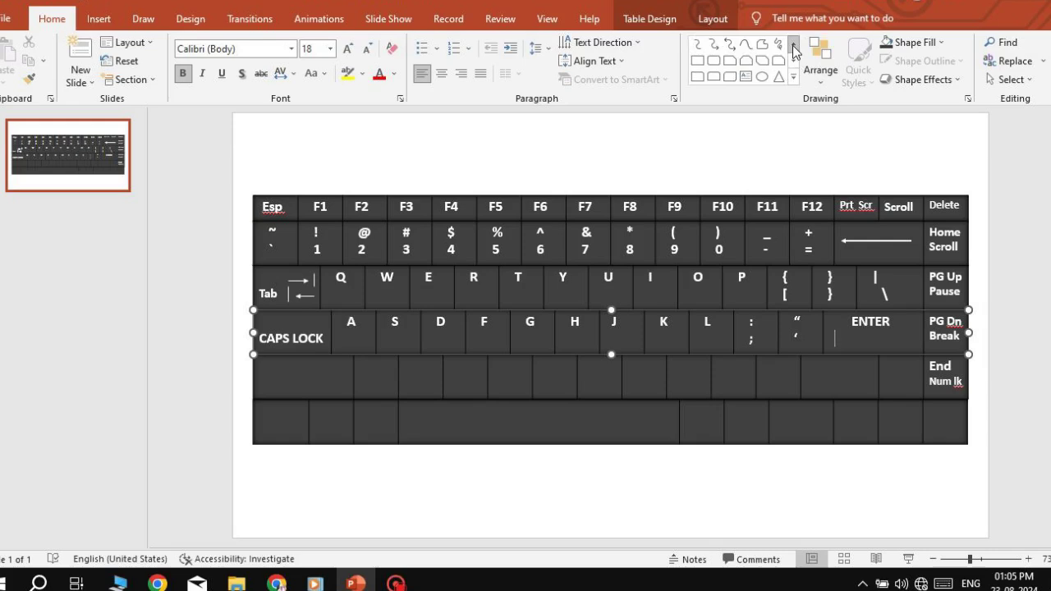
pyautogui.click(792, 45)
pyautogui.click(793, 76)
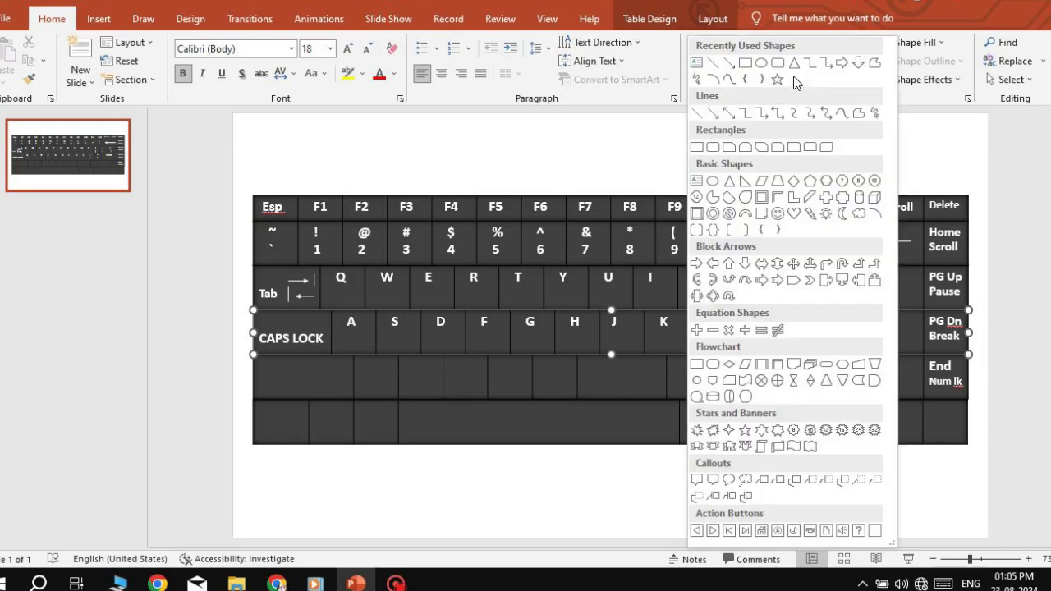
pyautogui.click(709, 114)
pyautogui.moveTo(870, 341); pyautogui.dragTo(835, 344)
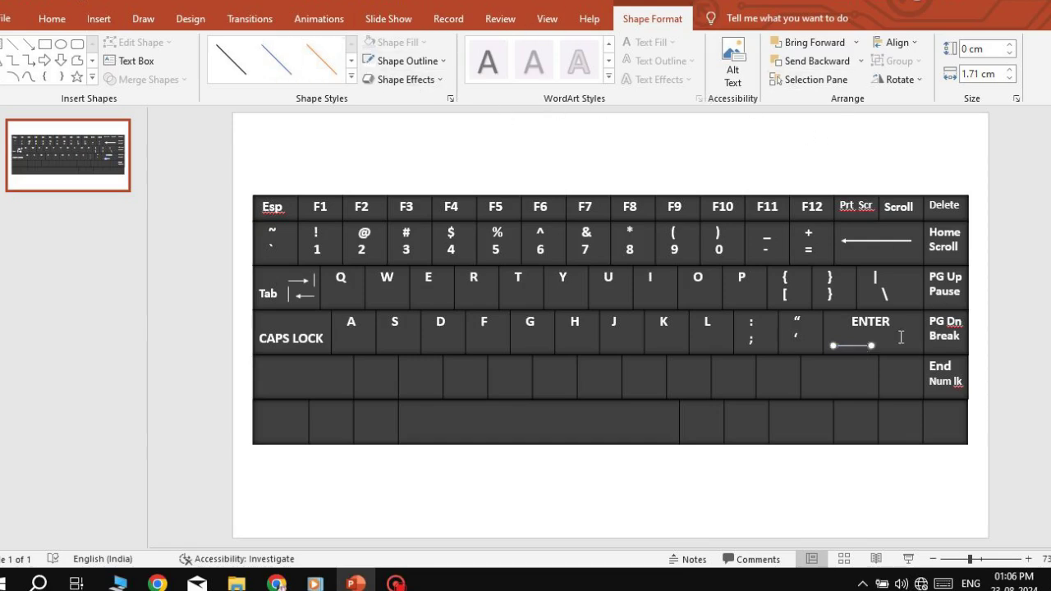
pyautogui.press('Escape')
# Add a vertical line at the arrow's right end and thicken both lines to 2¼ pt
pyautogui.click(713, 44)
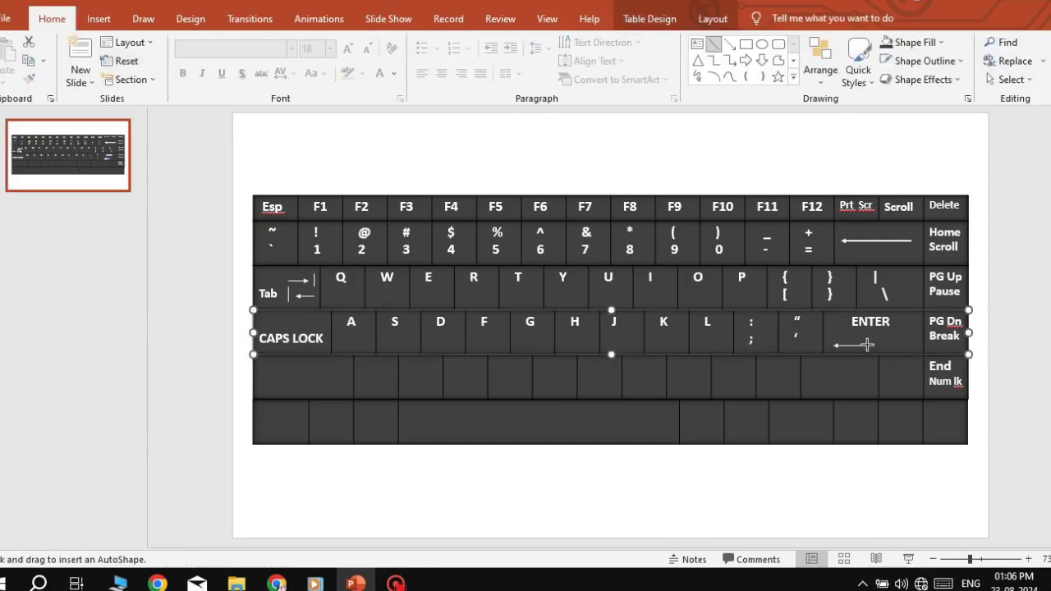
pyautogui.moveTo(871, 345); pyautogui.dragTo(871, 334)
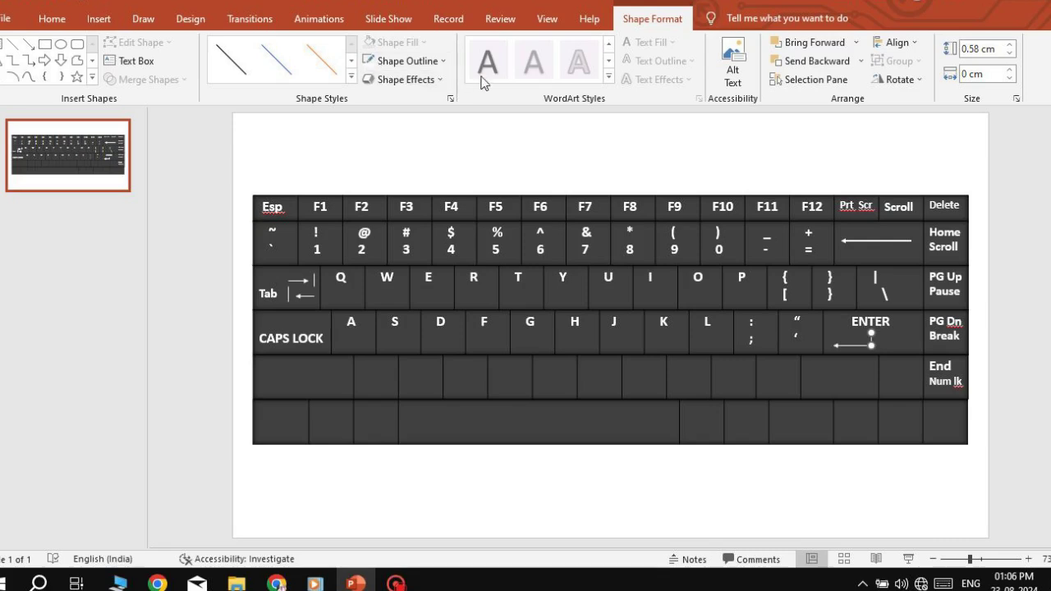
pyautogui.click(406, 61)
pyautogui.click(565, 355)
pyautogui.click(850, 345)
pyautogui.click(427, 62)
pyautogui.moveTo(399, 263)
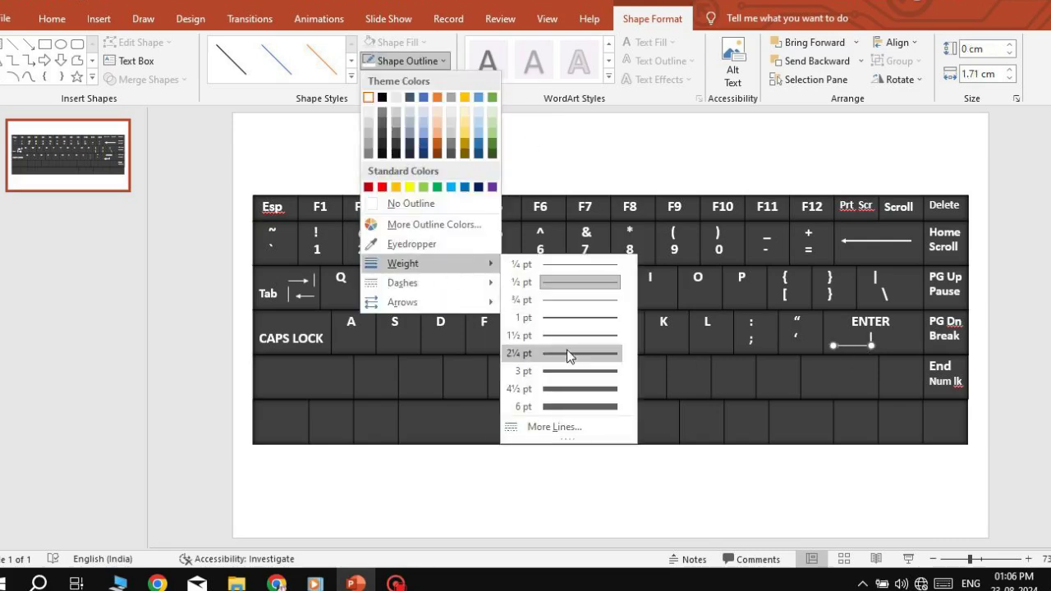
pyautogui.click(567, 352)
pyautogui.click(756, 491)
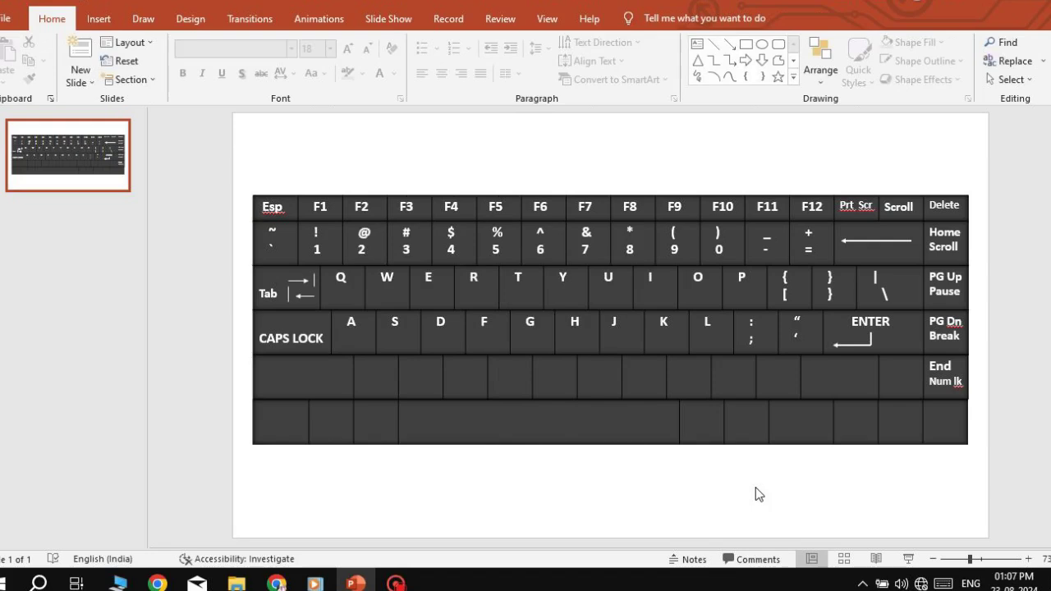
pyautogui.click(290, 379)
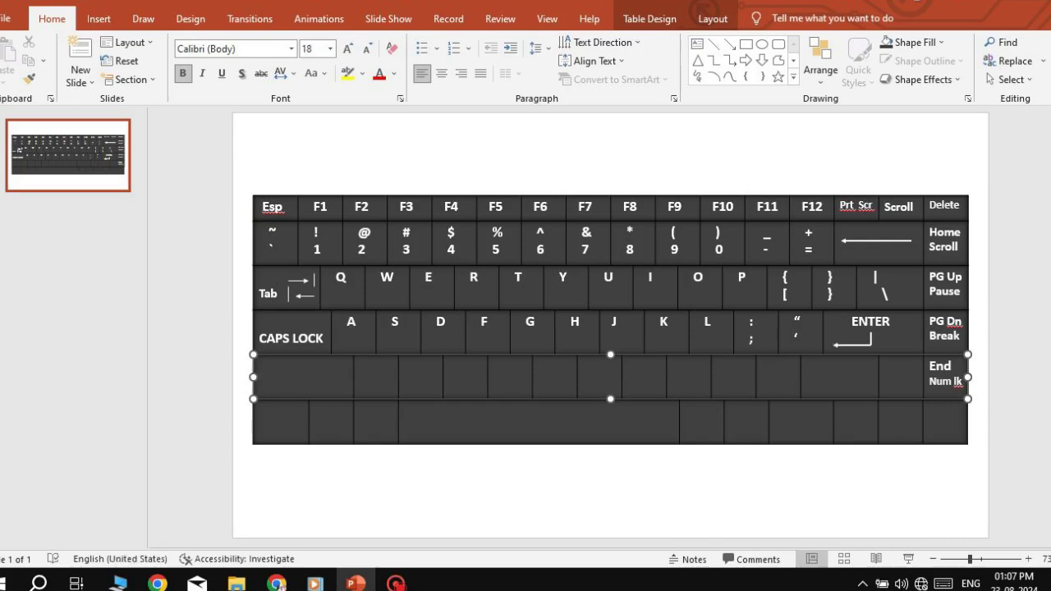
# Label the left key SHIFT and draw a thickened upward arrow beside it
pyautogui.write('SHIFT')
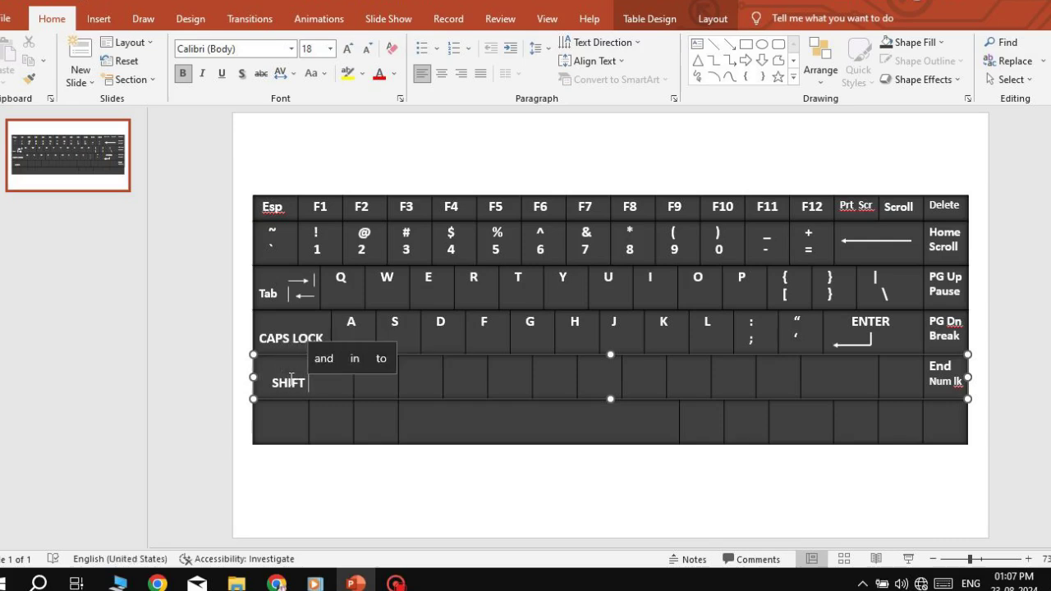
pyautogui.click(729, 44)
pyautogui.moveTo(326, 386); pyautogui.dragTo(327, 371)
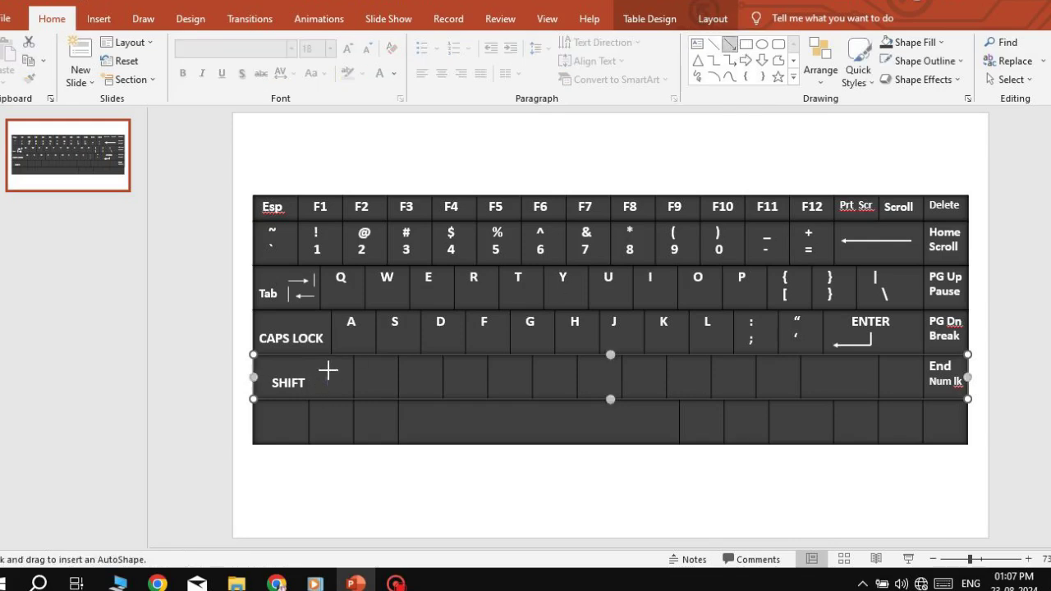
pyautogui.click(351, 62)
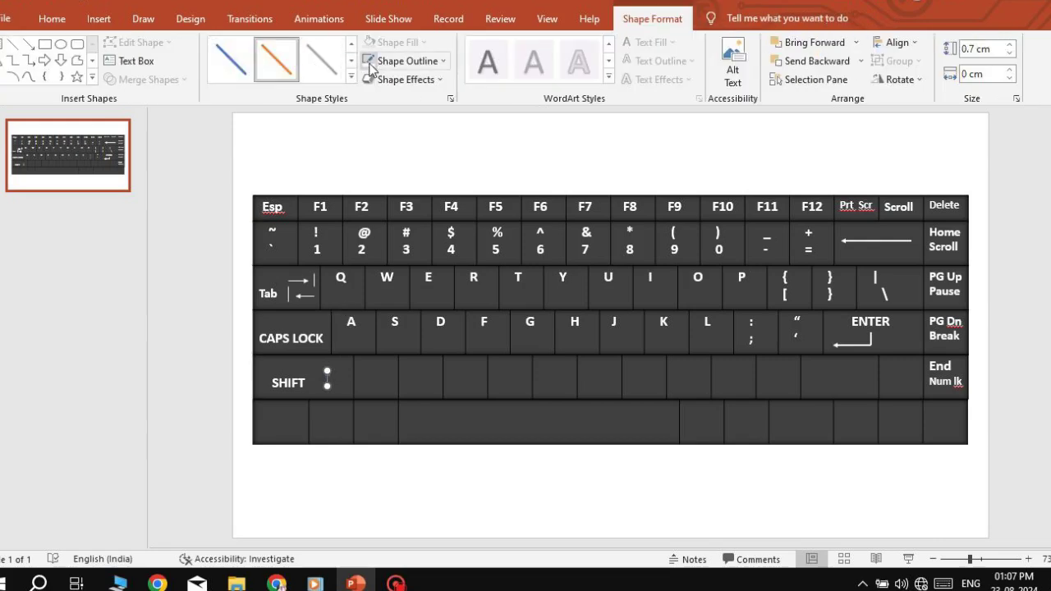
pyautogui.click(402, 61)
pyautogui.moveTo(411, 281)
pyautogui.click(560, 369)
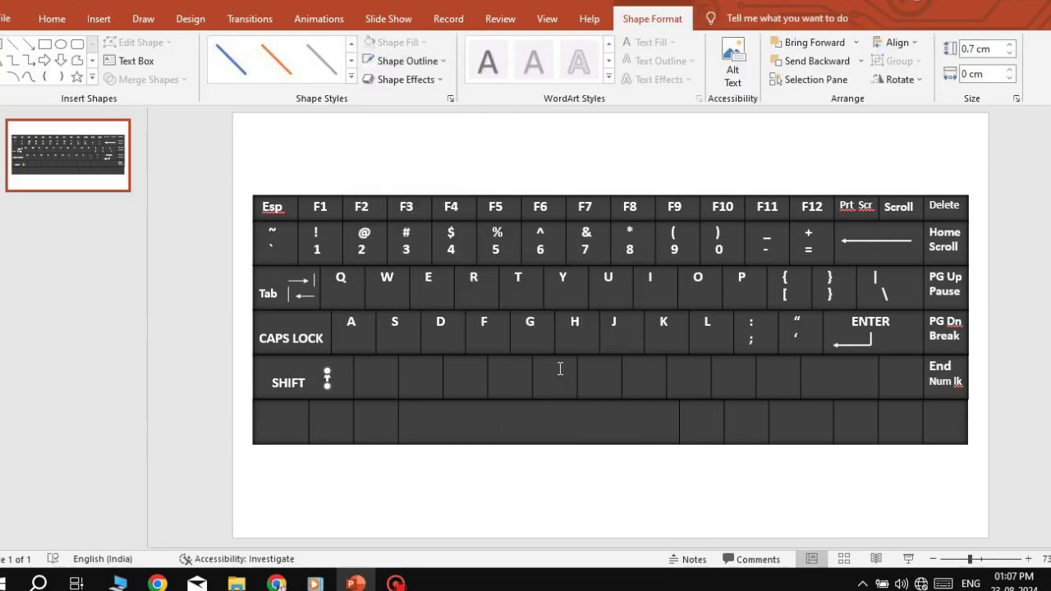
pyautogui.click(211, 368)
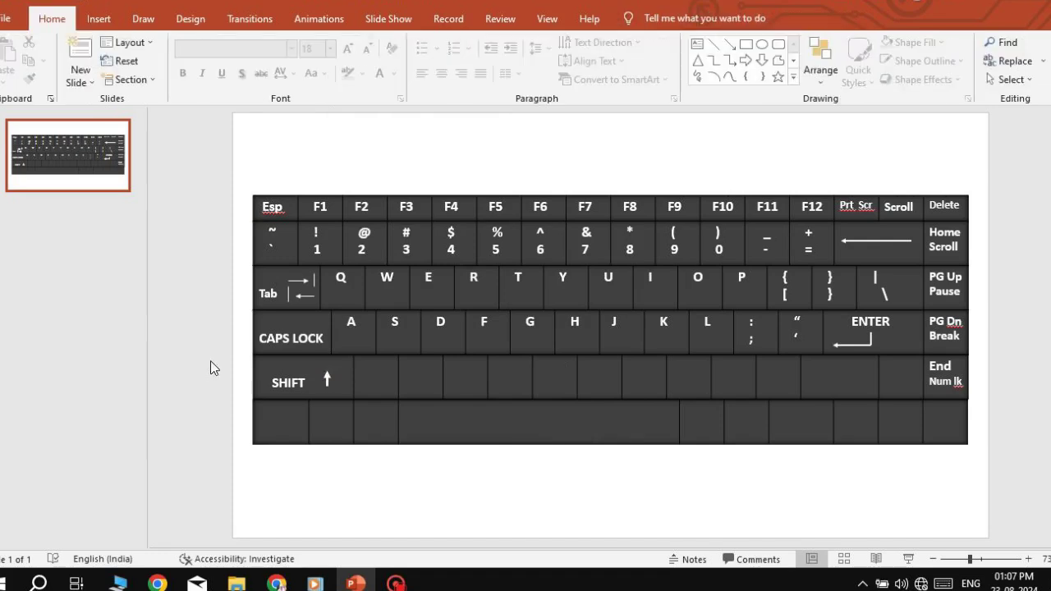
# Label the right key SHIFT and add an upward arrow with 3 pt weight
pyautogui.click(832, 382)
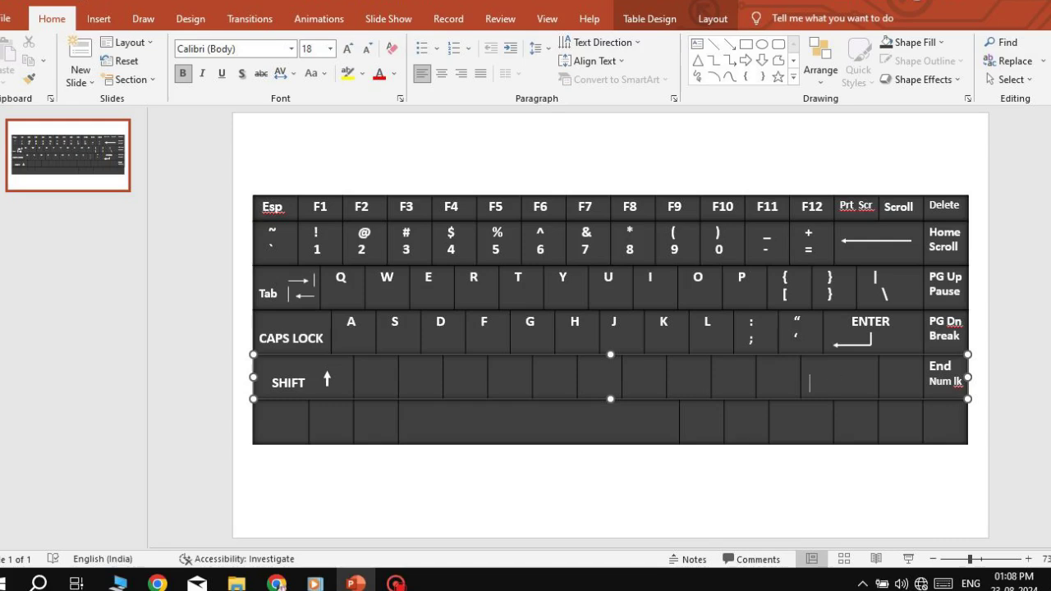
pyautogui.write('SHIFT')
pyautogui.click(728, 43)
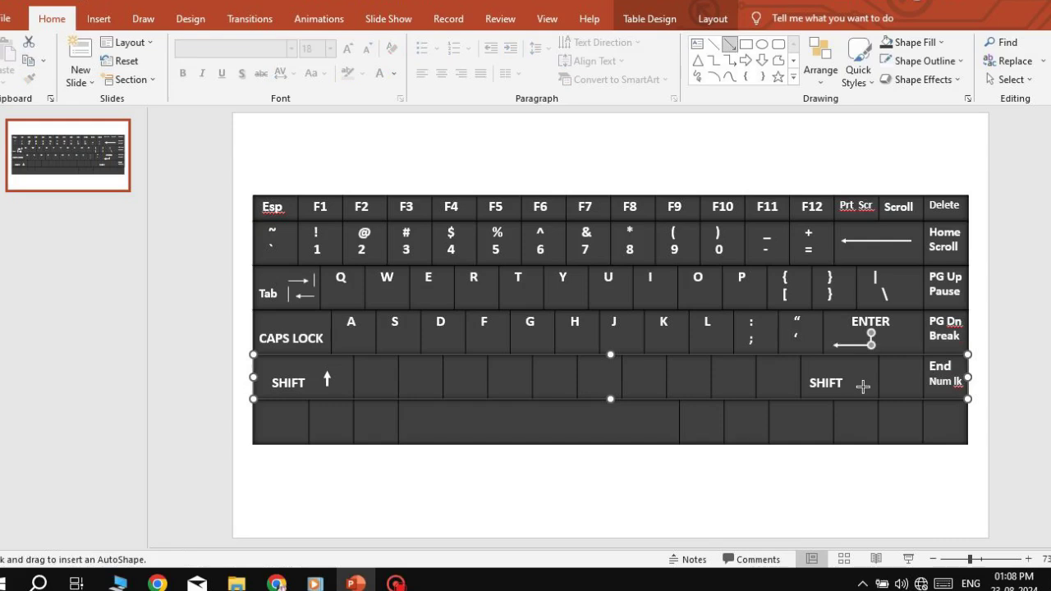
pyautogui.moveTo(855, 385); pyautogui.dragTo(855, 371)
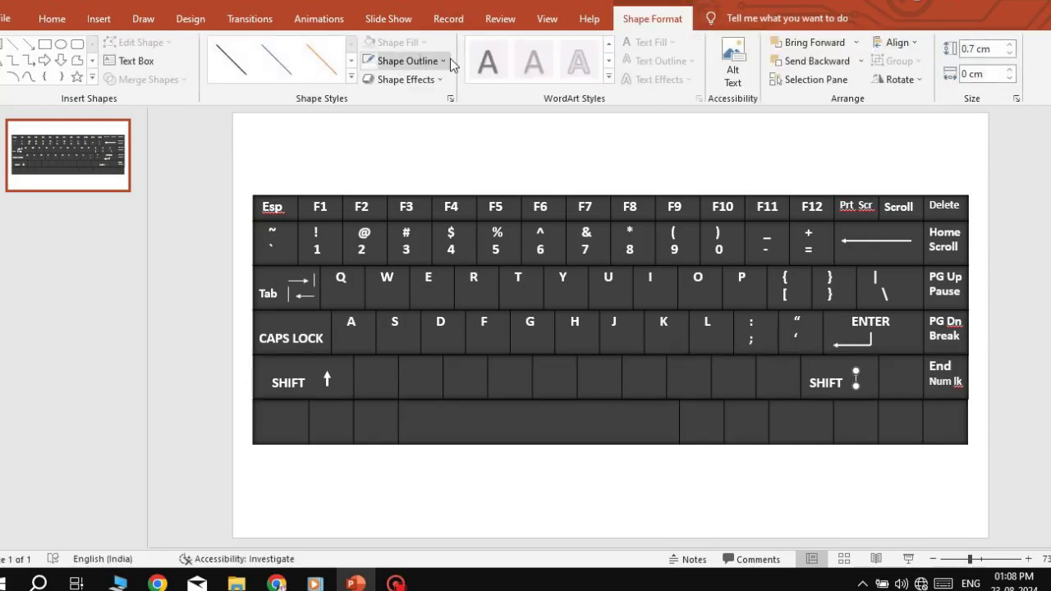
pyautogui.click(443, 61)
pyautogui.moveTo(476, 264)
pyautogui.click(581, 354)
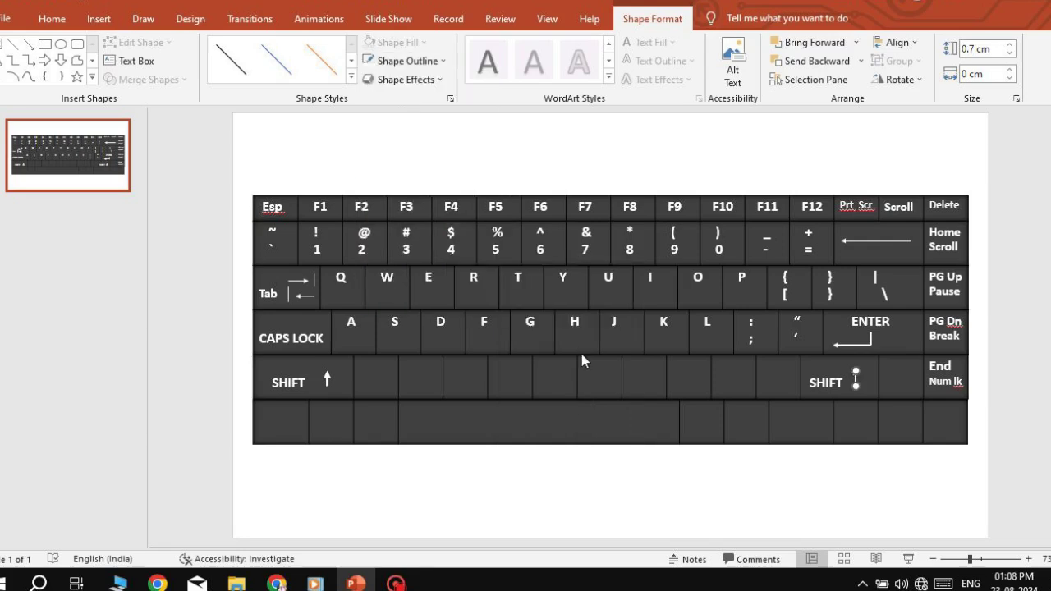
pyautogui.click(444, 61)
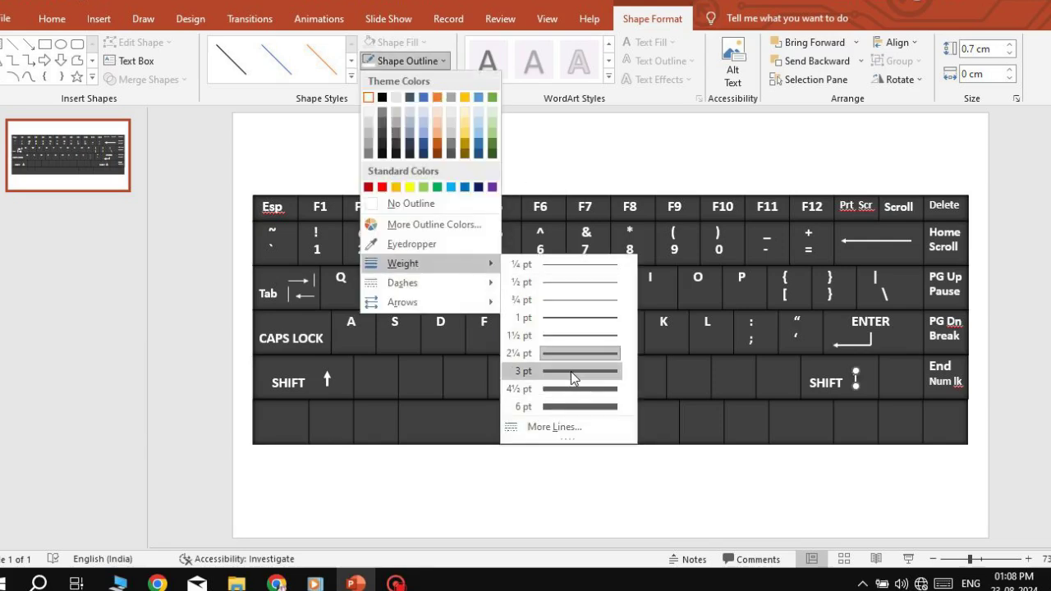
pyautogui.click(570, 371)
pyautogui.click(735, 479)
# Type the letters Z, X, C, V, B, N and M into consecutive SHIFT-row keys
pyautogui.click(375, 374)
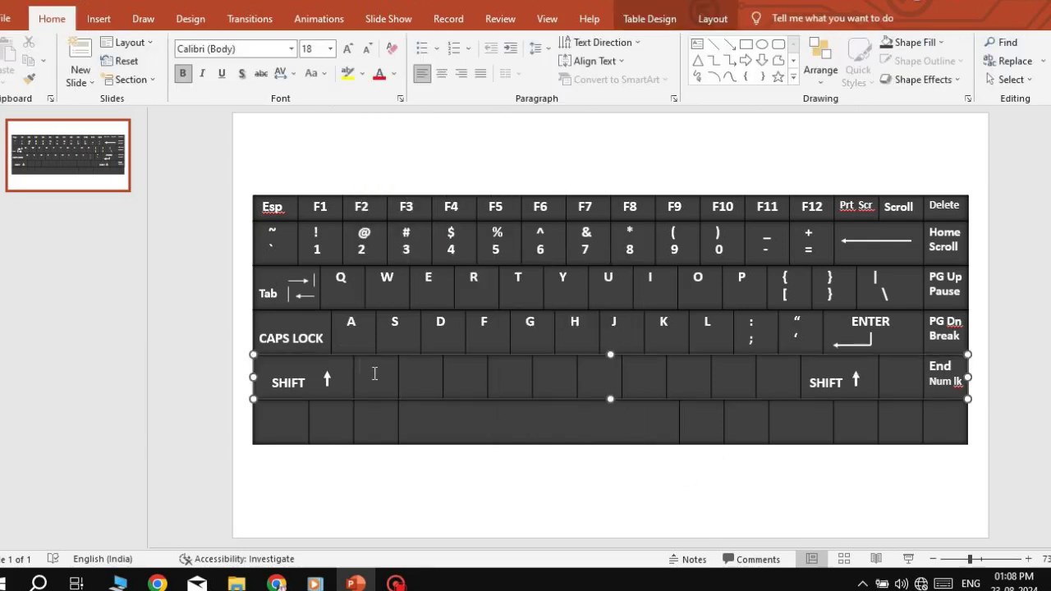
pyautogui.write('Z')
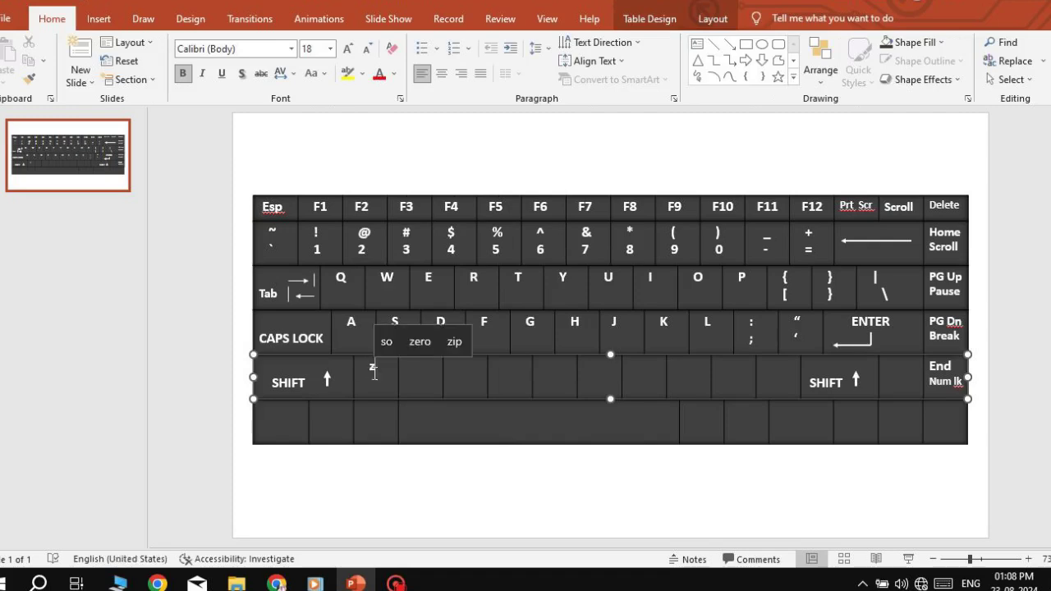
pyautogui.click(420, 377)
pyautogui.write('X')
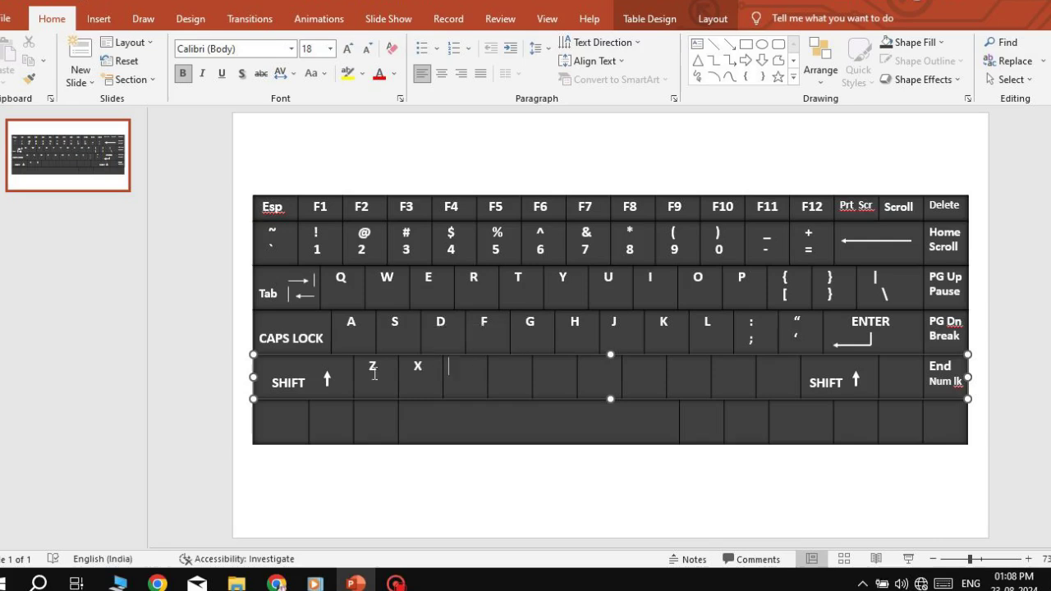
pyautogui.click(465, 376)
pyautogui.write('C')
pyautogui.press('Tab')
pyautogui.write('V')
pyautogui.press('Tab')
pyautogui.write('B')
pyautogui.press('Tab')
pyautogui.write('N')
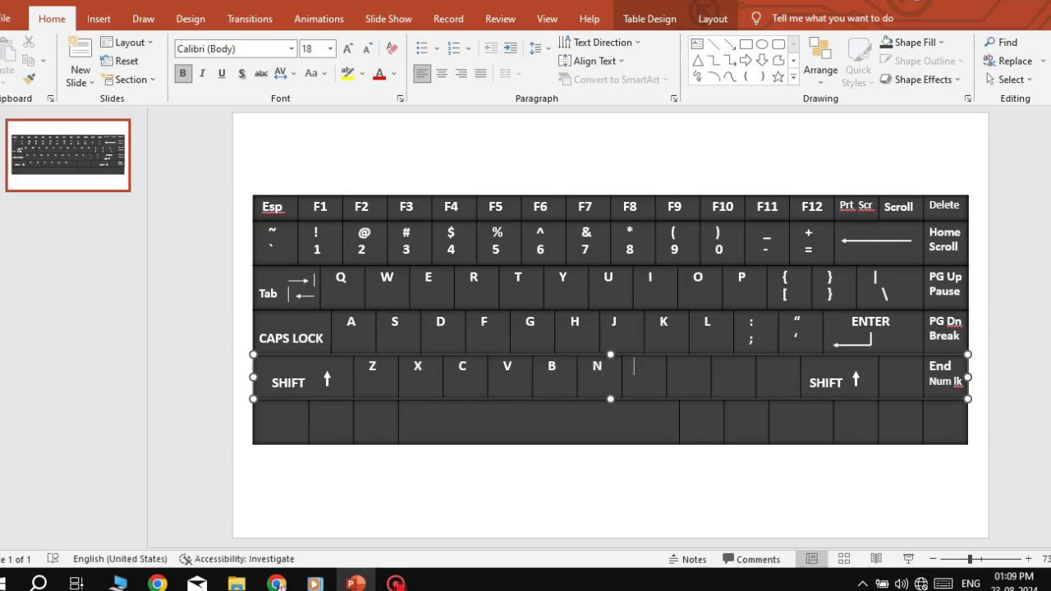
pyautogui.press('Tab')
pyautogui.write('M')
# Add the < , and > . and ? / symbol keys, then type Ctrl in the bottom row
pyautogui.press('Tab')
pyautogui.write('<')
pyautogui.press('Return')
pyautogui.press('Tab')
pyautogui.write('>')
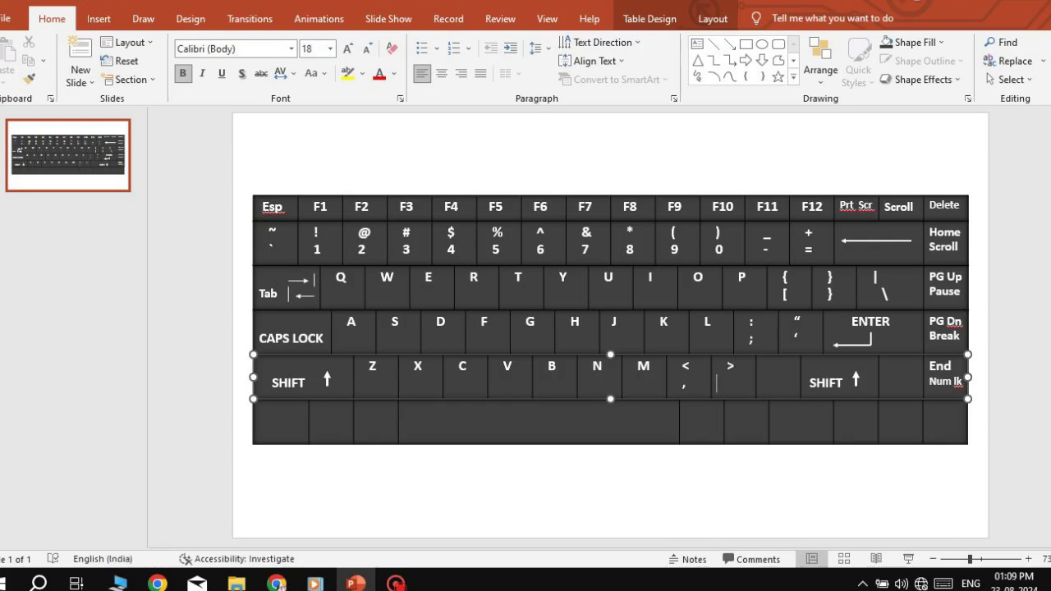
pyautogui.press('Return')
pyautogui.press('Tab')
pyautogui.hotkey('alt', 'shift')
pyautogui.write('/')
pyautogui.write('?')
pyautogui.press('Return')
pyautogui.click(281, 425)
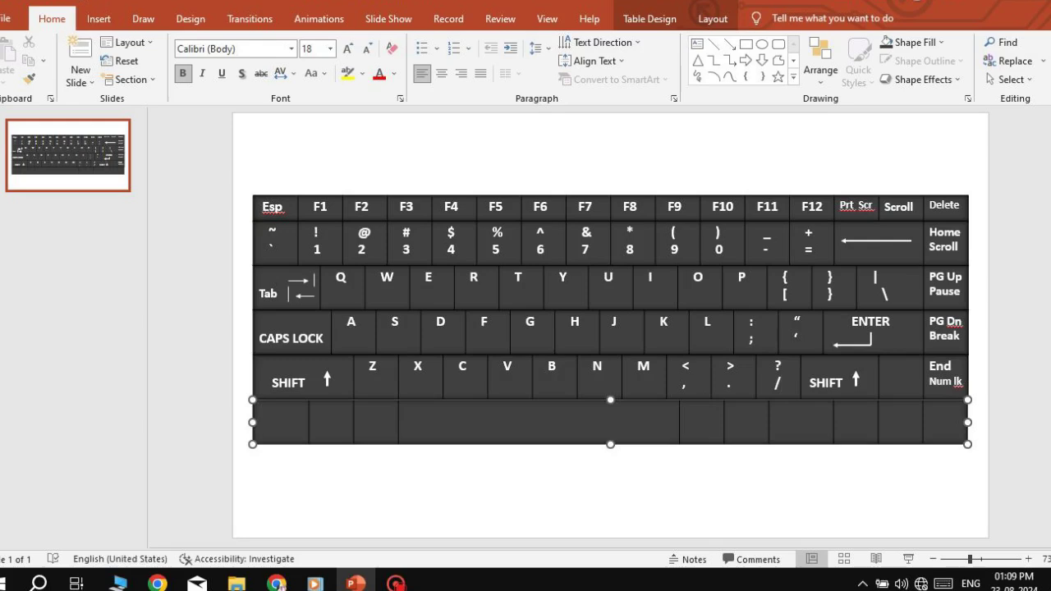
pyautogui.write('C')
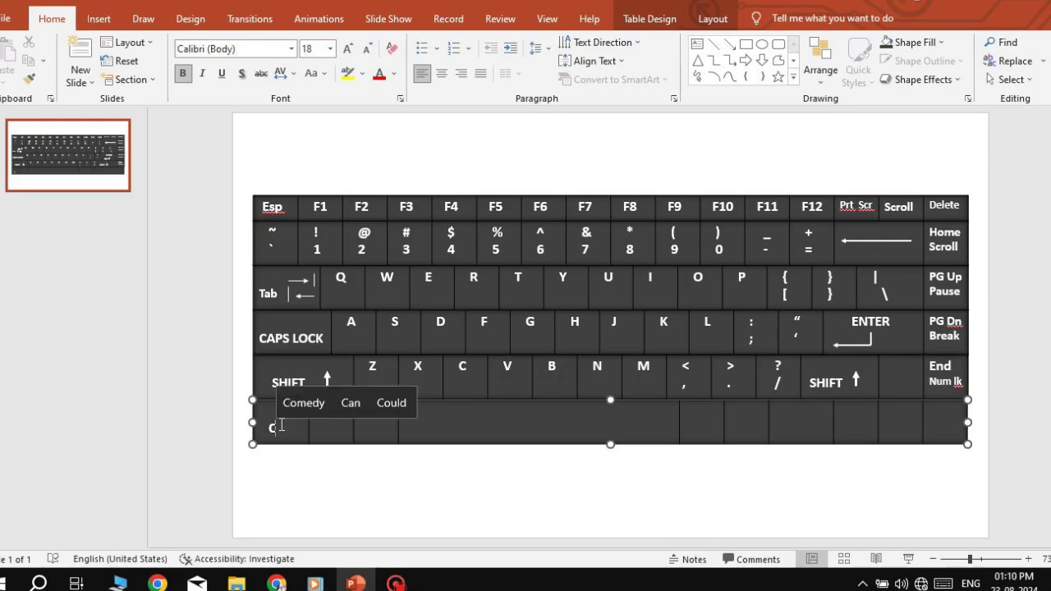
pyautogui.write('trl')
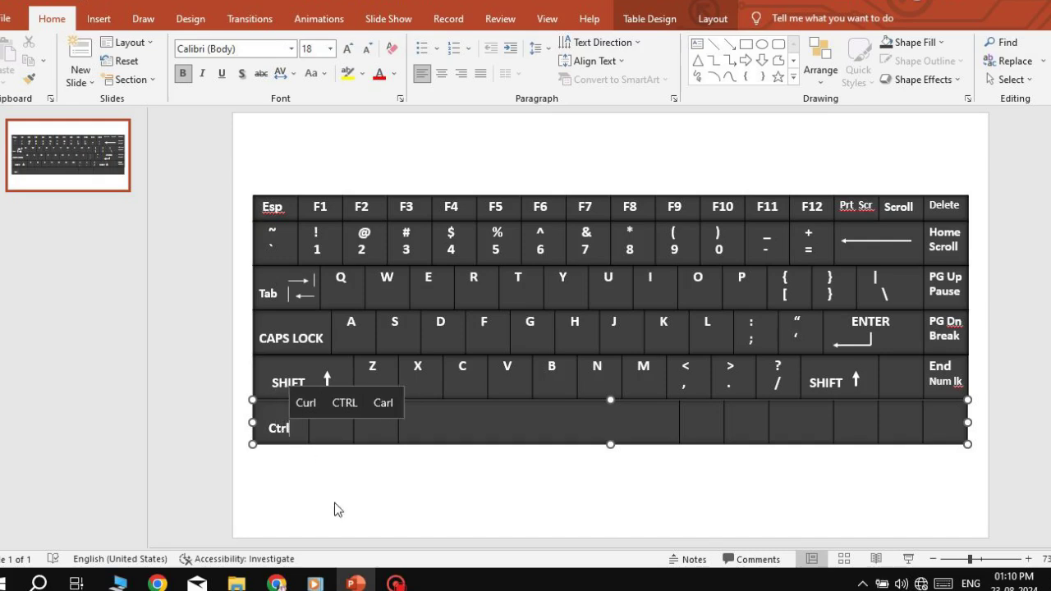
# Add Alt and a centred SPACE label to the bottom-row keys
pyautogui.click(335, 425)
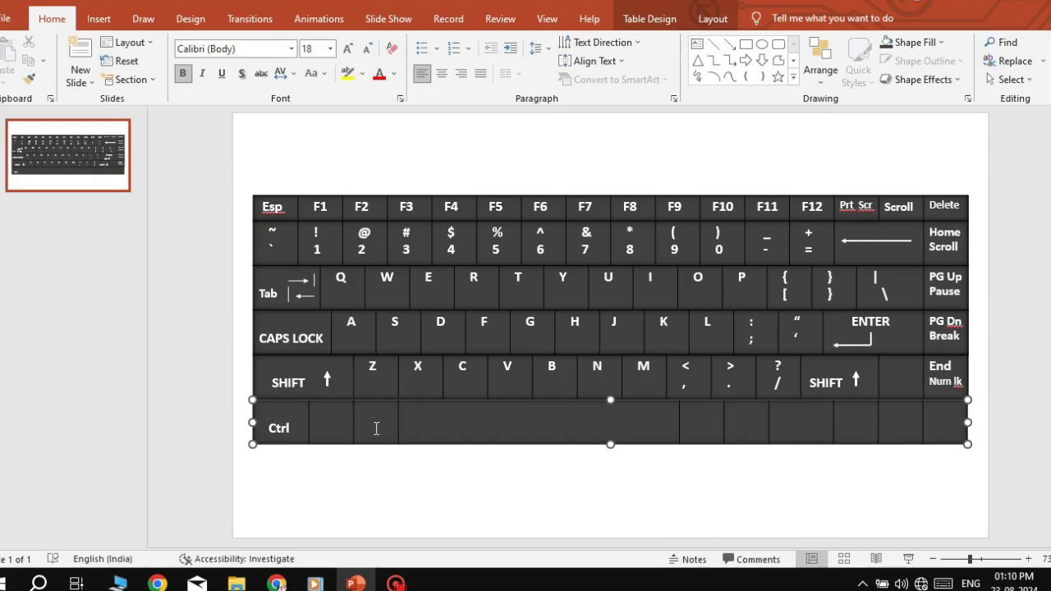
pyautogui.click(374, 427)
pyautogui.write('A')
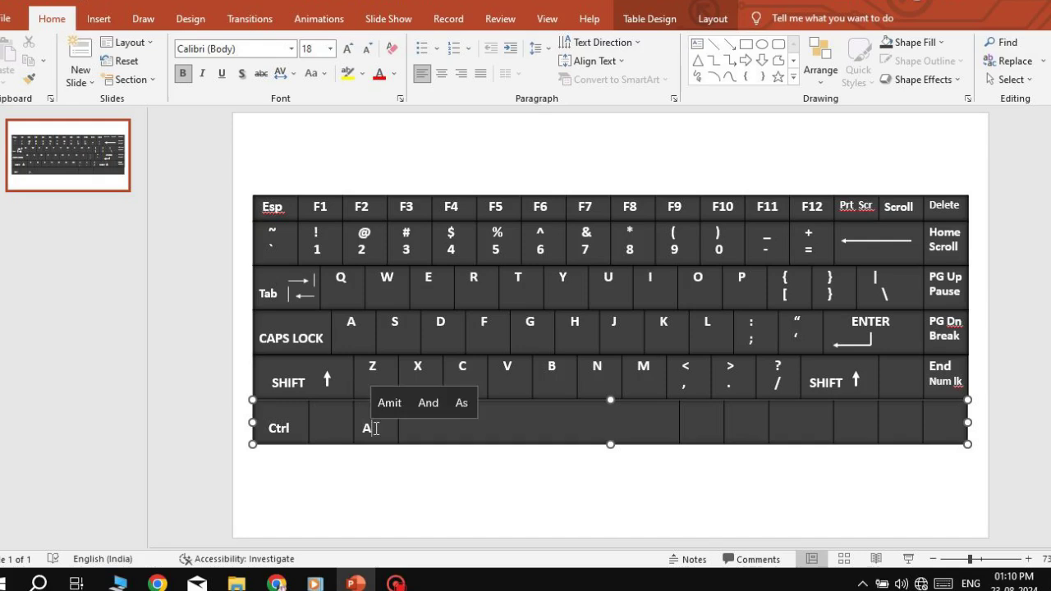
pyautogui.write('lt')
pyautogui.click(486, 423)
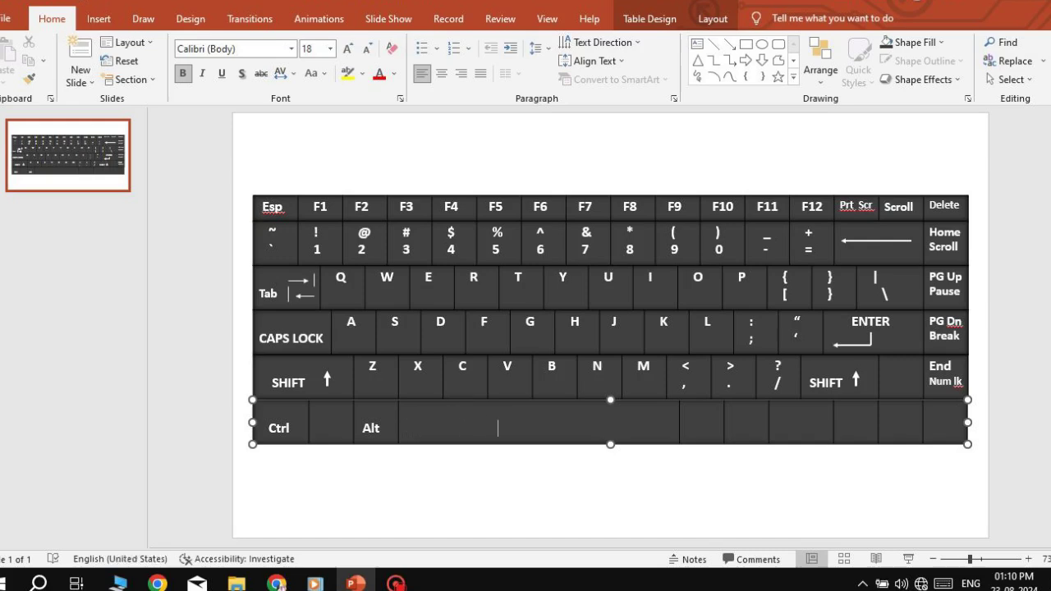
pyautogui.write('SPACE')
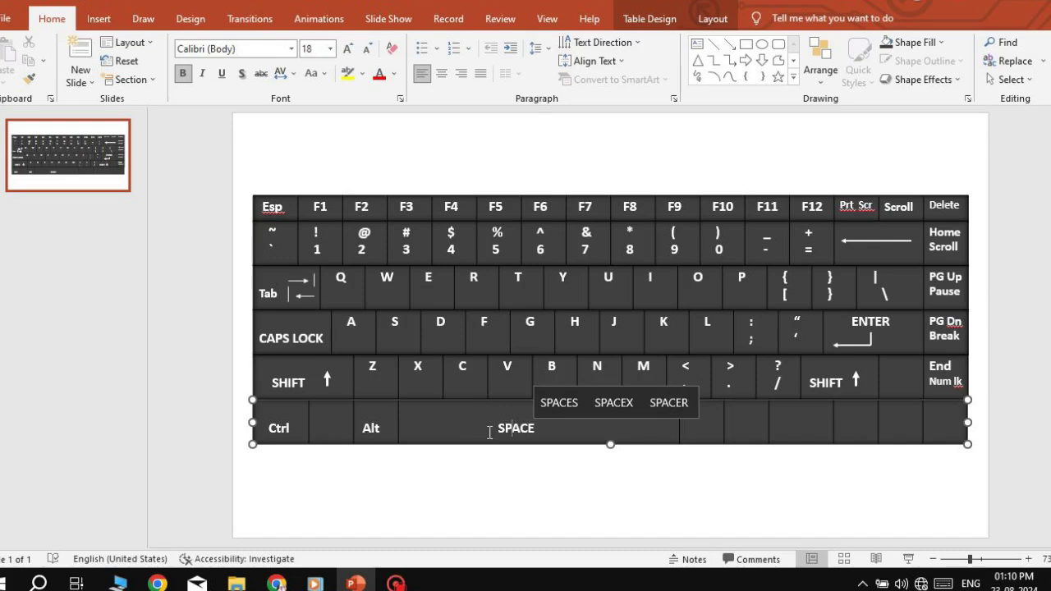
pyautogui.hotkey('ctrl', 'e')
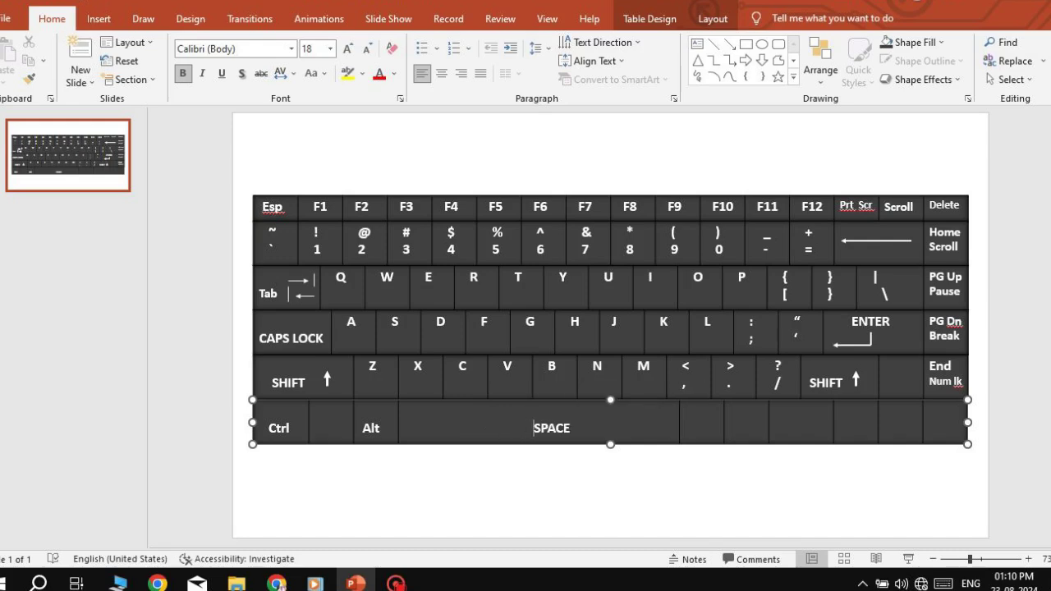
pyautogui.press('Home')
pyautogui.press('BackSpace')
pyautogui.press('BackSpace')
pyautogui.press('BackSpace')
pyautogui.press('BackSpace')
# Label the keys right of SPACE as Alt and Ctrl
pyautogui.click(699, 421)
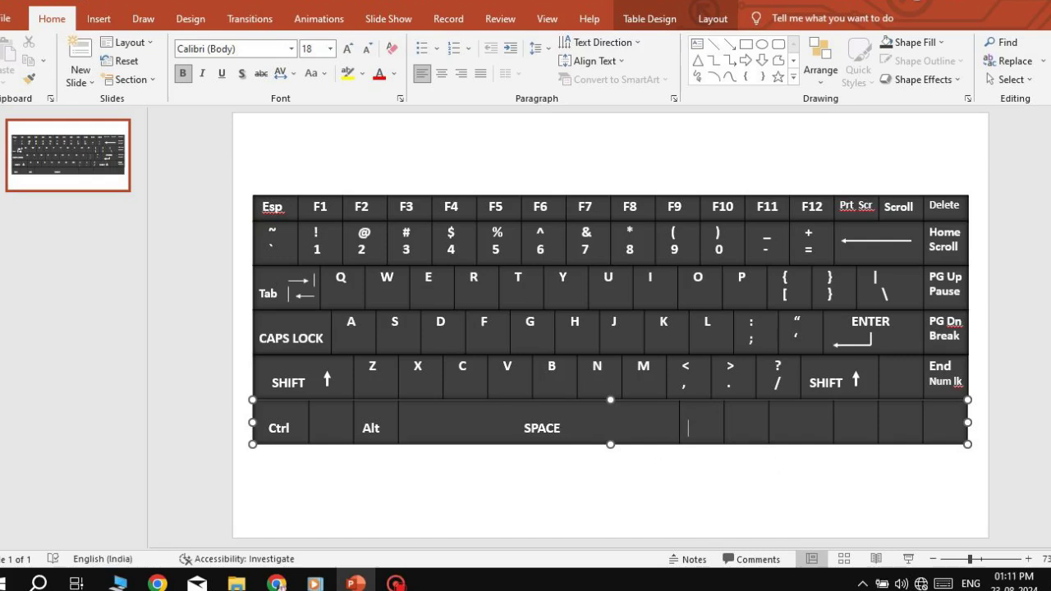
pyautogui.write('a')
pyautogui.press('BackSpace')
pyautogui.write('Alt')
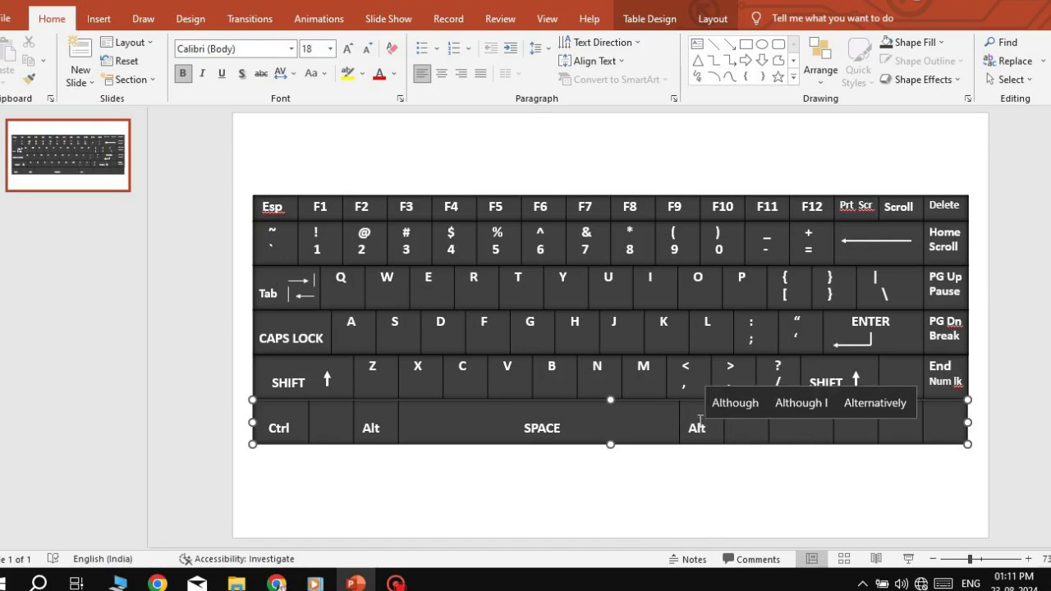
pyautogui.click(795, 438)
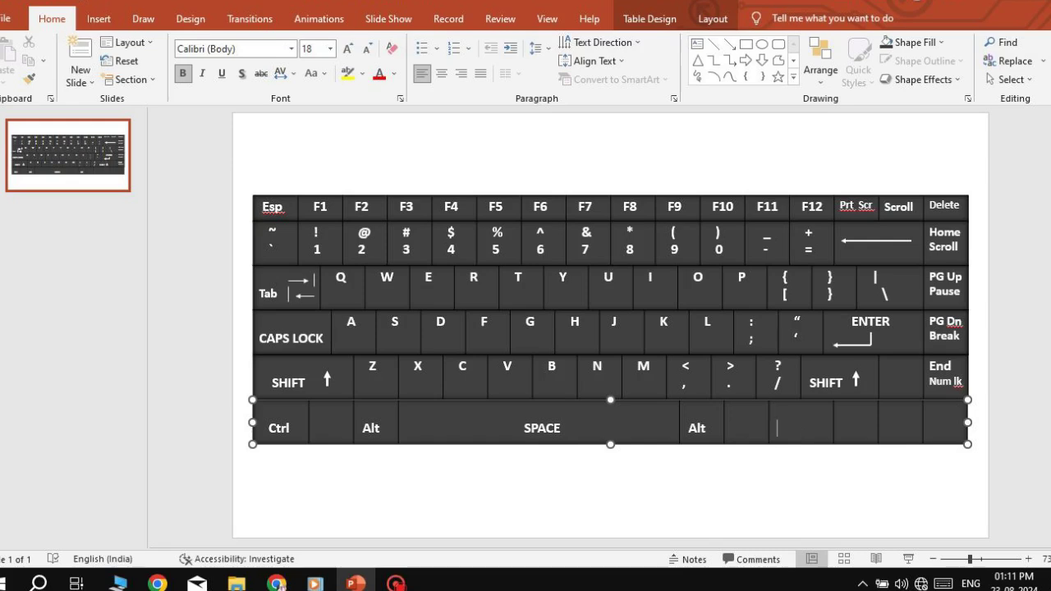
pyautogui.write('Ctrl')
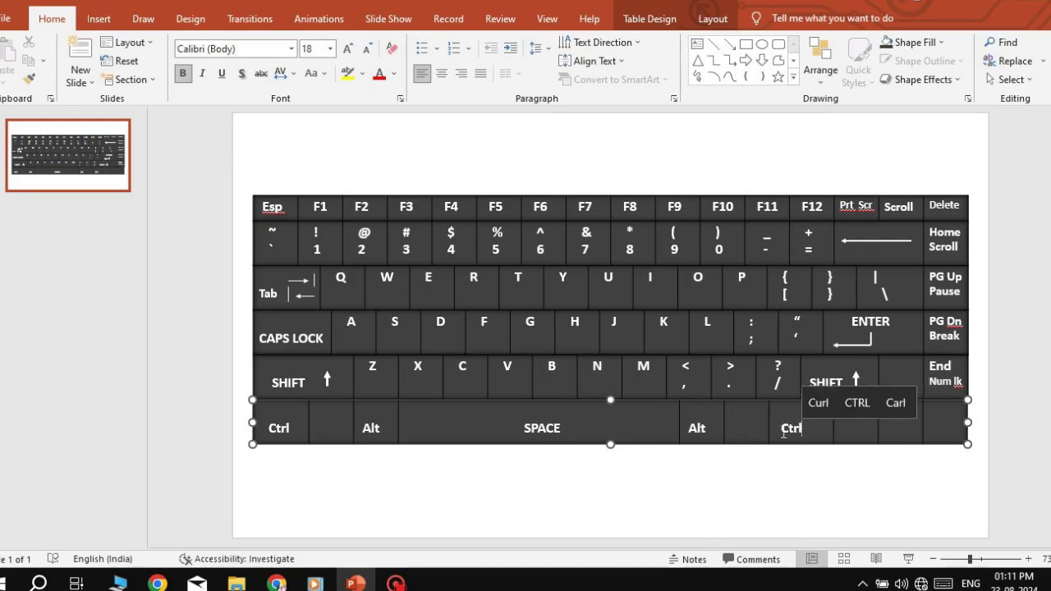
pyautogui.click(784, 490)
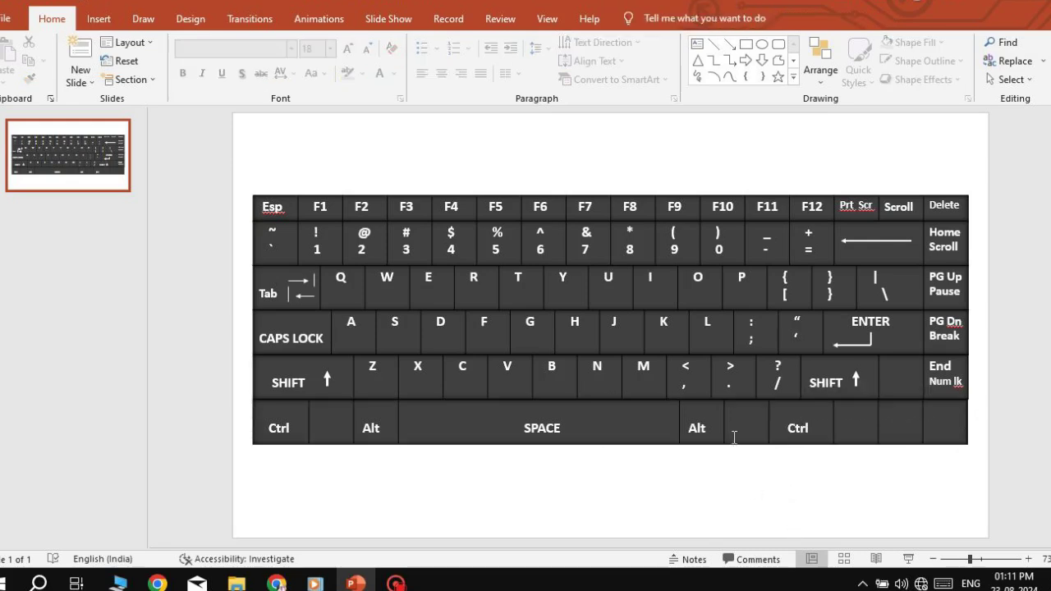
# Draw a small No Fill rectangle on the key between the right Alt and Ctrl
pyautogui.click(793, 78)
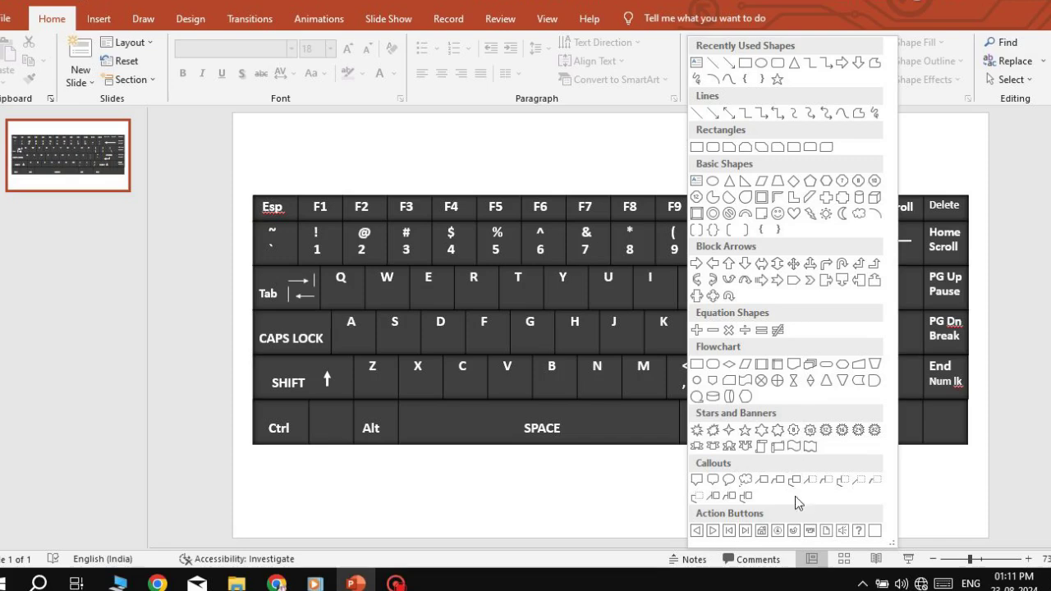
pyautogui.click(746, 66)
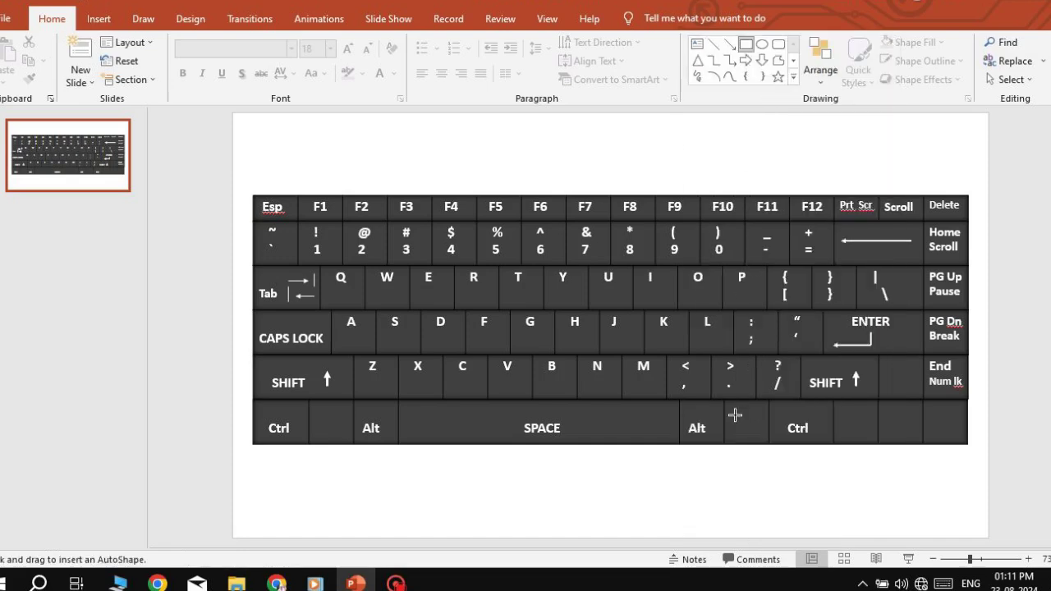
pyautogui.moveTo(737, 414)
pyautogui.mouseDown()
pyautogui.moveTo(755, 434)
pyautogui.moveTo(739, 415)
pyautogui.mouseUp()
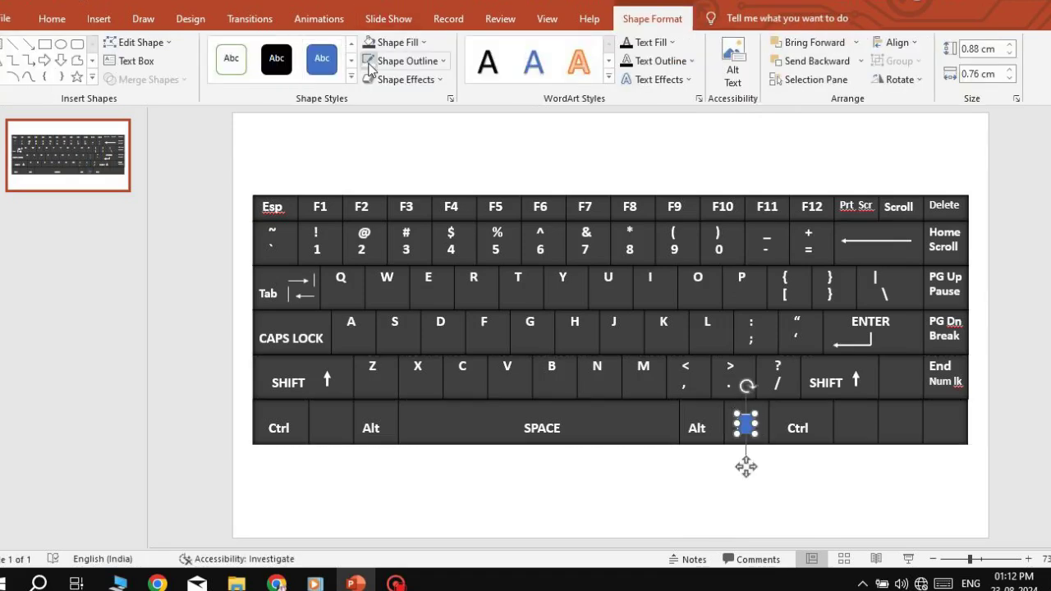
pyautogui.click(421, 43)
pyautogui.click(386, 181)
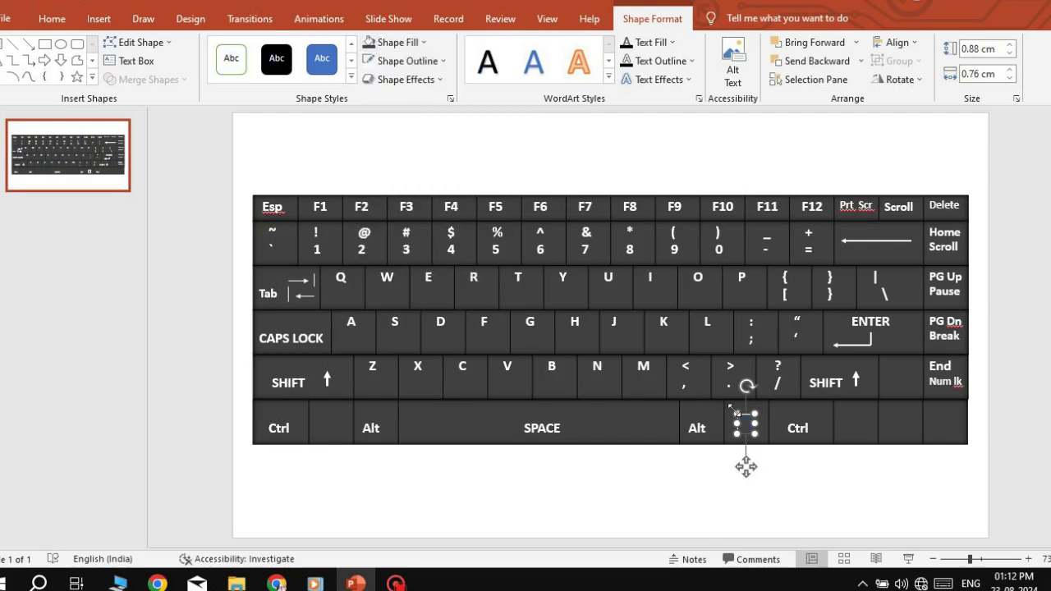
pyautogui.moveTo(735, 410)
pyautogui.mouseDown()
pyautogui.moveTo(752, 441)
pyautogui.moveTo(744, 435)
pyautogui.mouseUp()
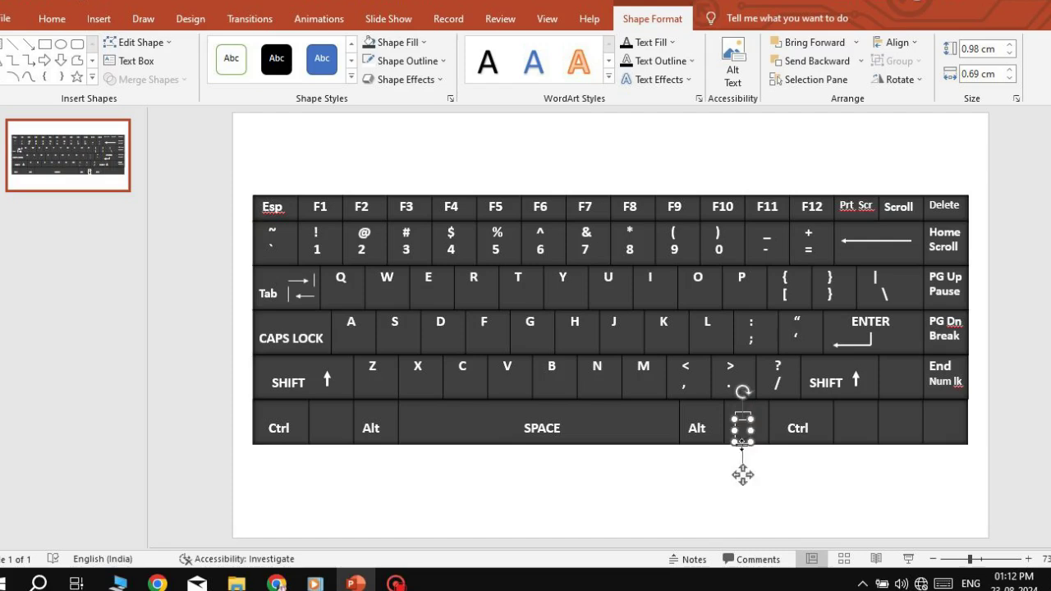
pyautogui.moveTo(742, 474); pyautogui.dragTo(743, 423)
pyautogui.click(781, 480)
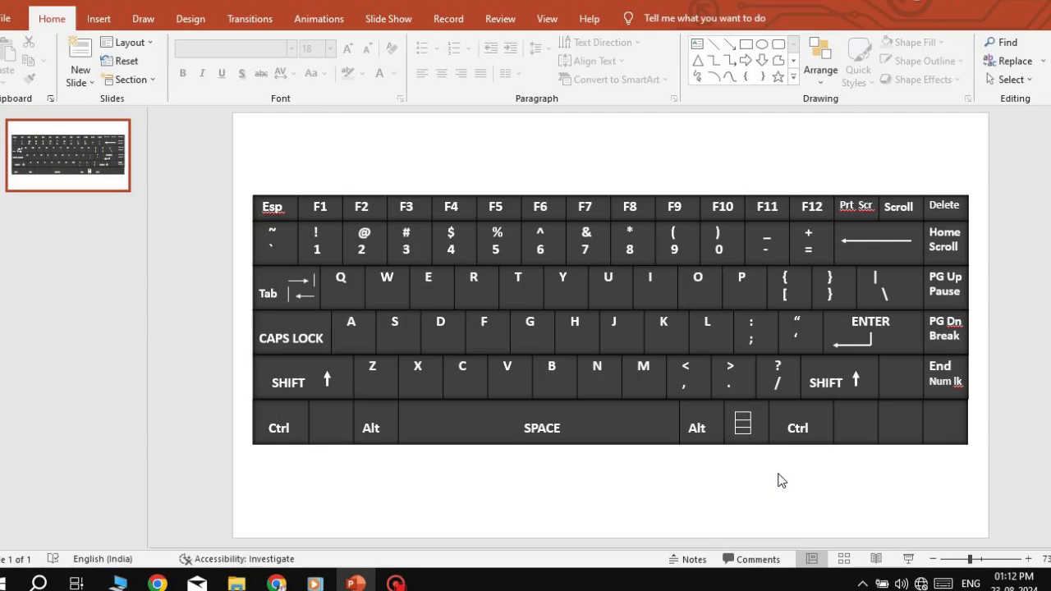
# Add a tilted, resized down arrow inside the rectangle and fill it black
pyautogui.click(762, 60)
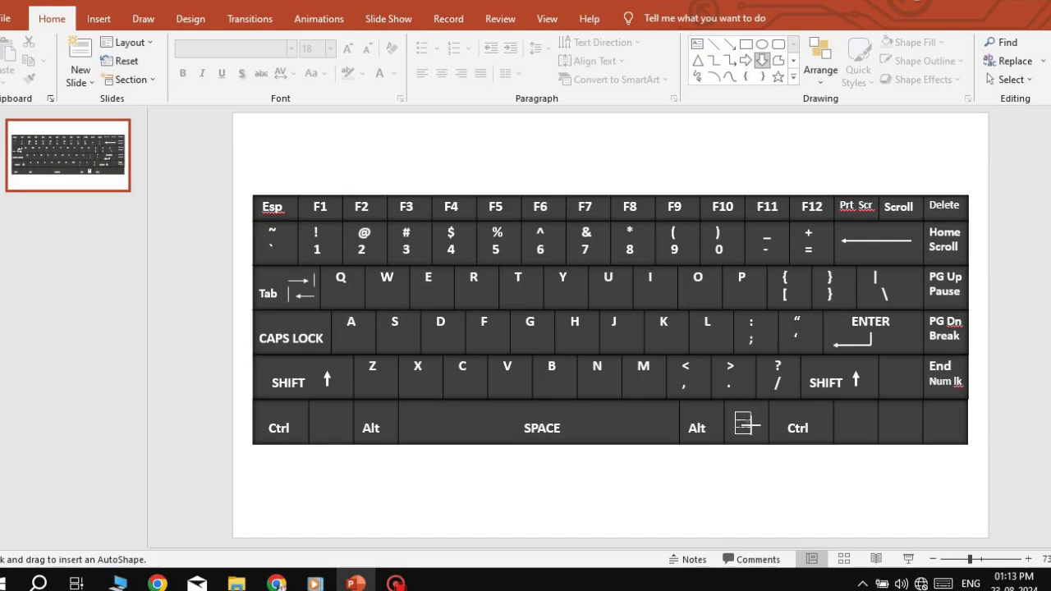
pyautogui.moveTo(750, 437); pyautogui.dragTo(769, 461)
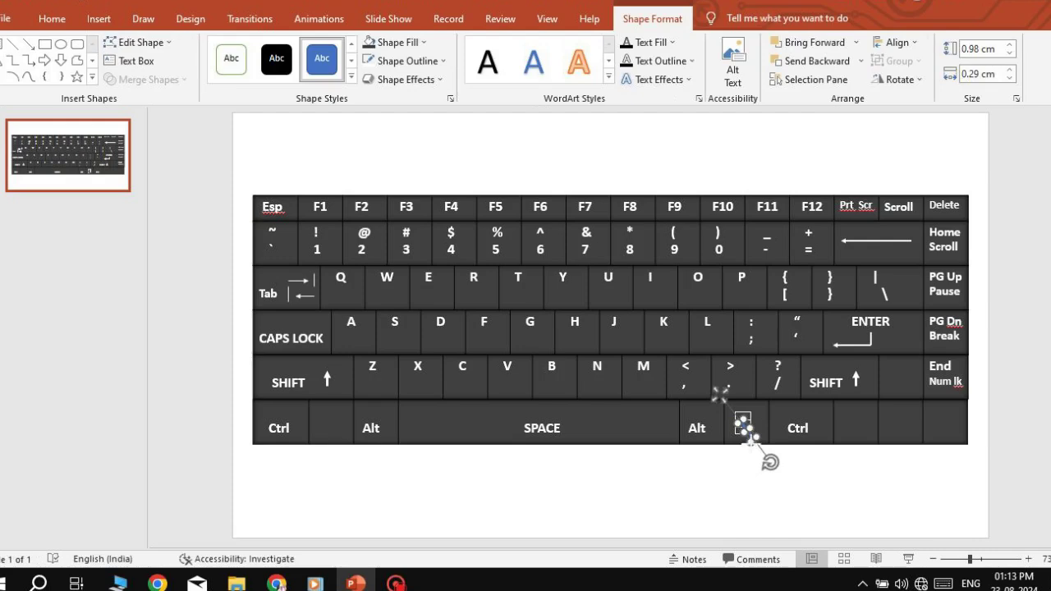
pyautogui.moveTo(719, 396); pyautogui.dragTo(740, 428)
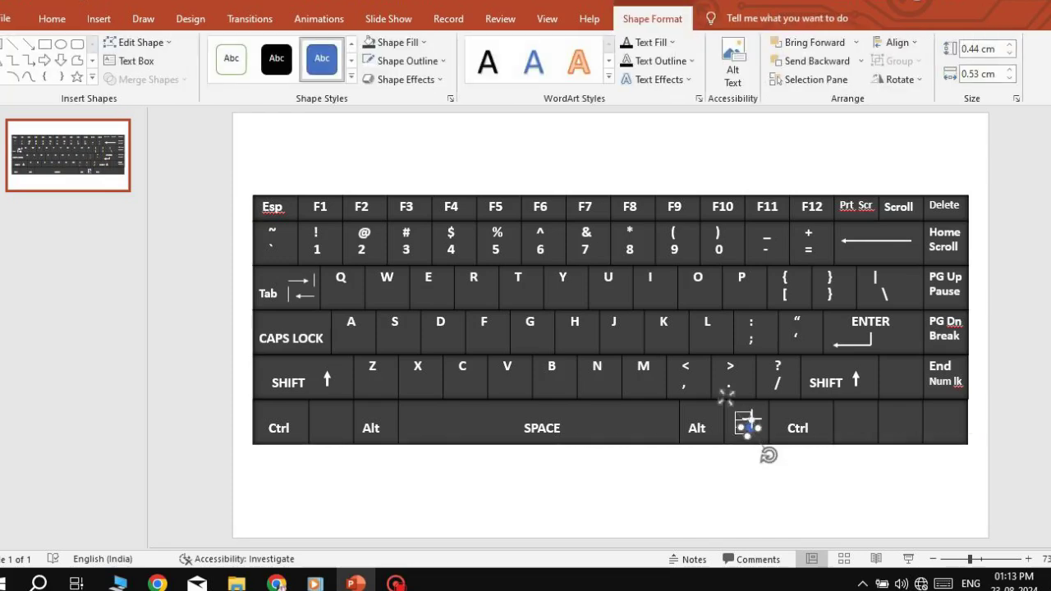
pyautogui.moveTo(749, 418); pyautogui.dragTo(755, 423)
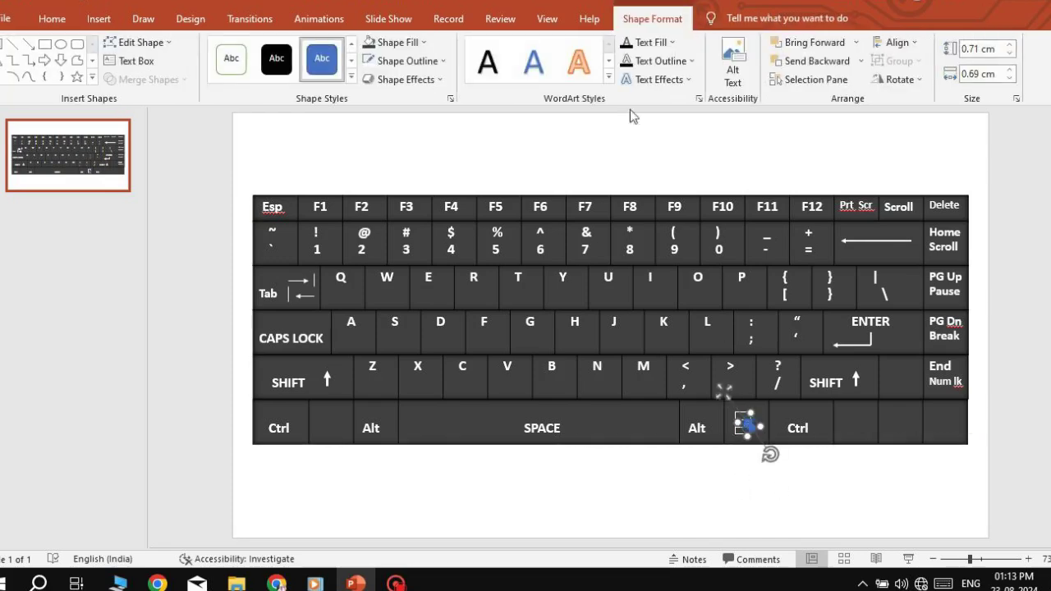
pyautogui.click(427, 51)
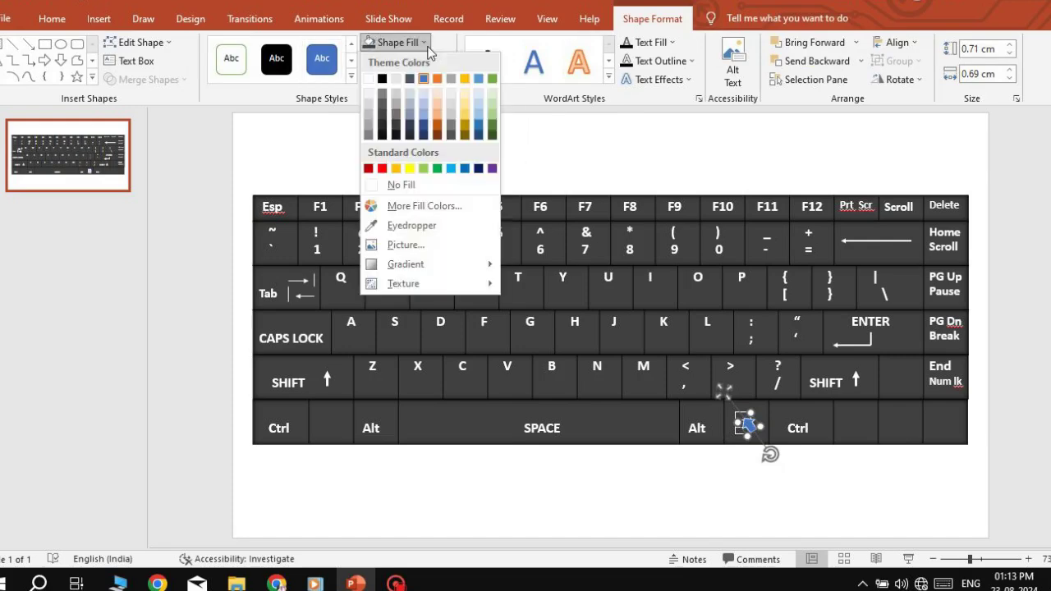
pyautogui.click(382, 79)
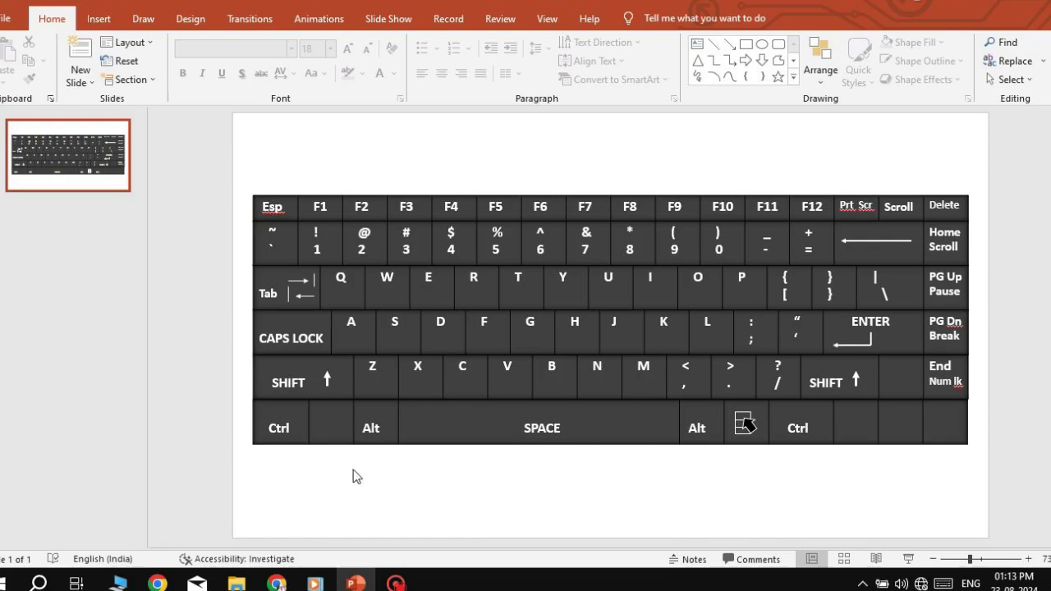
# Draw a small filled square on the key between Ctrl and Alt with a black outline
pyautogui.click(745, 45)
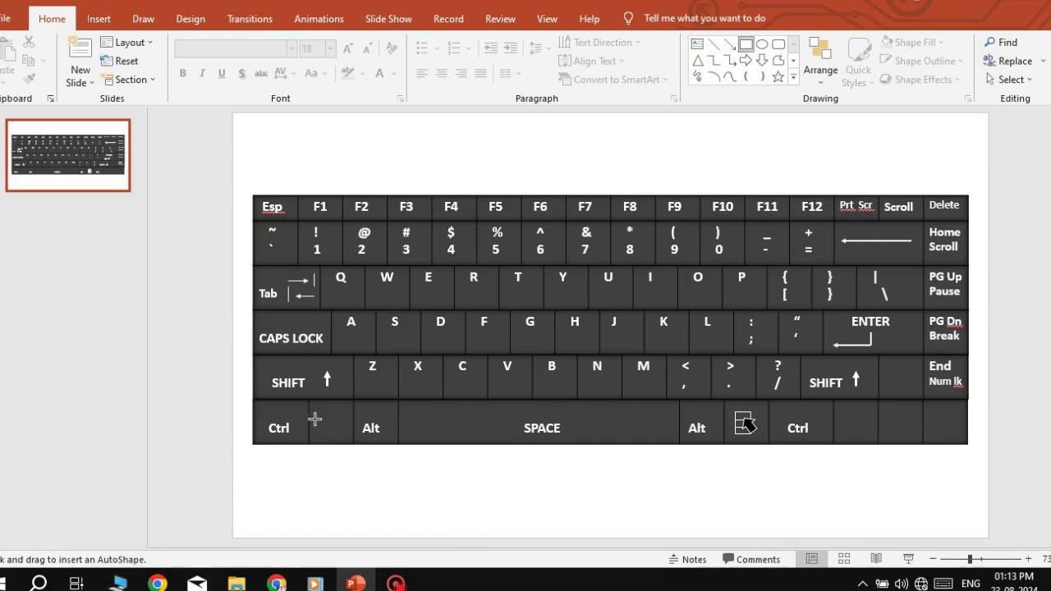
pyautogui.moveTo(320, 413); pyautogui.dragTo(344, 436)
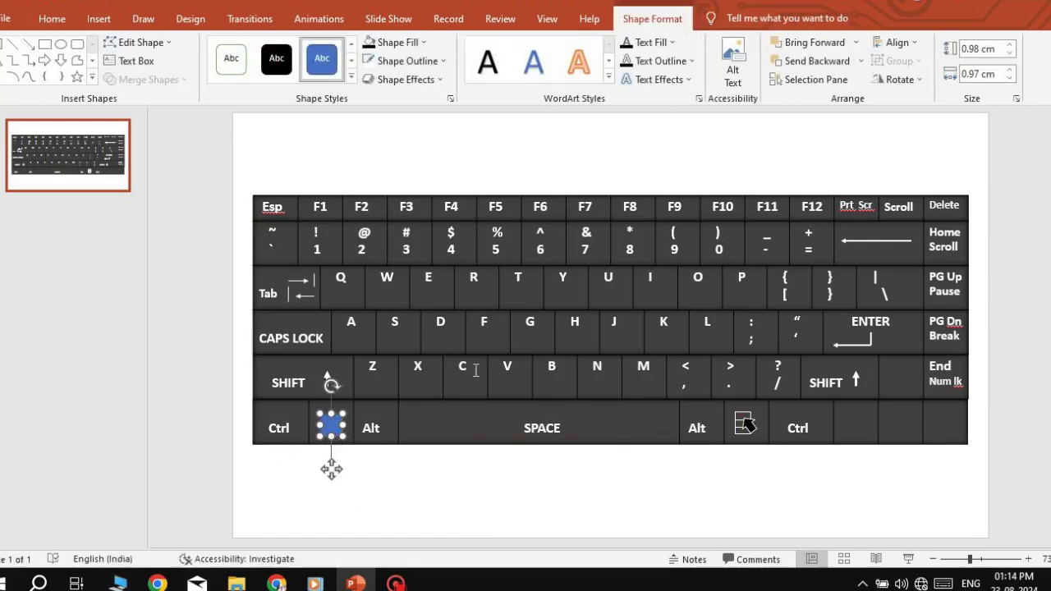
pyautogui.click(368, 42)
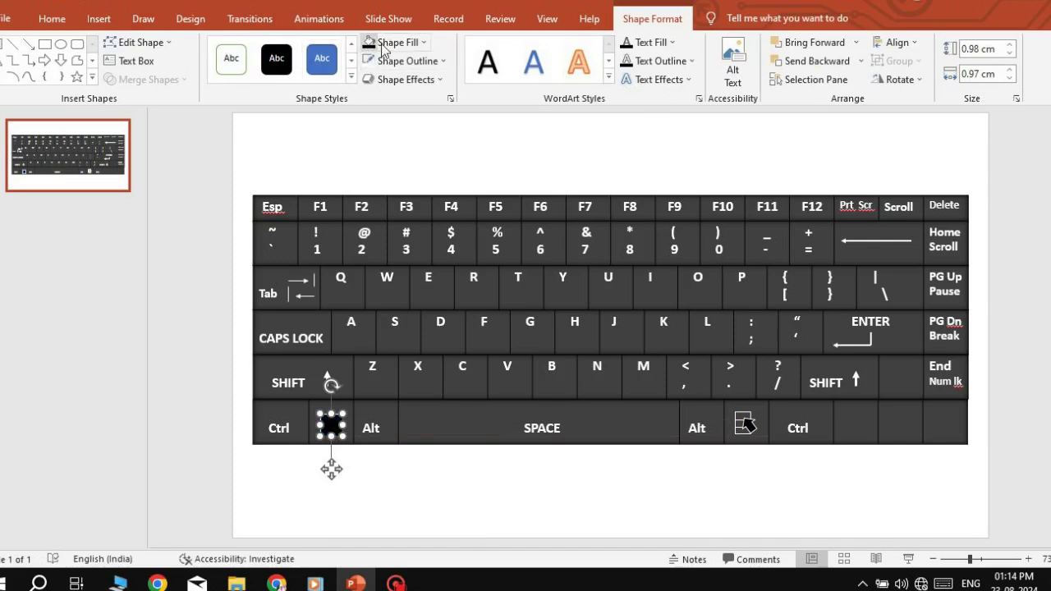
pyautogui.click(399, 42)
pyautogui.click(379, 89)
pyautogui.click(399, 462)
pyautogui.click(329, 424)
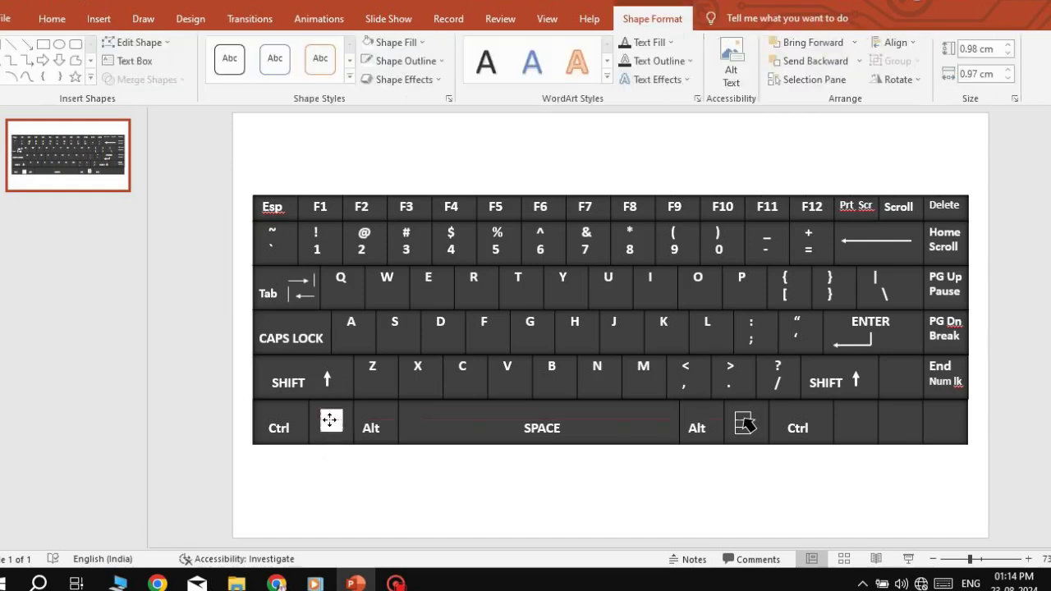
pyautogui.click(330, 424)
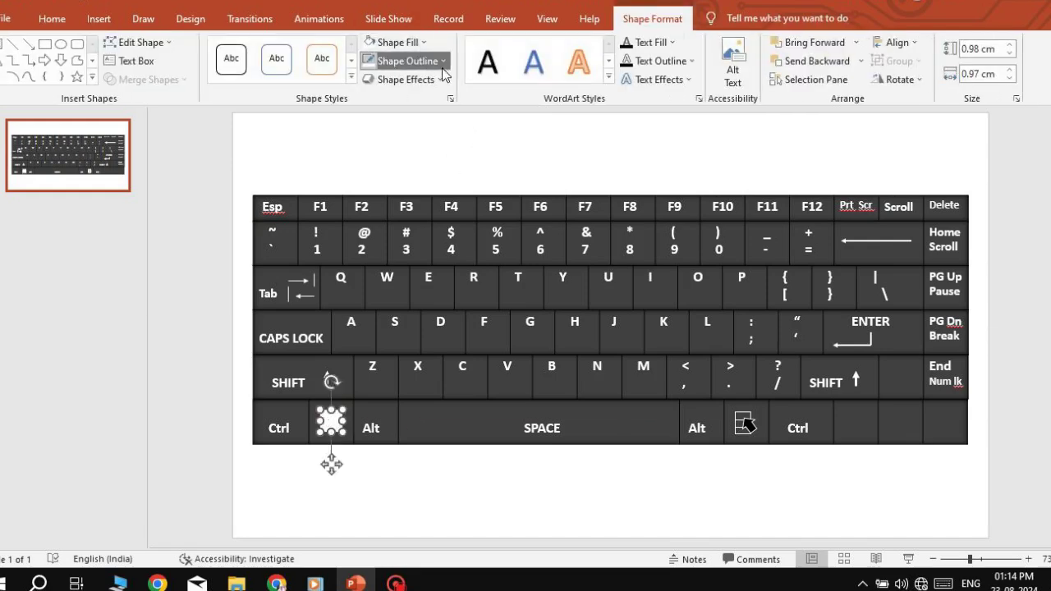
pyautogui.click(408, 61)
pyautogui.click(385, 94)
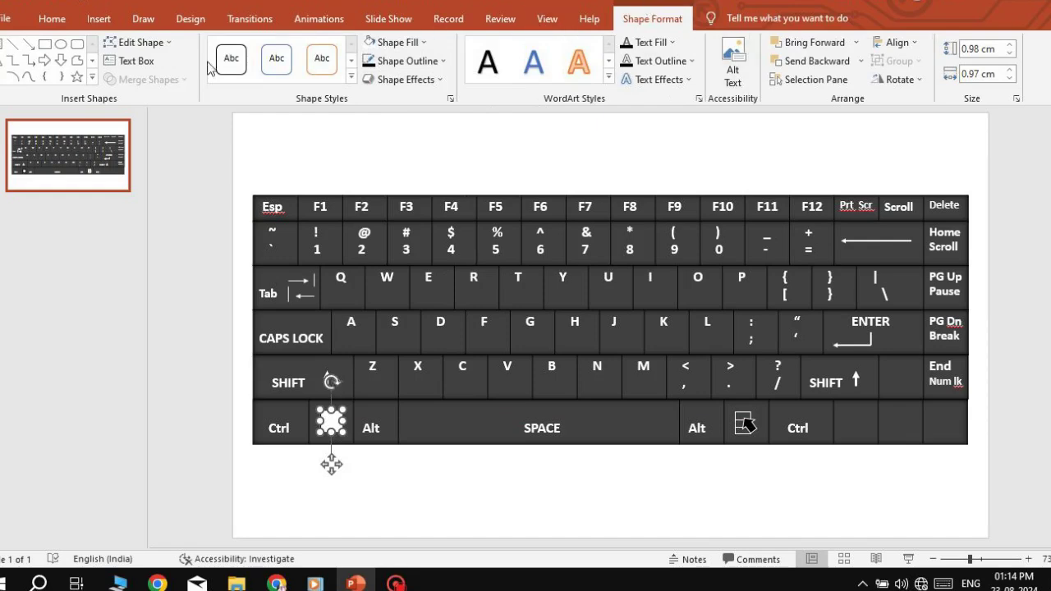
# Draw vertical and horizontal lines crossing the square to split it into four panes
pyautogui.click(12, 44)
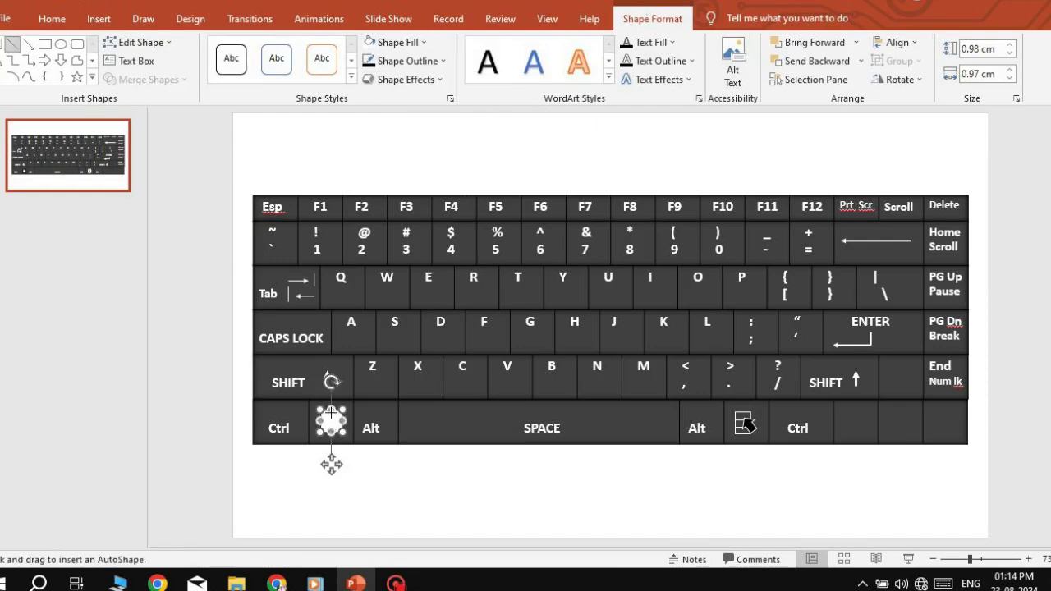
pyautogui.moveTo(331, 410); pyautogui.dragTo(331, 432)
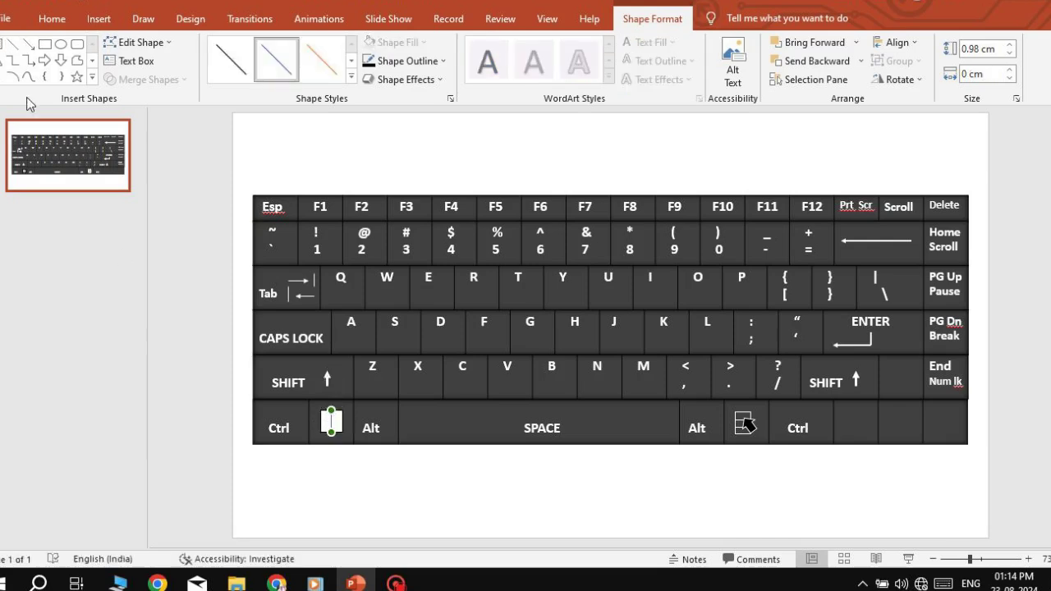
pyautogui.click(12, 44)
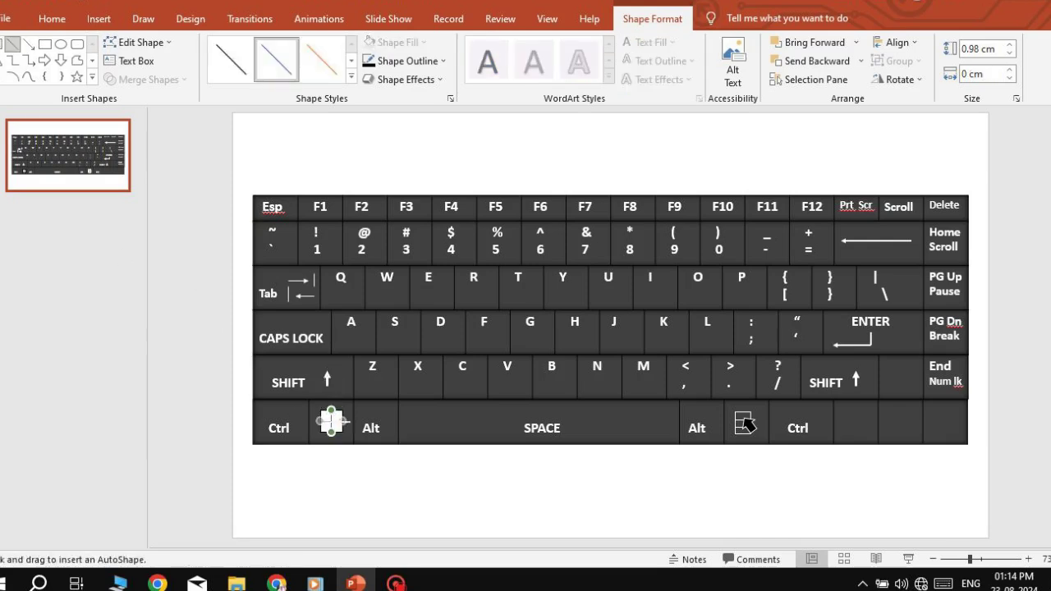
pyautogui.moveTo(321, 421); pyautogui.dragTo(343, 421)
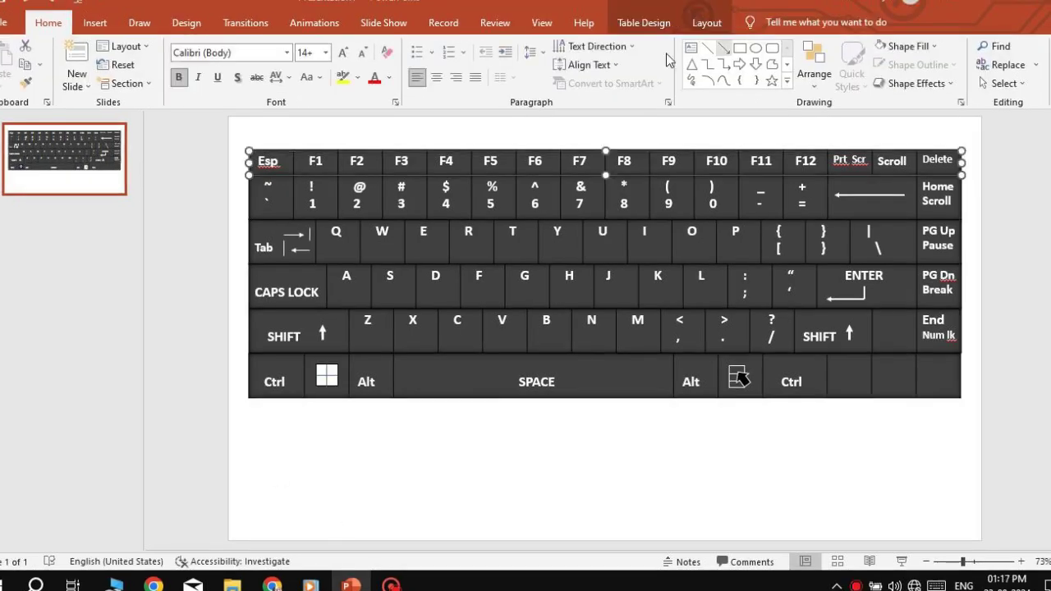
# Apply the first cell bevel style to the function-key and number rows
pyautogui.click(639, 25)
pyautogui.click(626, 83)
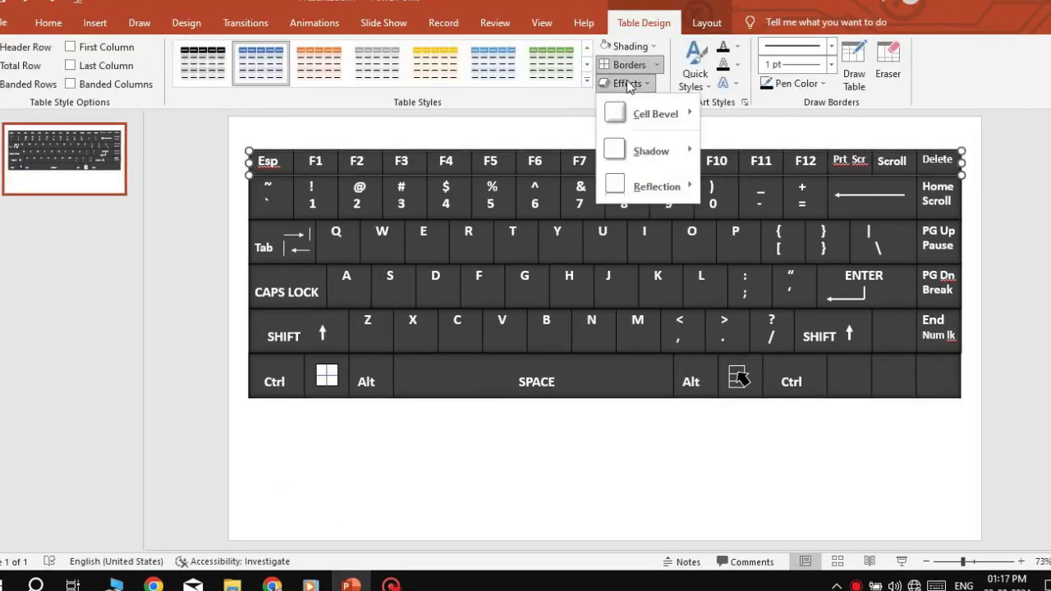
pyautogui.moveTo(655, 114)
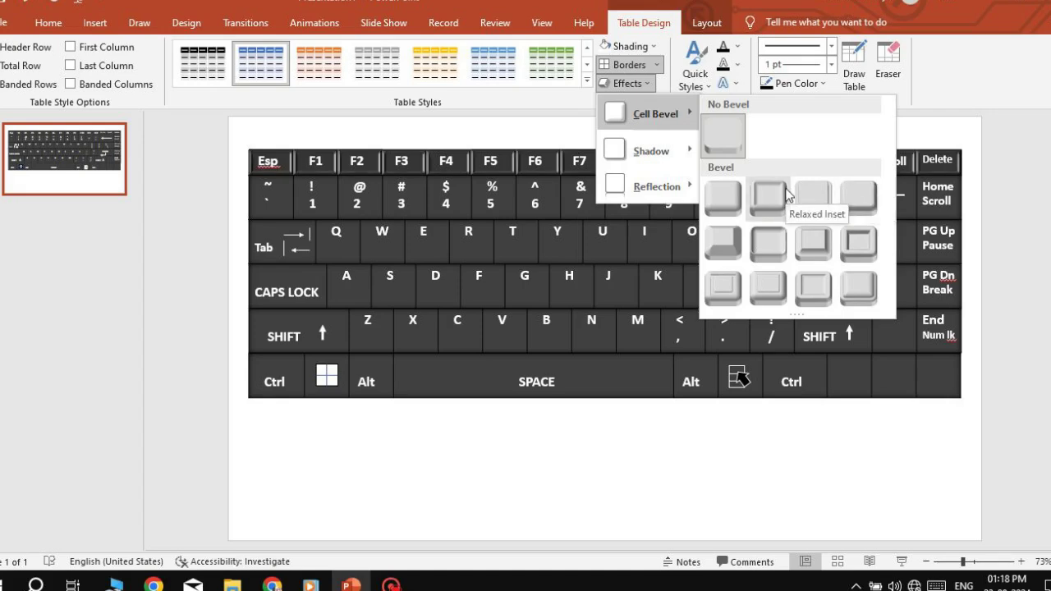
pyautogui.click(723, 197)
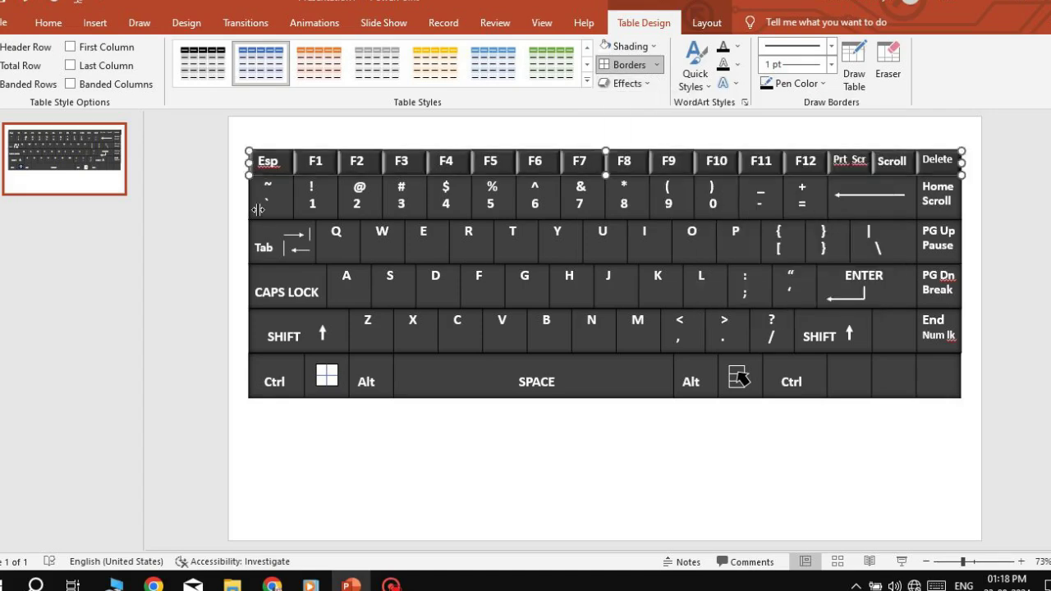
pyautogui.click(255, 205)
pyautogui.click(622, 83)
pyautogui.click(734, 200)
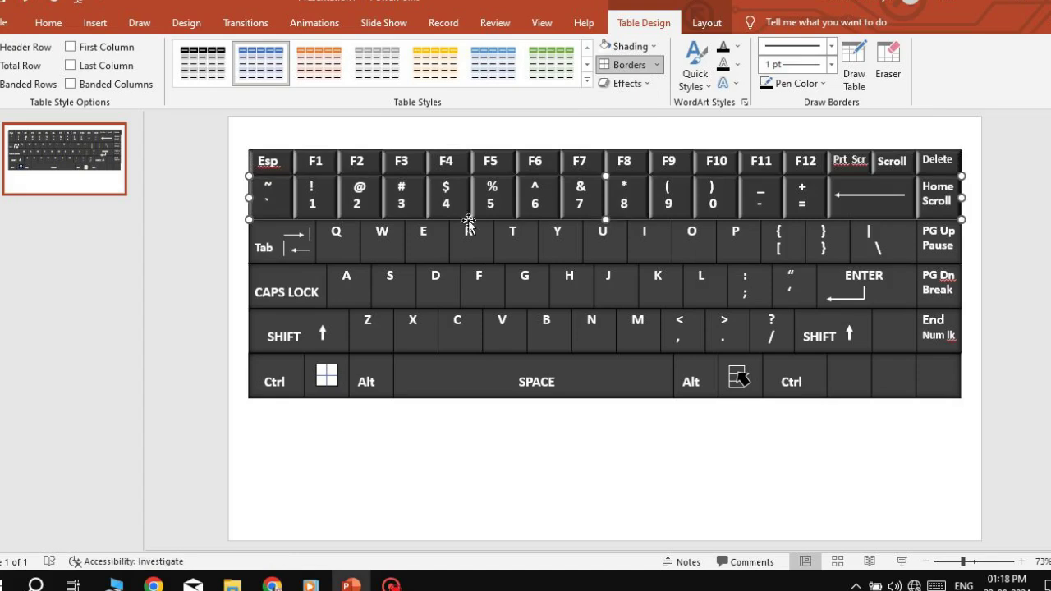
pyautogui.click(268, 234)
# Give the Tab and CAPS LOCK rows the same cell bevel
pyautogui.click(268, 234)
pyautogui.click(622, 83)
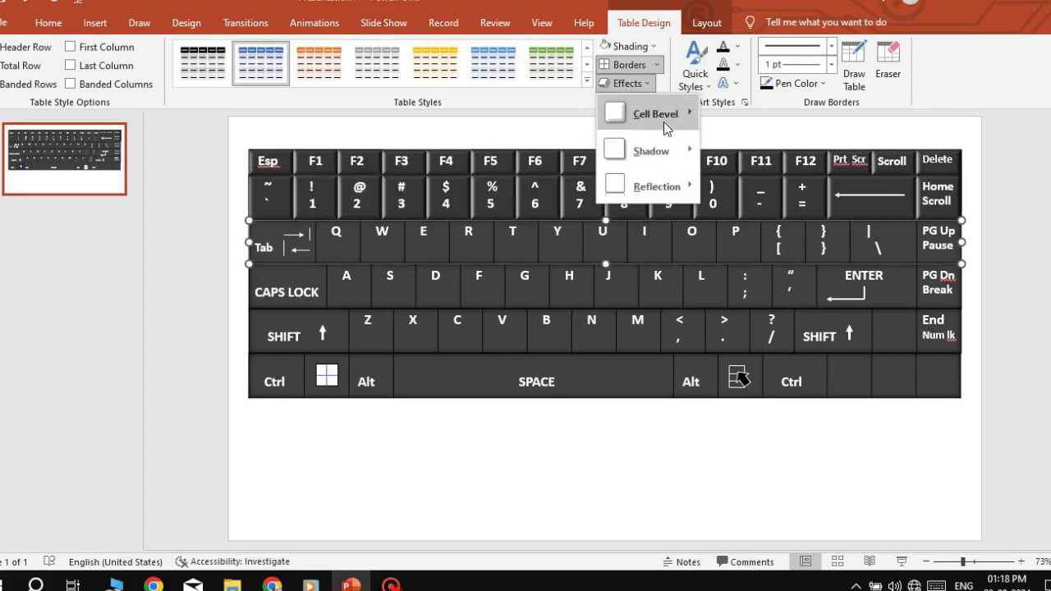
pyautogui.click(476, 272)
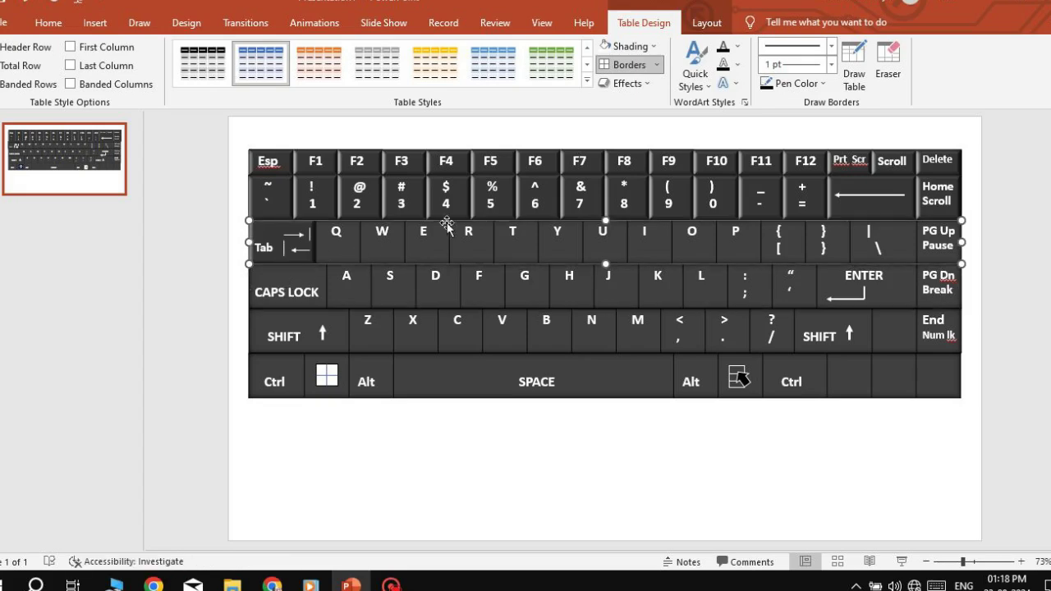
pyautogui.click(624, 83)
pyautogui.moveTo(657, 114)
pyautogui.click(729, 211)
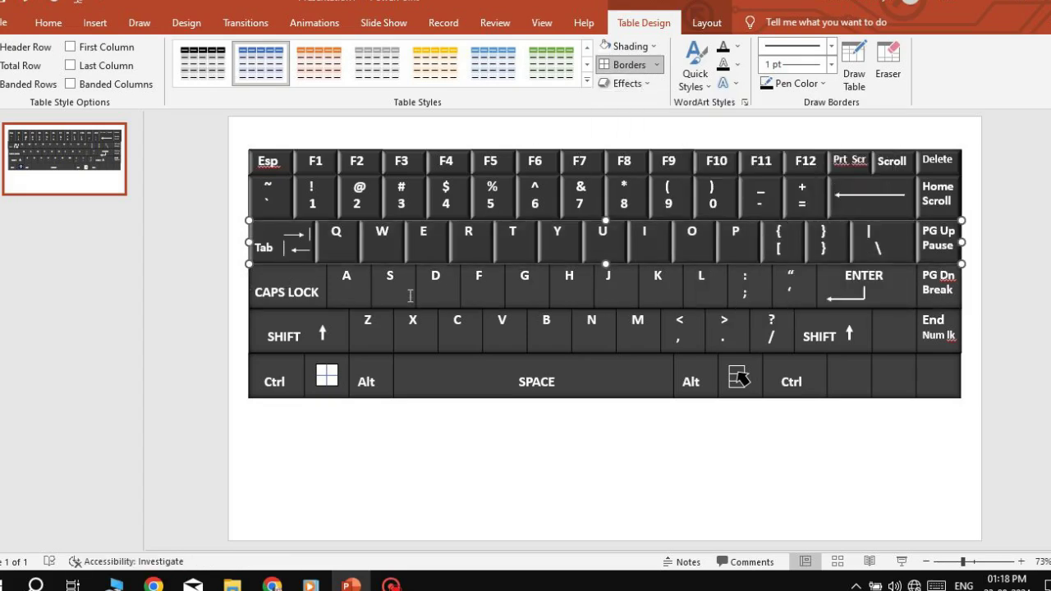
pyautogui.click(369, 292)
pyautogui.click(624, 83)
pyautogui.click(728, 194)
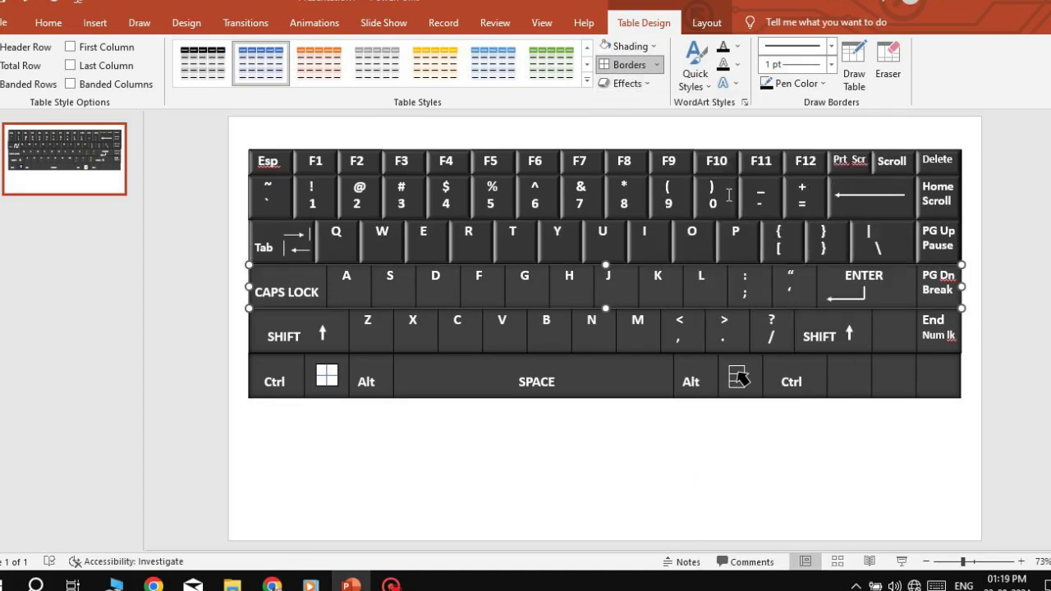
# Bevel the SHIFT row and the bottom Ctrl/SPACE row with the first style
pyautogui.click(345, 320)
pyautogui.click(645, 84)
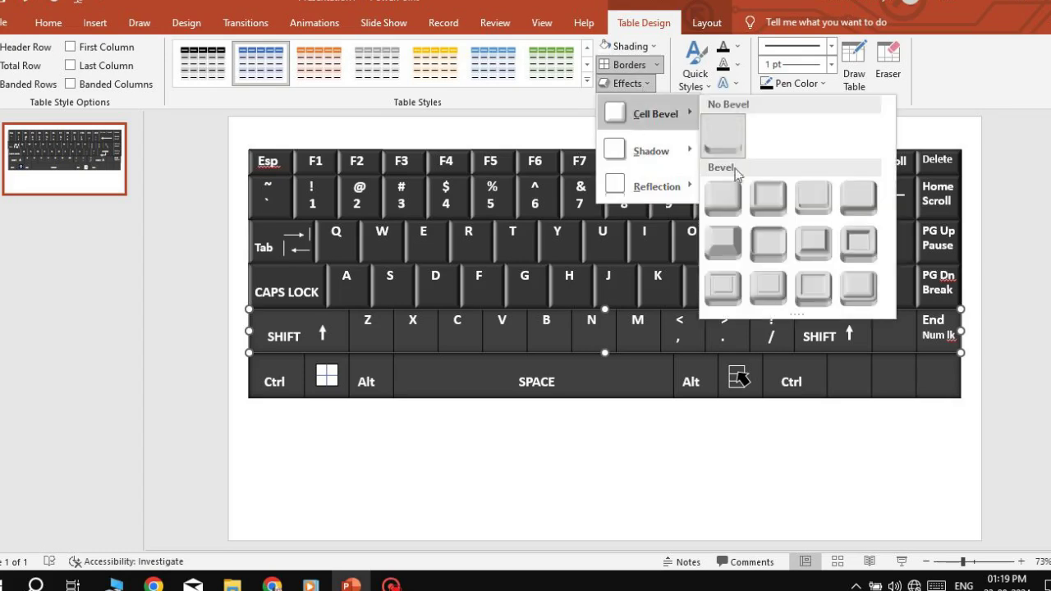
pyautogui.click(724, 200)
pyautogui.click(346, 371)
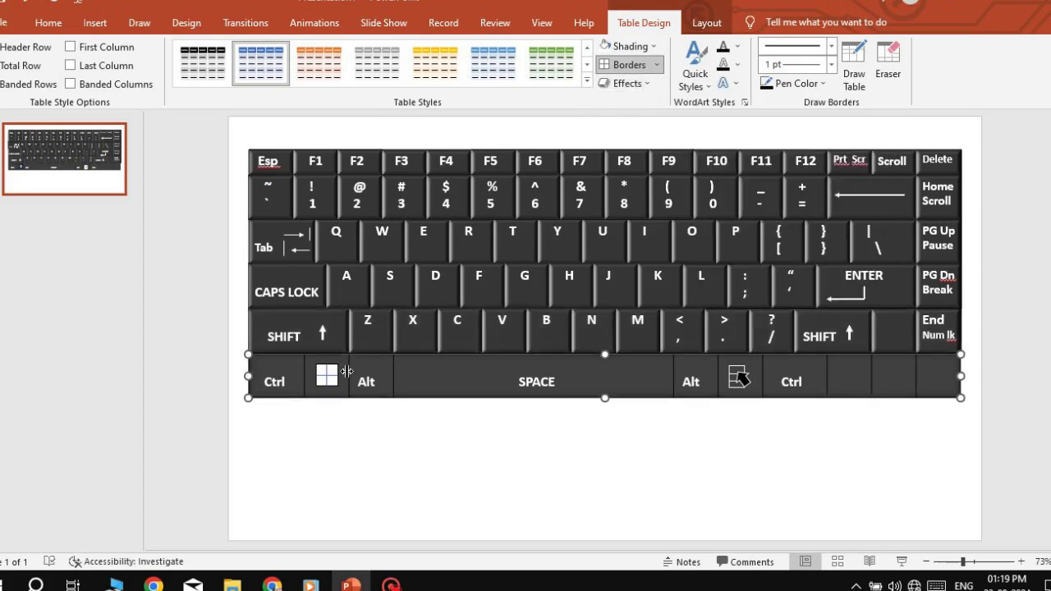
pyautogui.click(645, 84)
pyautogui.moveTo(667, 113)
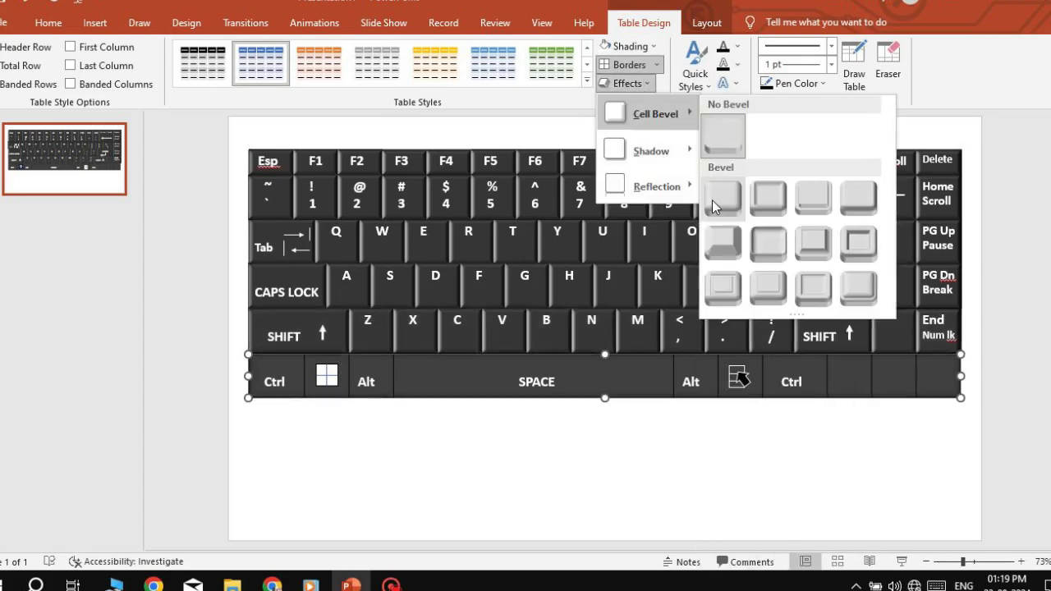
pyautogui.click(712, 199)
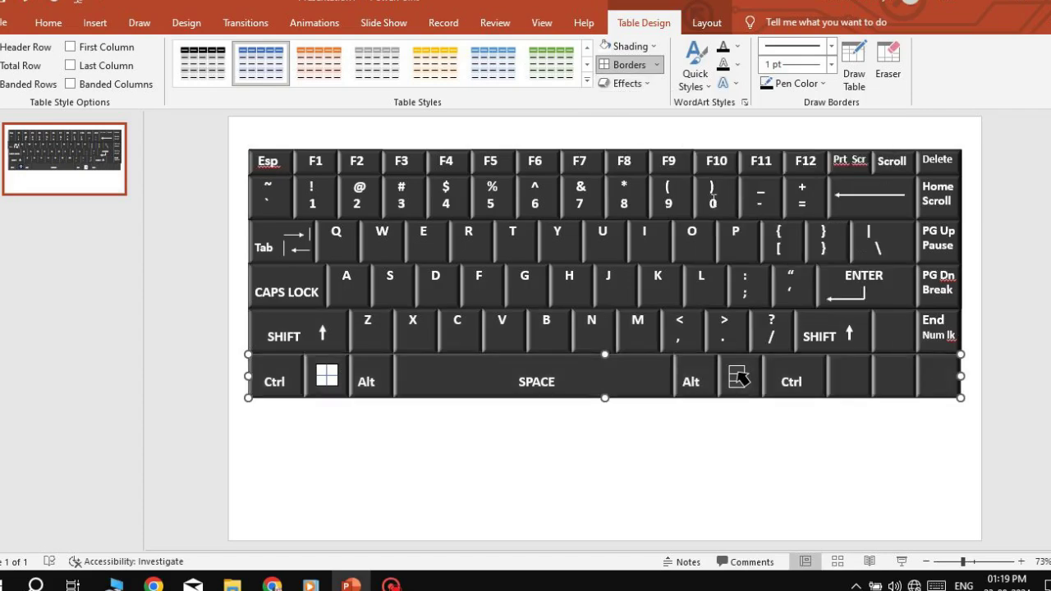
pyautogui.keyDown('shift'); pyautogui.click(262, 322); pyautogui.keyUp('shift')
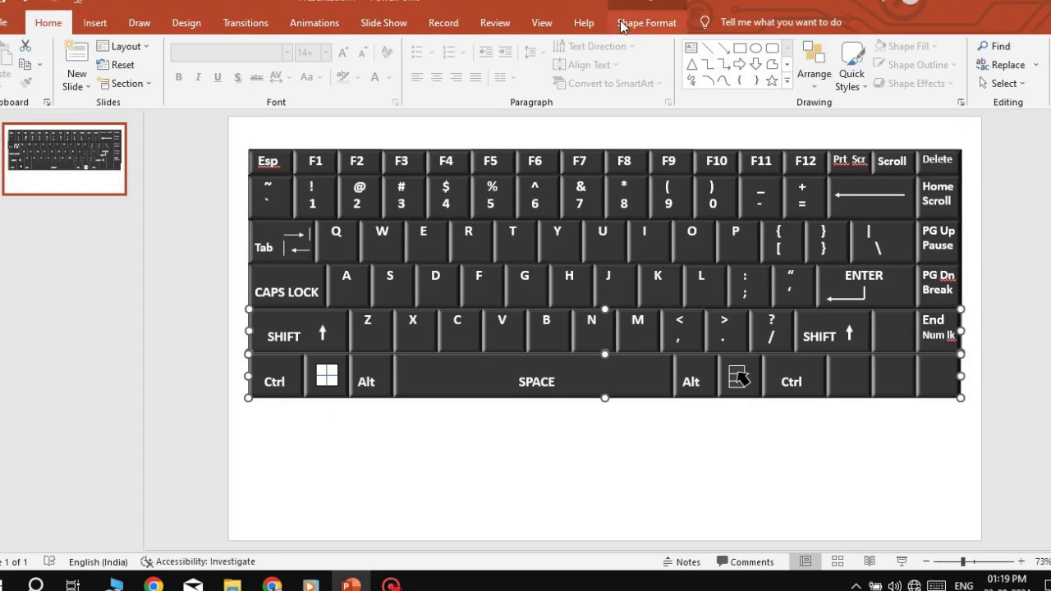
pyautogui.click(649, 23)
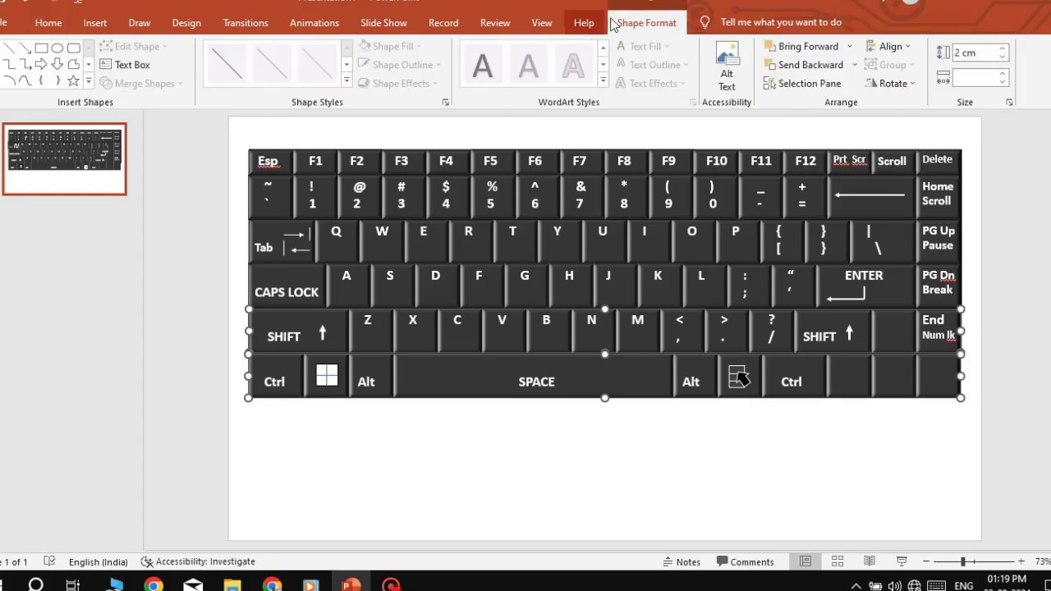
# Draw a small white-outlined down arrow on the bottom-right key, 0.69 cm tall
pyautogui.click(237, 265)
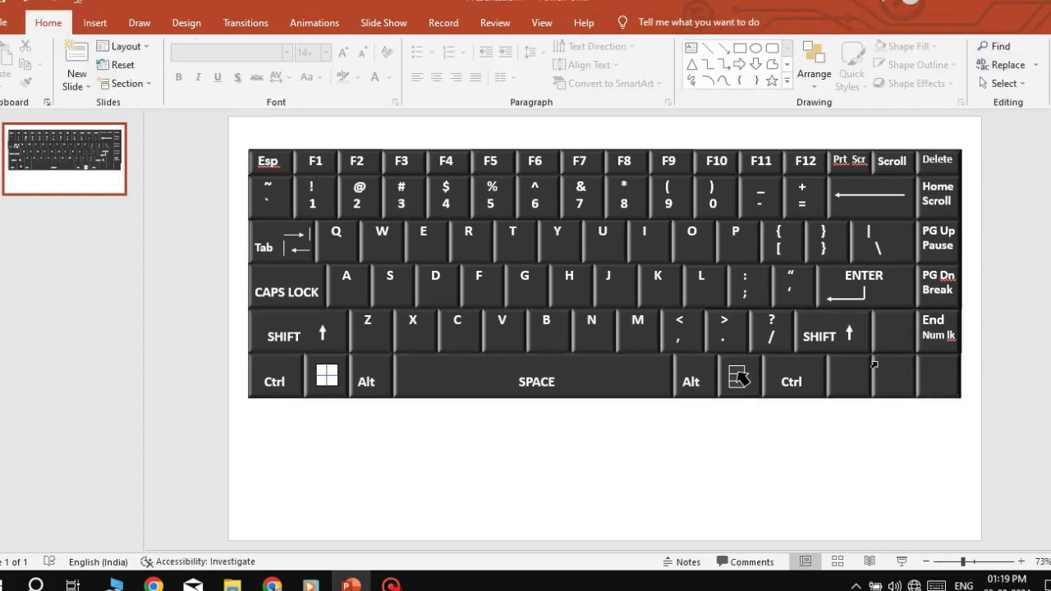
pyautogui.click(756, 64)
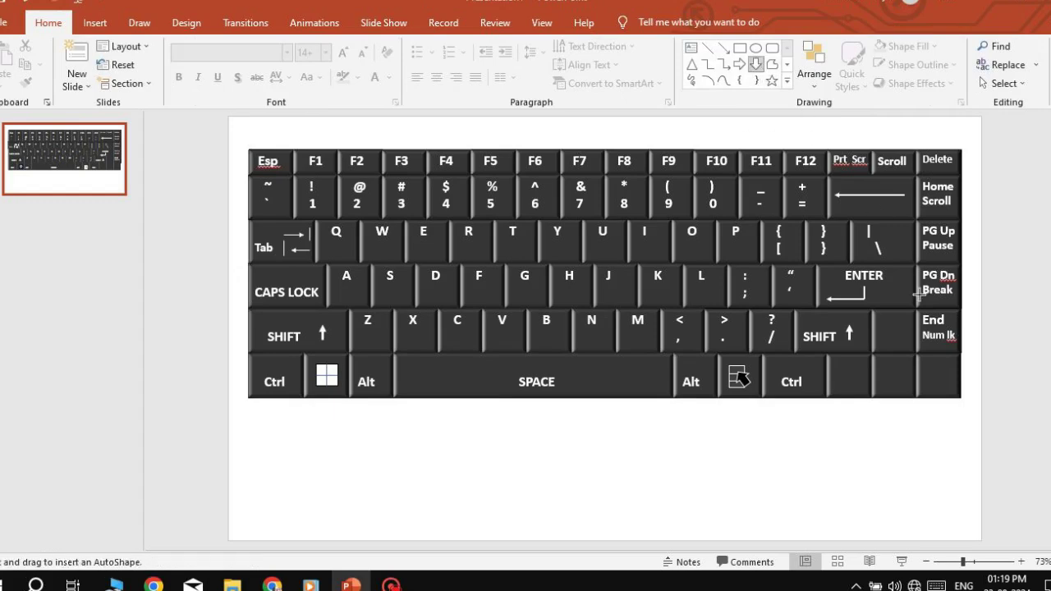
pyautogui.moveTo(892, 367)
pyautogui.mouseDown()
pyautogui.moveTo(918, 384)
pyautogui.moveTo(908, 389)
pyautogui.mouseUp()
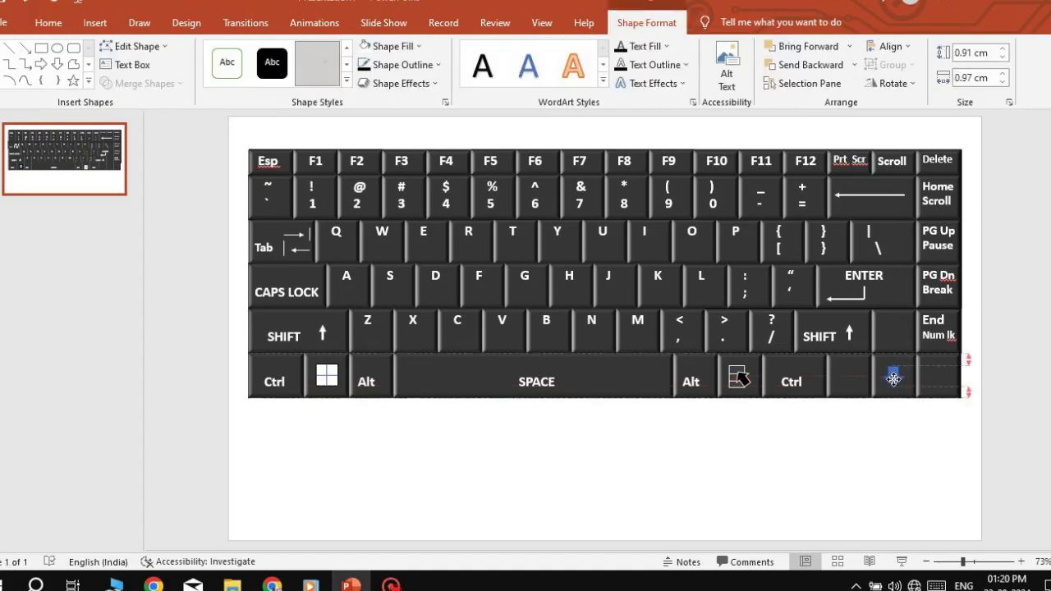
pyautogui.click(437, 65)
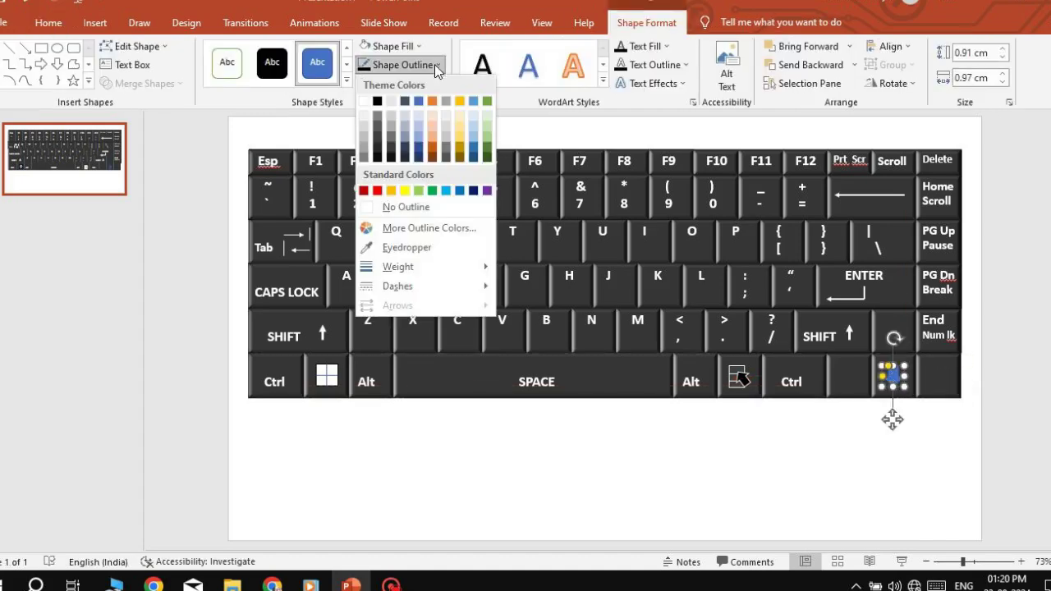
pyautogui.click(365, 101)
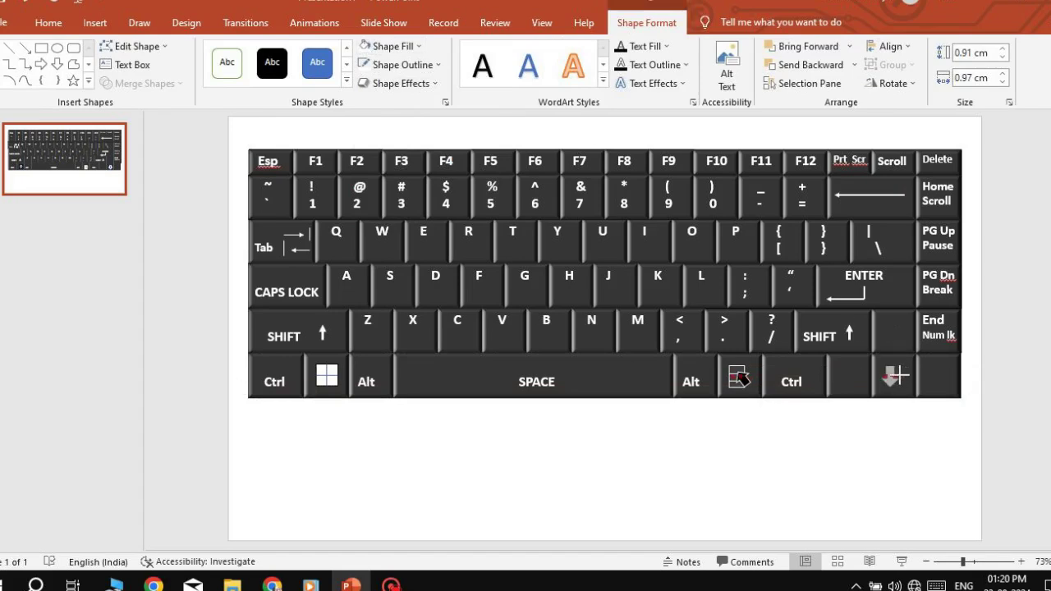
pyautogui.moveTo(895, 376); pyautogui.dragTo(900, 387)
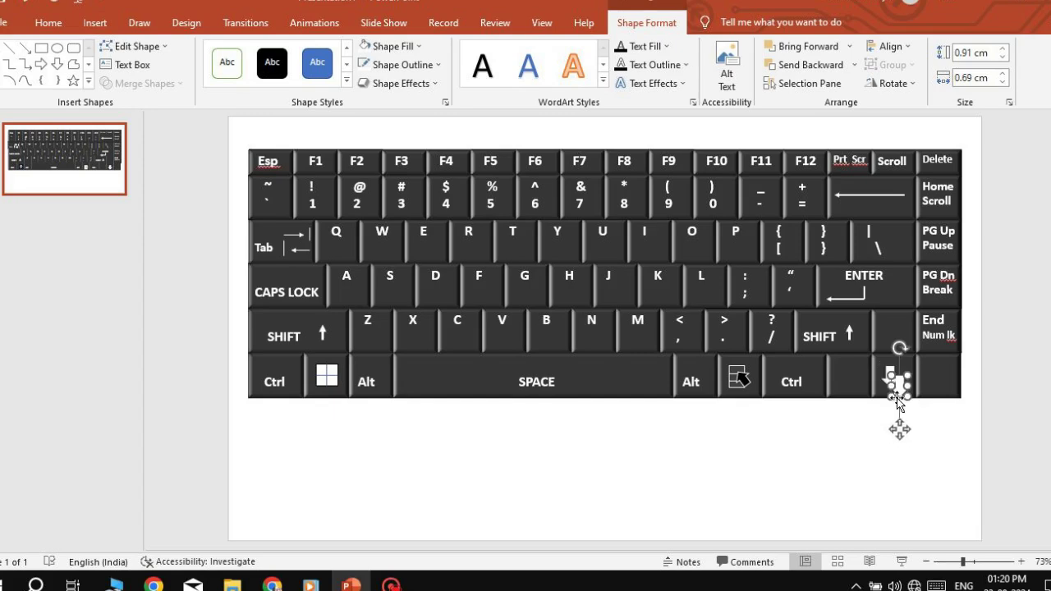
# Duplicate the arrow and flip the copy on the key above to point up
pyautogui.moveTo(891, 376); pyautogui.dragTo(896, 331)
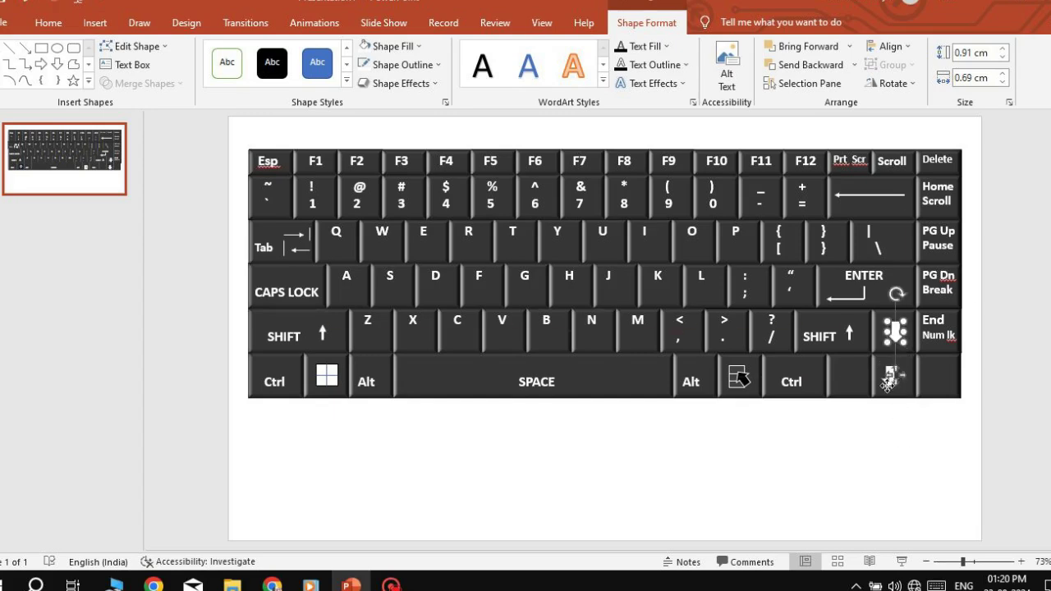
pyautogui.click(884, 369)
pyautogui.hotkey('ctrl', 'v')
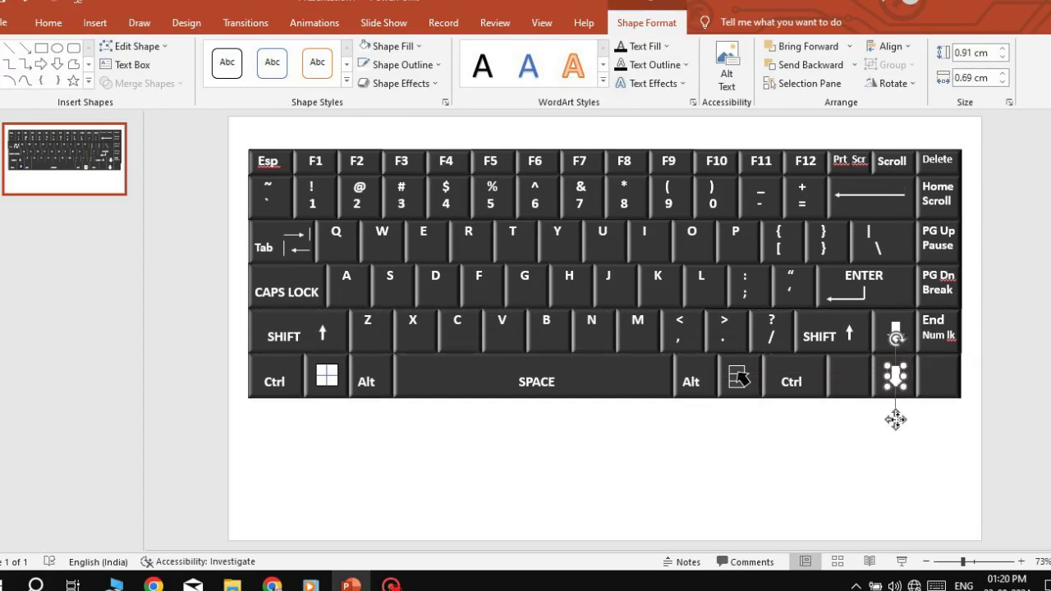
pyautogui.click(894, 330)
pyautogui.moveTo(894, 291)
pyautogui.mouseDown()
pyautogui.moveTo(893, 384)
pyautogui.moveTo(895, 367)
pyautogui.mouseUp()
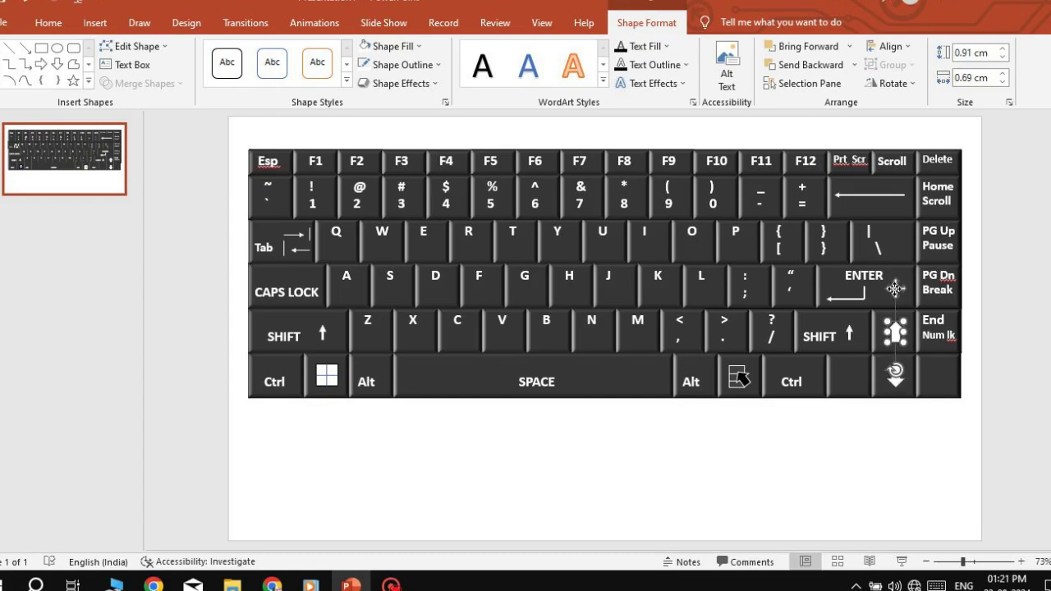
pyautogui.press('Escape')
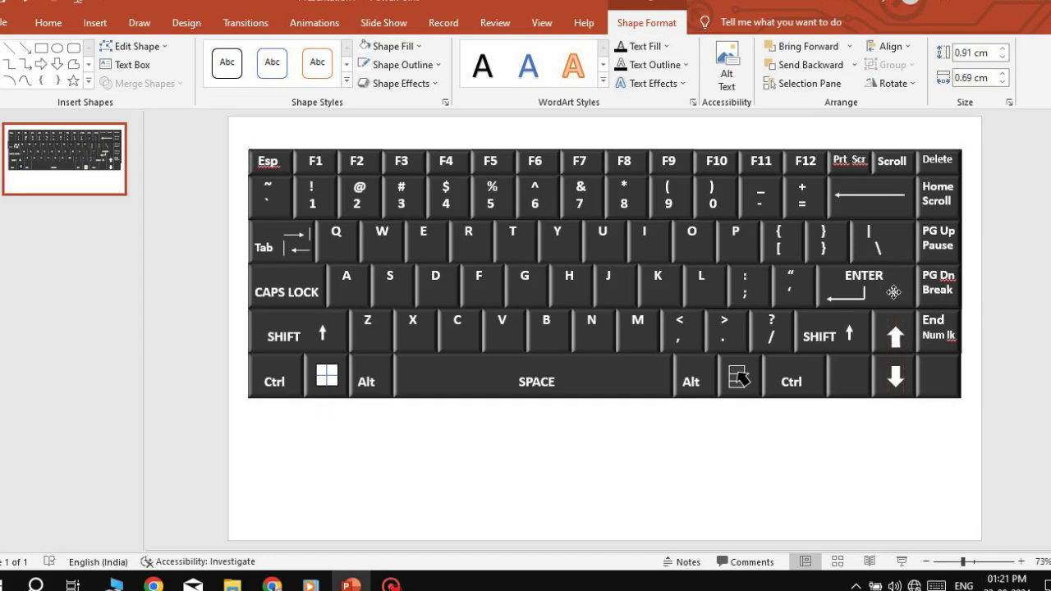
# Copy the down arrow onto the key beside Ctrl, rotate it left, and add a right arrow
pyautogui.click(920, 455)
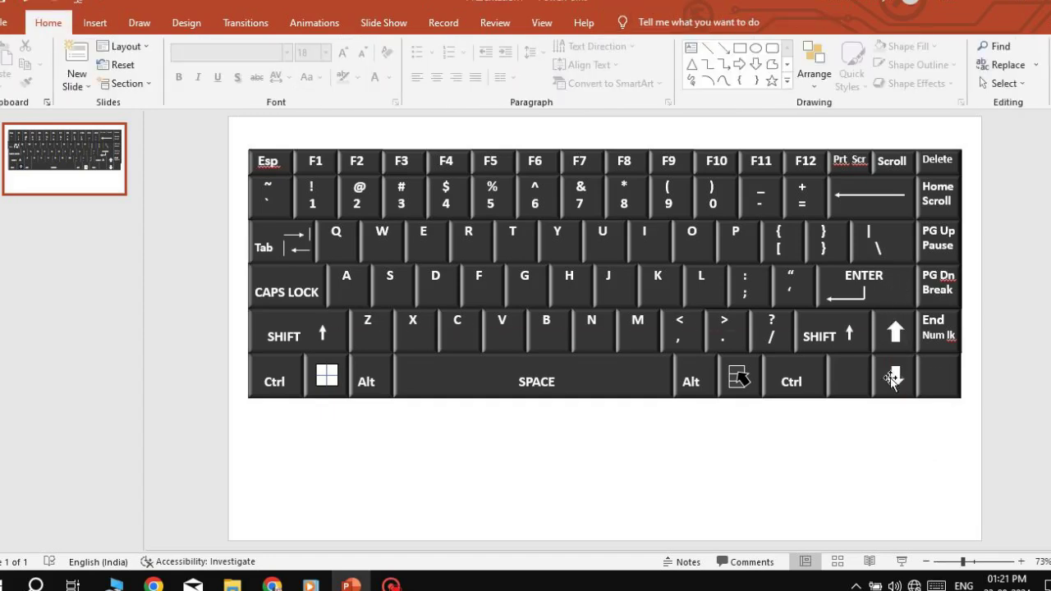
pyautogui.click(891, 379)
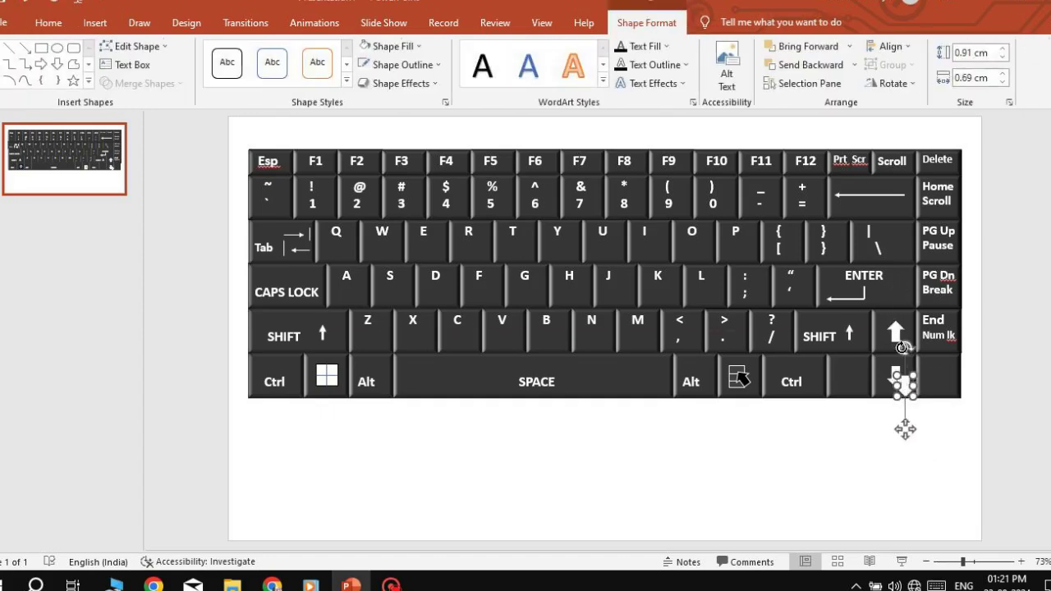
pyautogui.moveTo(896, 379); pyautogui.dragTo(848, 377)
pyautogui.click(900, 398)
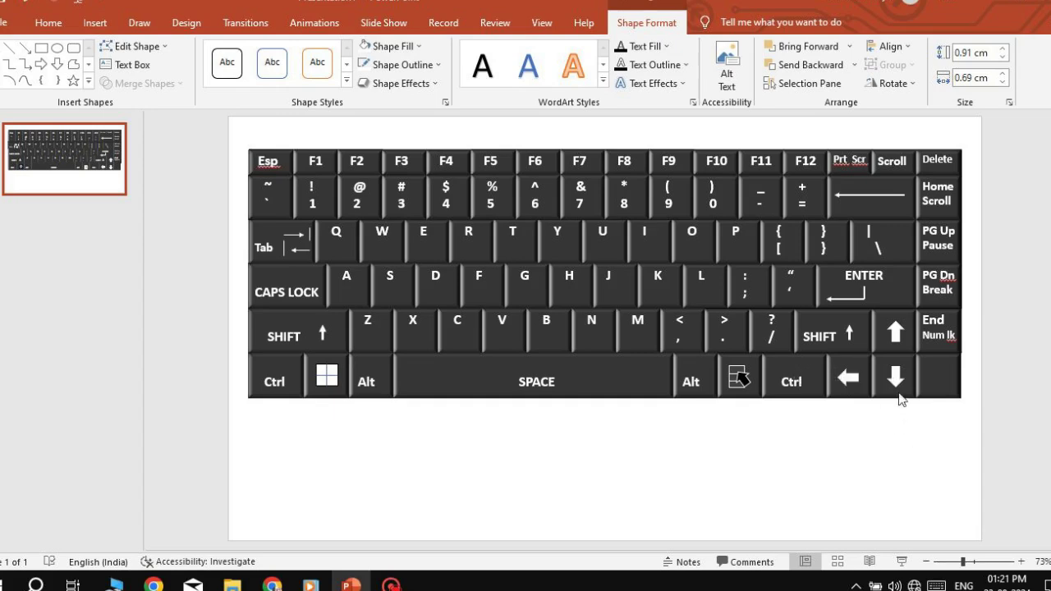
pyautogui.click(897, 385)
pyautogui.moveTo(897, 414); pyautogui.dragTo(952, 388)
pyautogui.click(980, 382)
pyautogui.click(872, 454)
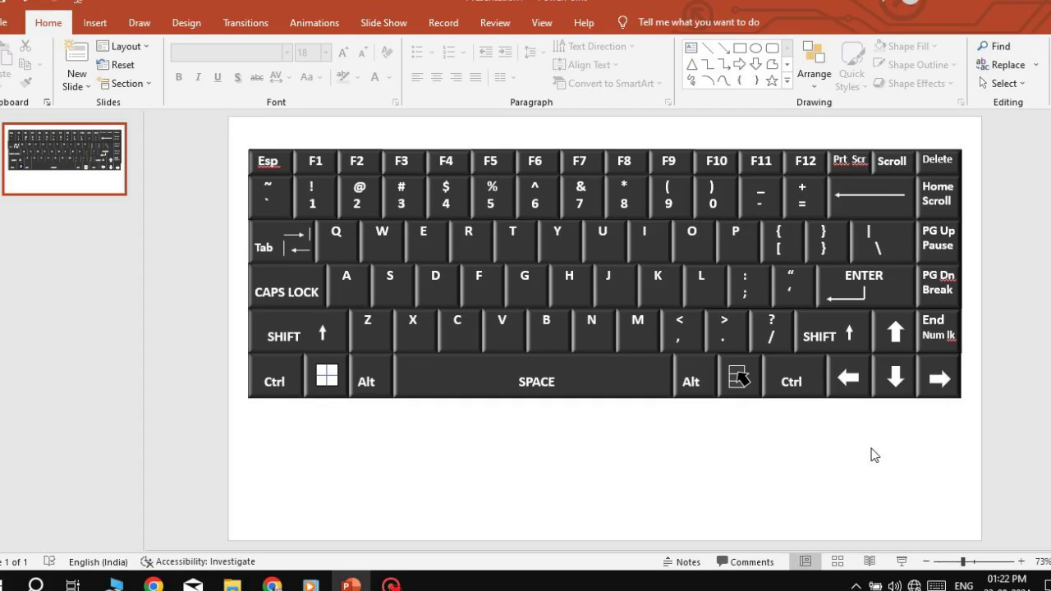
# Enlarge the Z-to-M row letters to 24 pt
pyautogui.moveTo(363, 320); pyautogui.dragTo(774, 320)
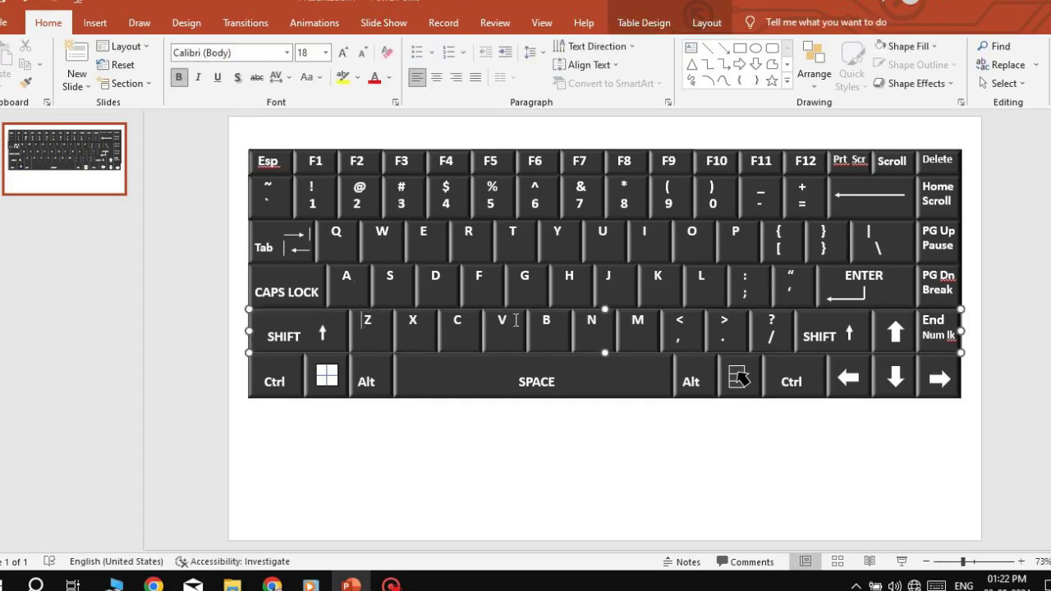
pyautogui.click(342, 53)
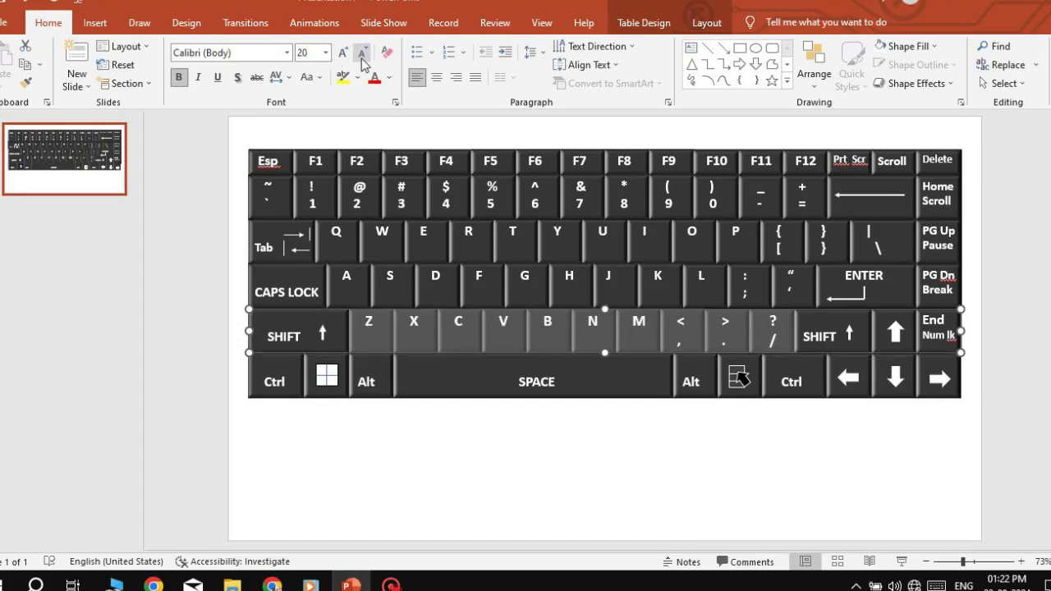
pyautogui.click(633, 457)
pyautogui.moveTo(644, 323); pyautogui.dragTo(360, 323)
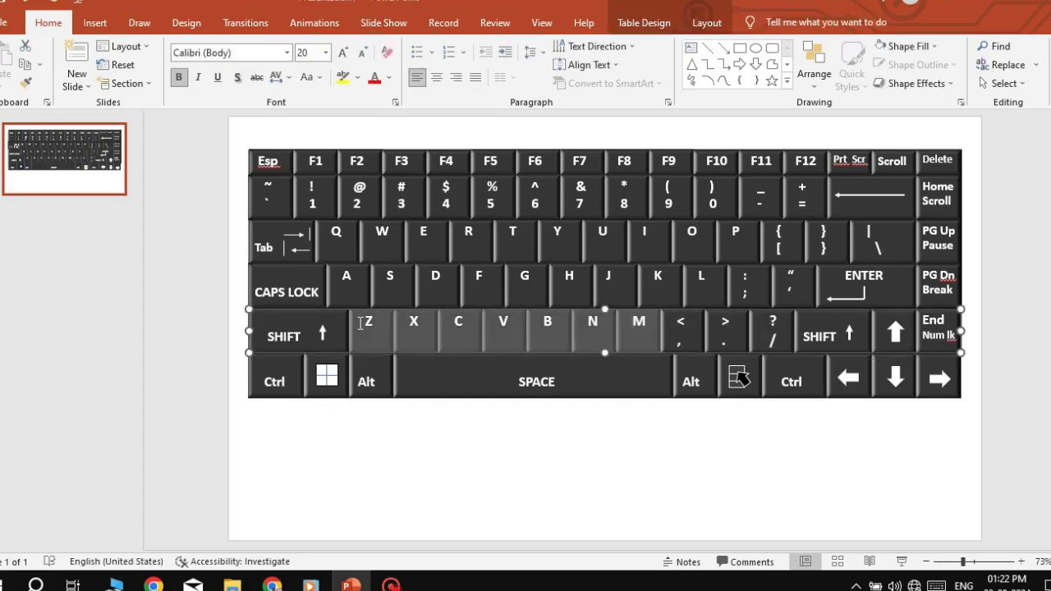
pyautogui.click(344, 53)
pyautogui.click(344, 53)
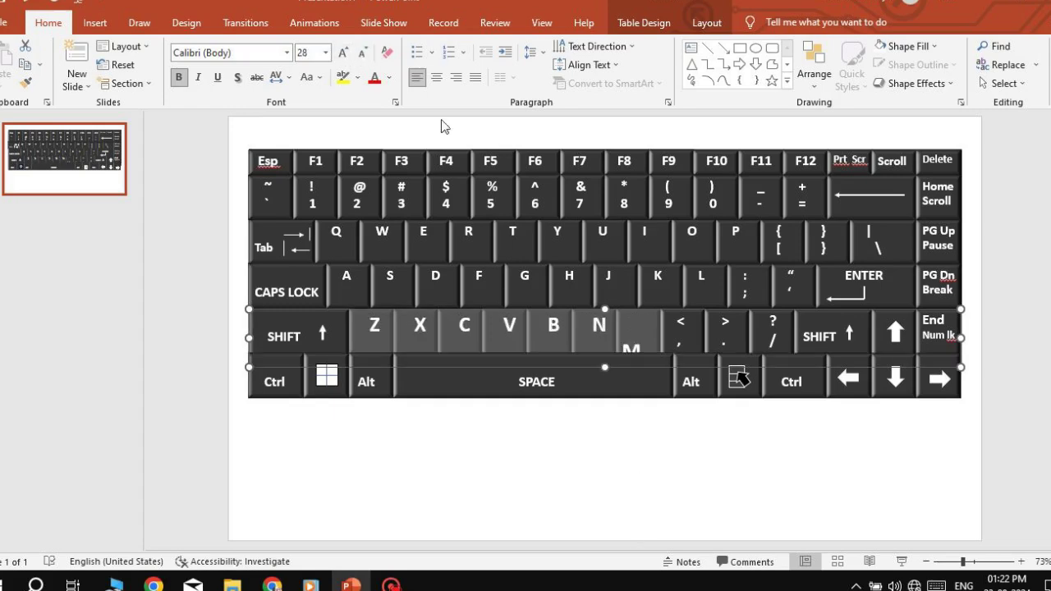
pyautogui.click(364, 53)
pyautogui.click(611, 475)
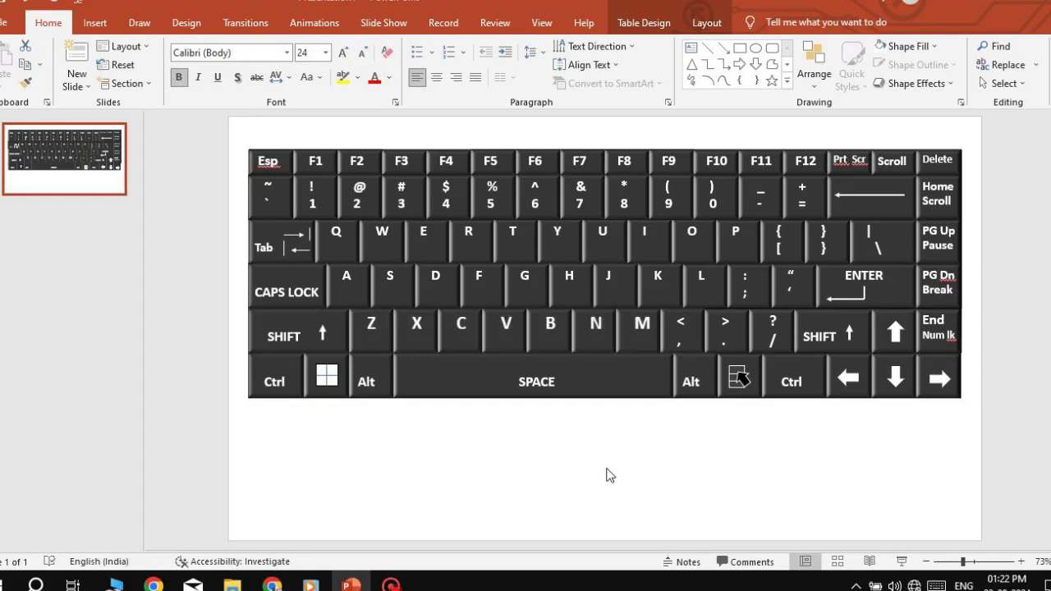
# Tidy the key labels, removing stray spaces before N and W and adding the missing Y
pyautogui.click(630, 323)
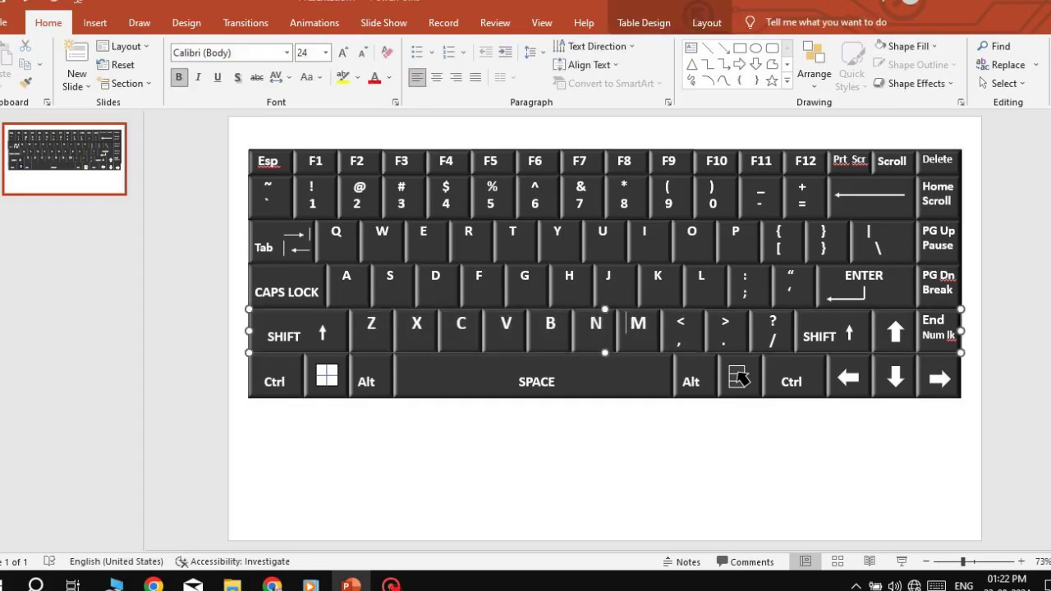
pyautogui.press('Left')
pyautogui.click(546, 328)
pyautogui.press('Left')
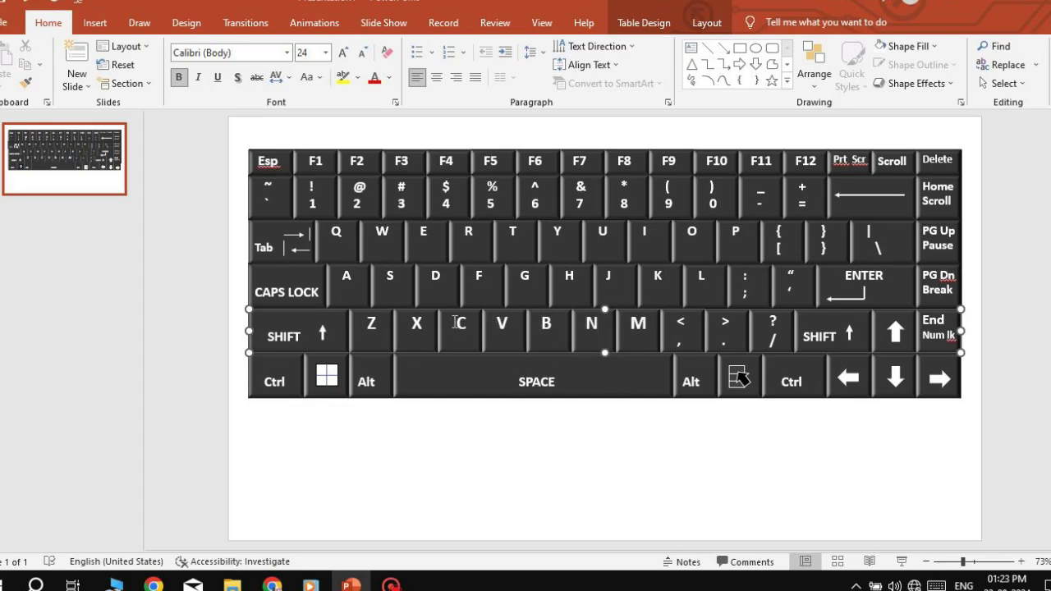
pyautogui.press('Left')
pyautogui.press('Left')
pyautogui.click(342, 277)
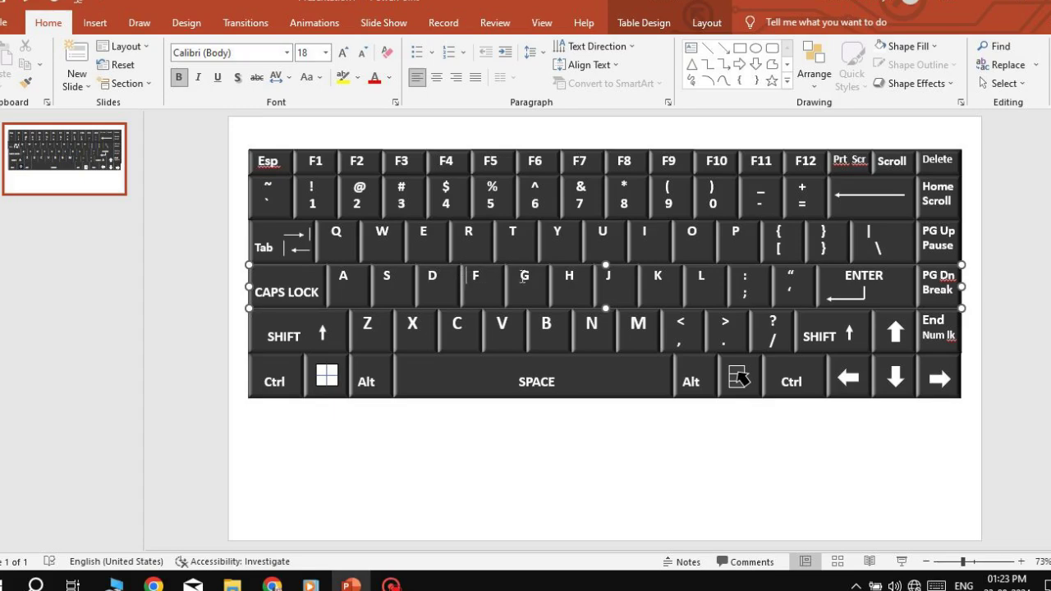
pyautogui.click(556, 278)
pyautogui.click(727, 232)
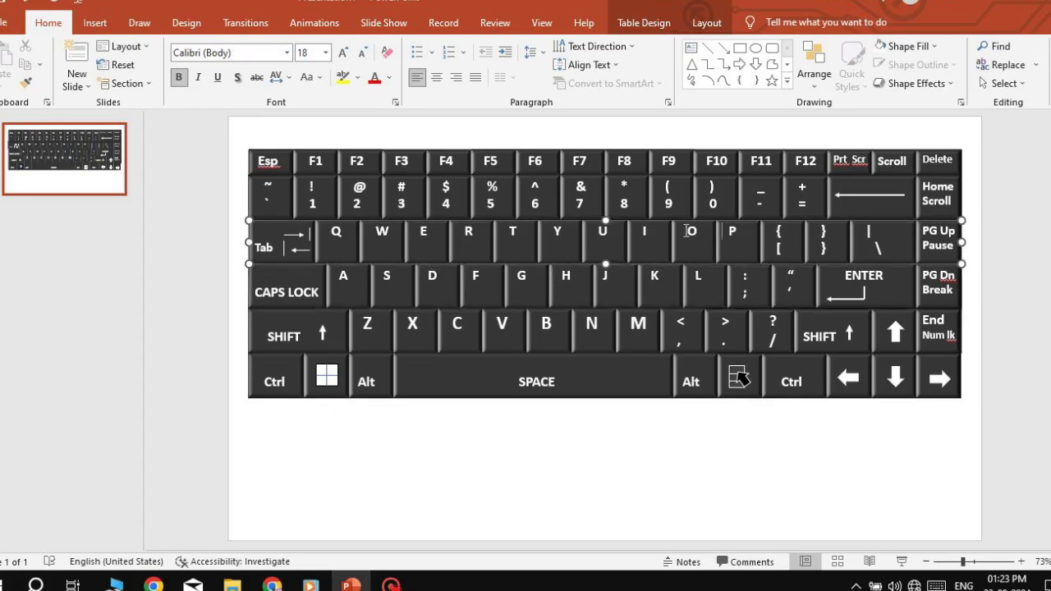
pyautogui.click(558, 231)
pyautogui.write('Y')
pyautogui.click(413, 231)
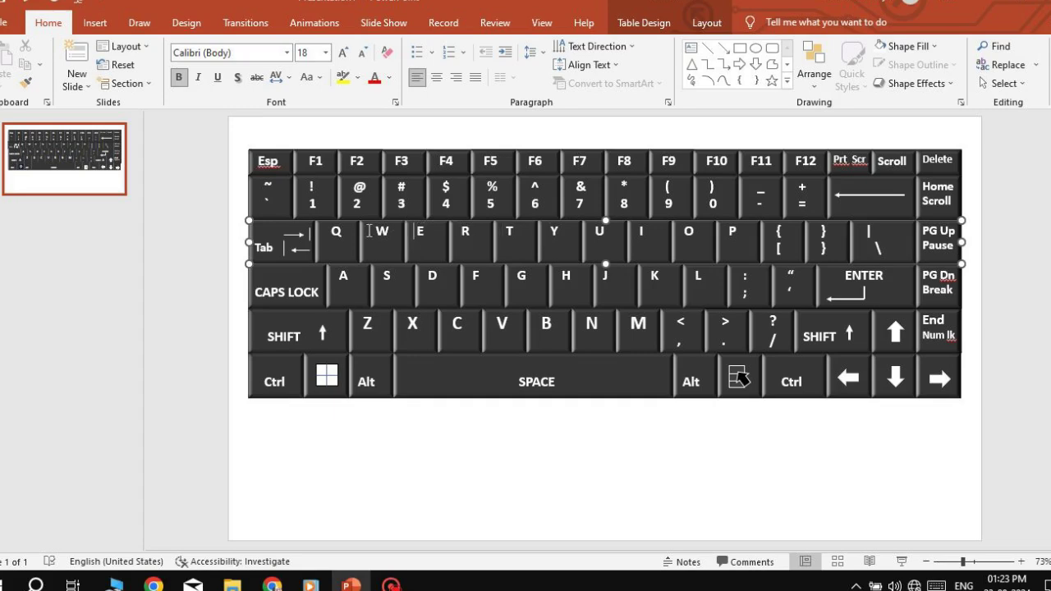
pyautogui.press('BackSpace')
# Enlarge the Q-to-P row letters to 24 pt
pyautogui.moveTo(694, 234); pyautogui.dragTo(332, 233)
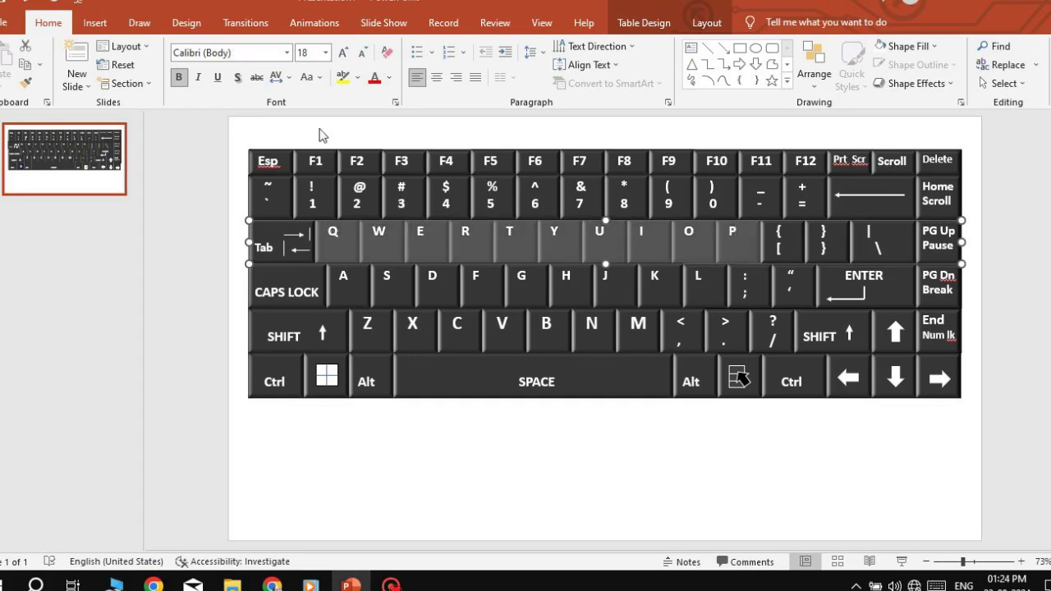
pyautogui.click(339, 52)
pyautogui.click(339, 52)
pyautogui.click(339, 52)
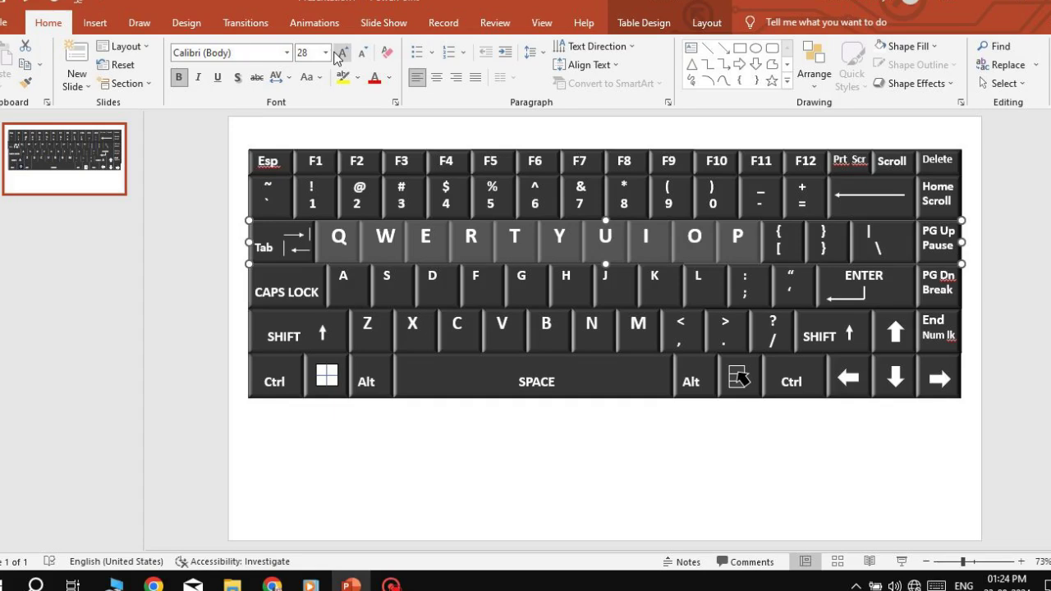
pyautogui.click(362, 52)
pyautogui.click(679, 324)
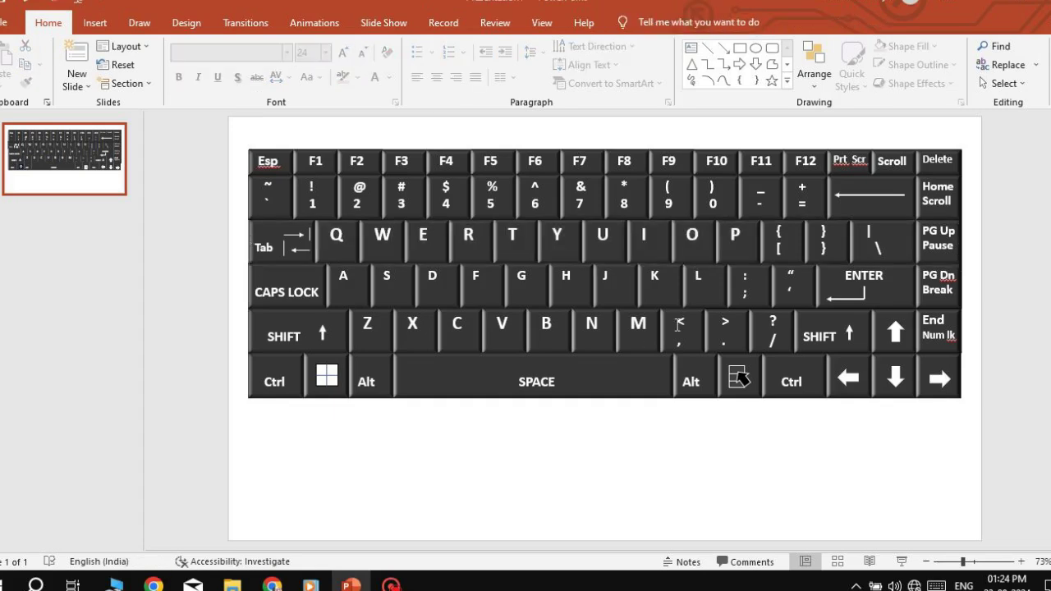
# Enlarge the A-to-L home-row letters to 28 pt
pyautogui.moveTo(712, 278); pyautogui.dragTo(333, 279)
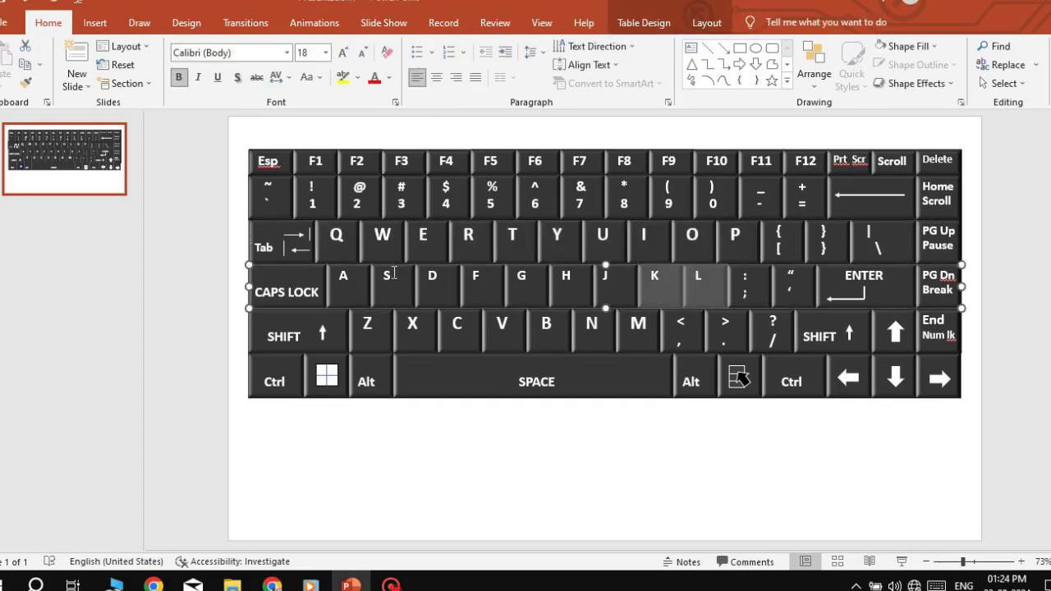
pyautogui.click(343, 53)
pyautogui.click(344, 55)
pyautogui.click(344, 55)
pyautogui.click(577, 425)
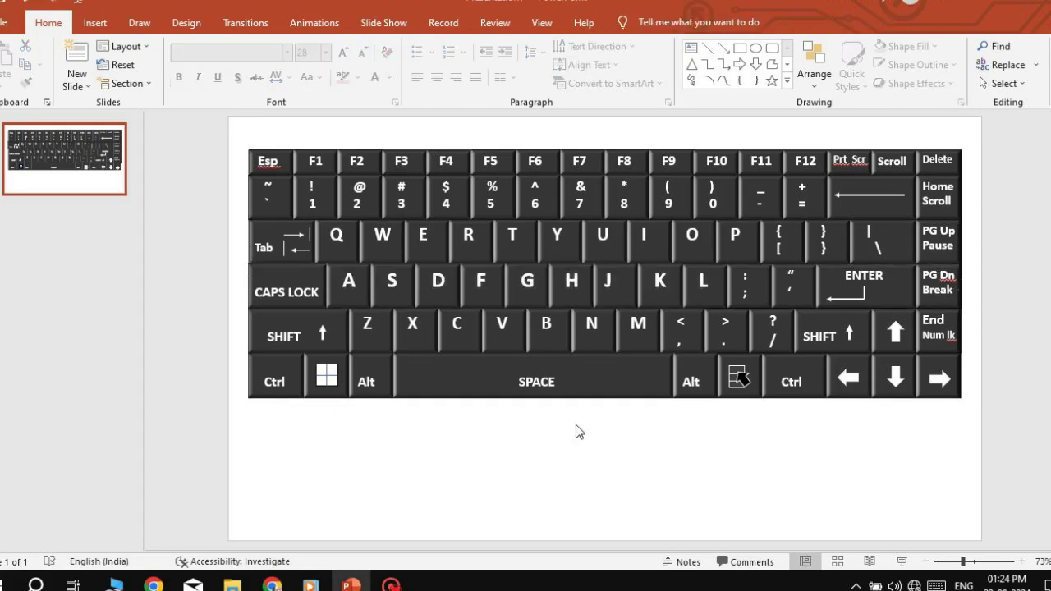
# Enlarge the SPACE label to 32 pt and delete its leading spaces to centre it
pyautogui.doubleClick(546, 384)
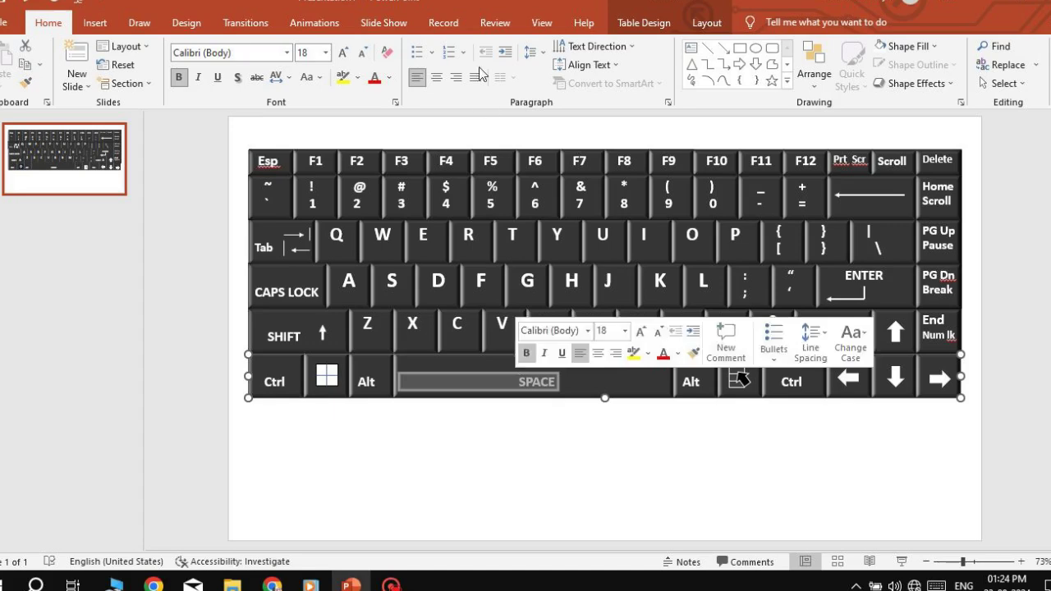
pyautogui.click(341, 54)
pyautogui.click(341, 53)
pyautogui.click(342, 53)
pyautogui.click(341, 53)
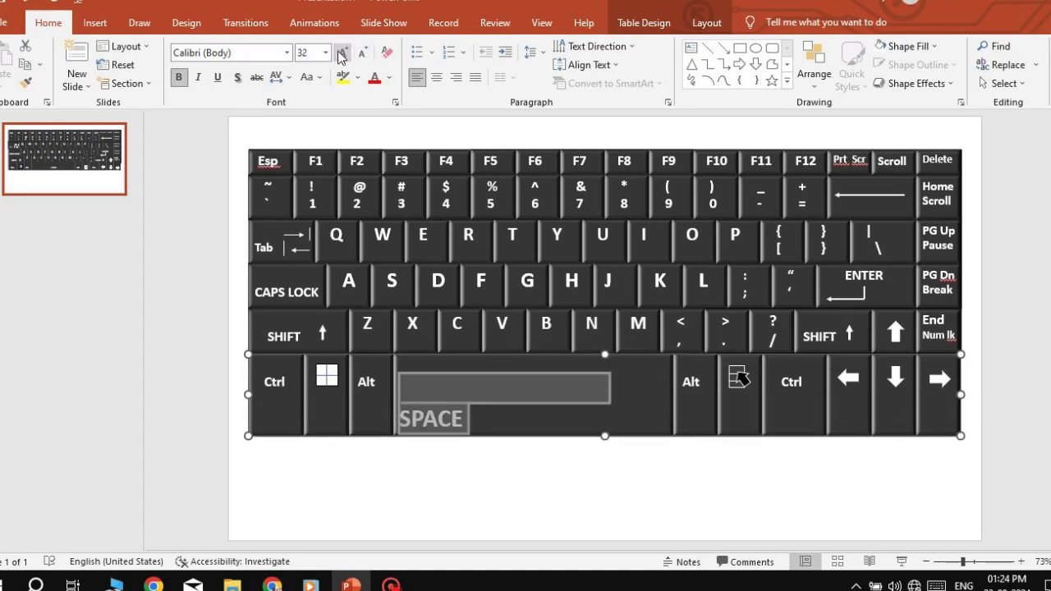
pyautogui.click(542, 462)
pyautogui.click(436, 376)
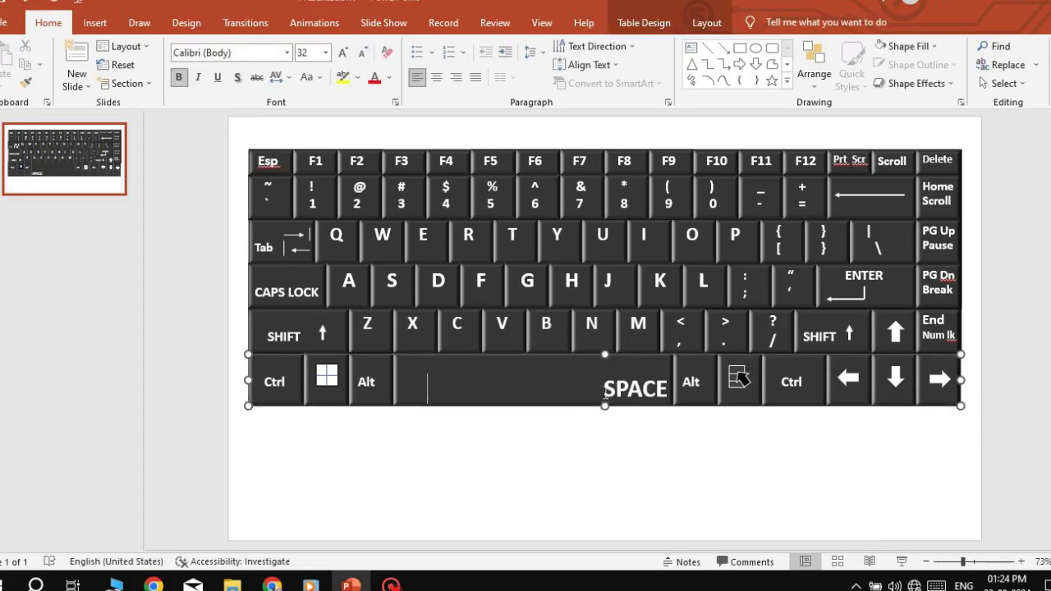
pyautogui.press('BackSpace')
pyautogui.press('BackSpace')
pyautogui.press('BackSpace')
pyautogui.press('BackSpace')
pyautogui.press('BackSpace')
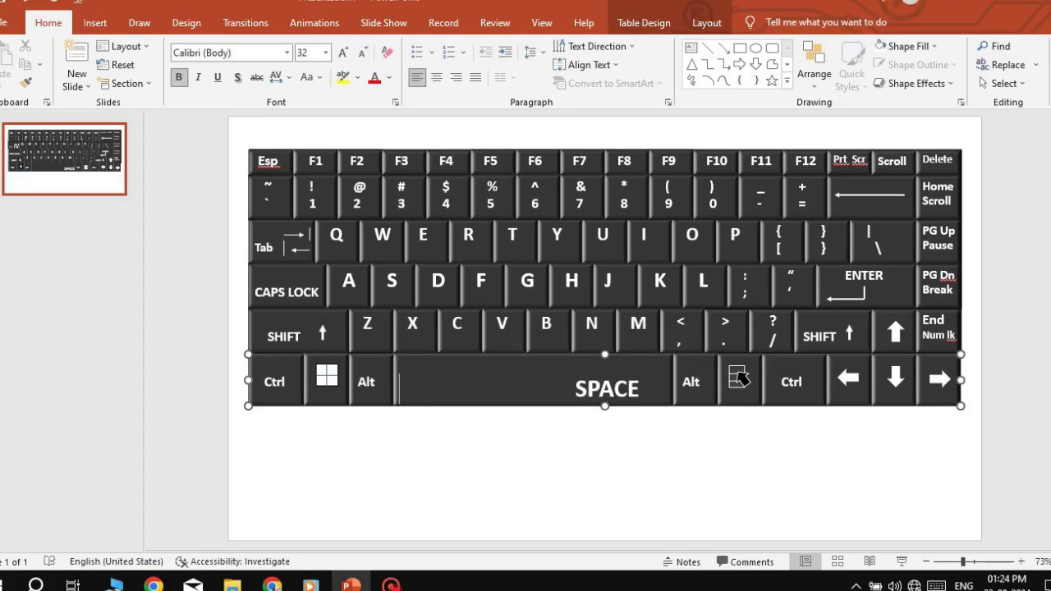
pyautogui.press('BackSpace')
pyautogui.press('BackSpace')
pyautogui.press('BackSpace')
pyautogui.press('BackSpace')
pyautogui.press('BackSpace')
pyautogui.press('BackSpace')
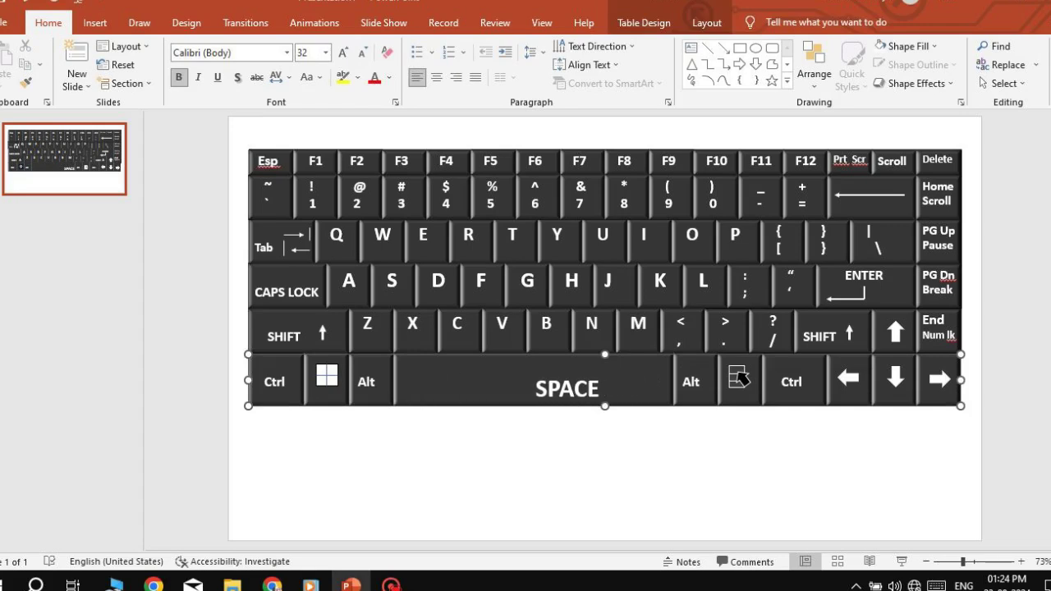
pyautogui.press('BackSpace')
pyautogui.press('BackSpace')
pyautogui.press('BackSpace')
pyautogui.press('BackSpace')
pyautogui.press('BackSpace')
pyautogui.press('BackSpace')
pyautogui.press('BackSpace')
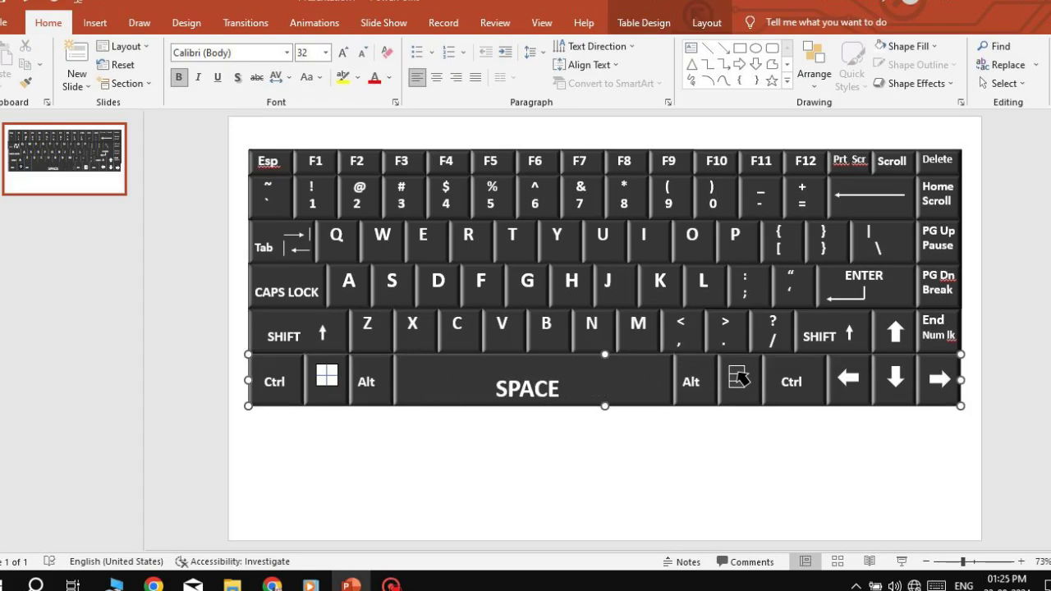